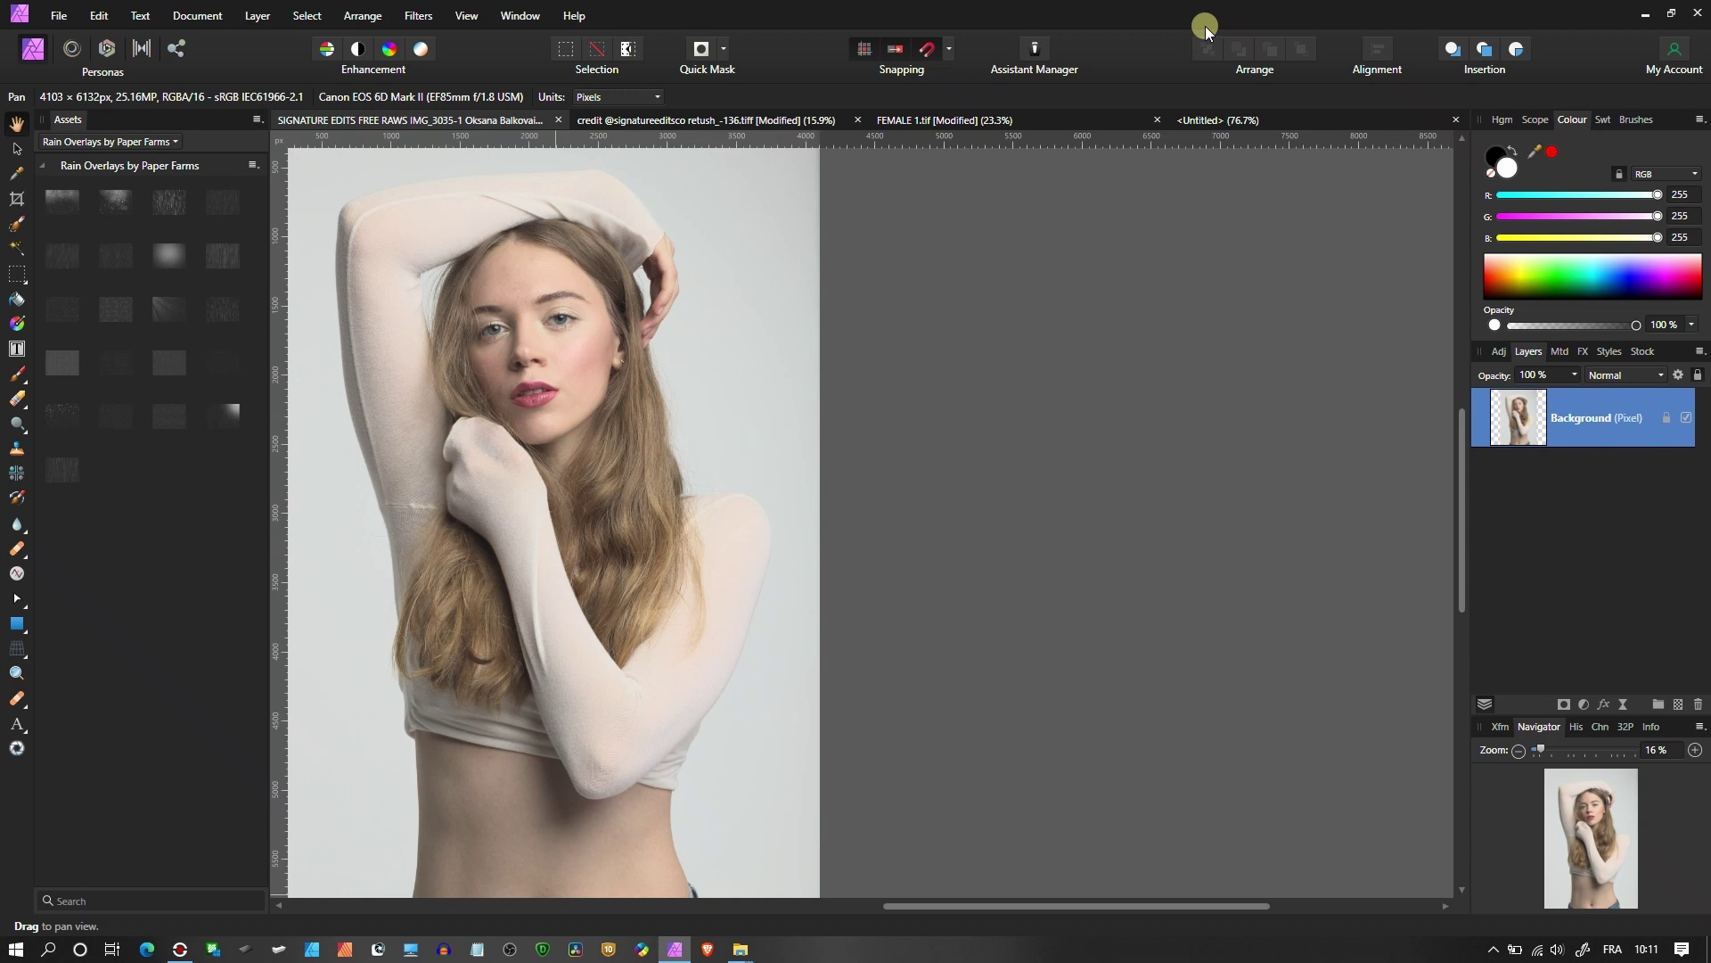
# - Flip between the leather-jacket, reclining-girl and blonde sweater portraits, ending on the blonde sweater one
pyautogui.click(708, 120)
pyautogui.click(971, 120)
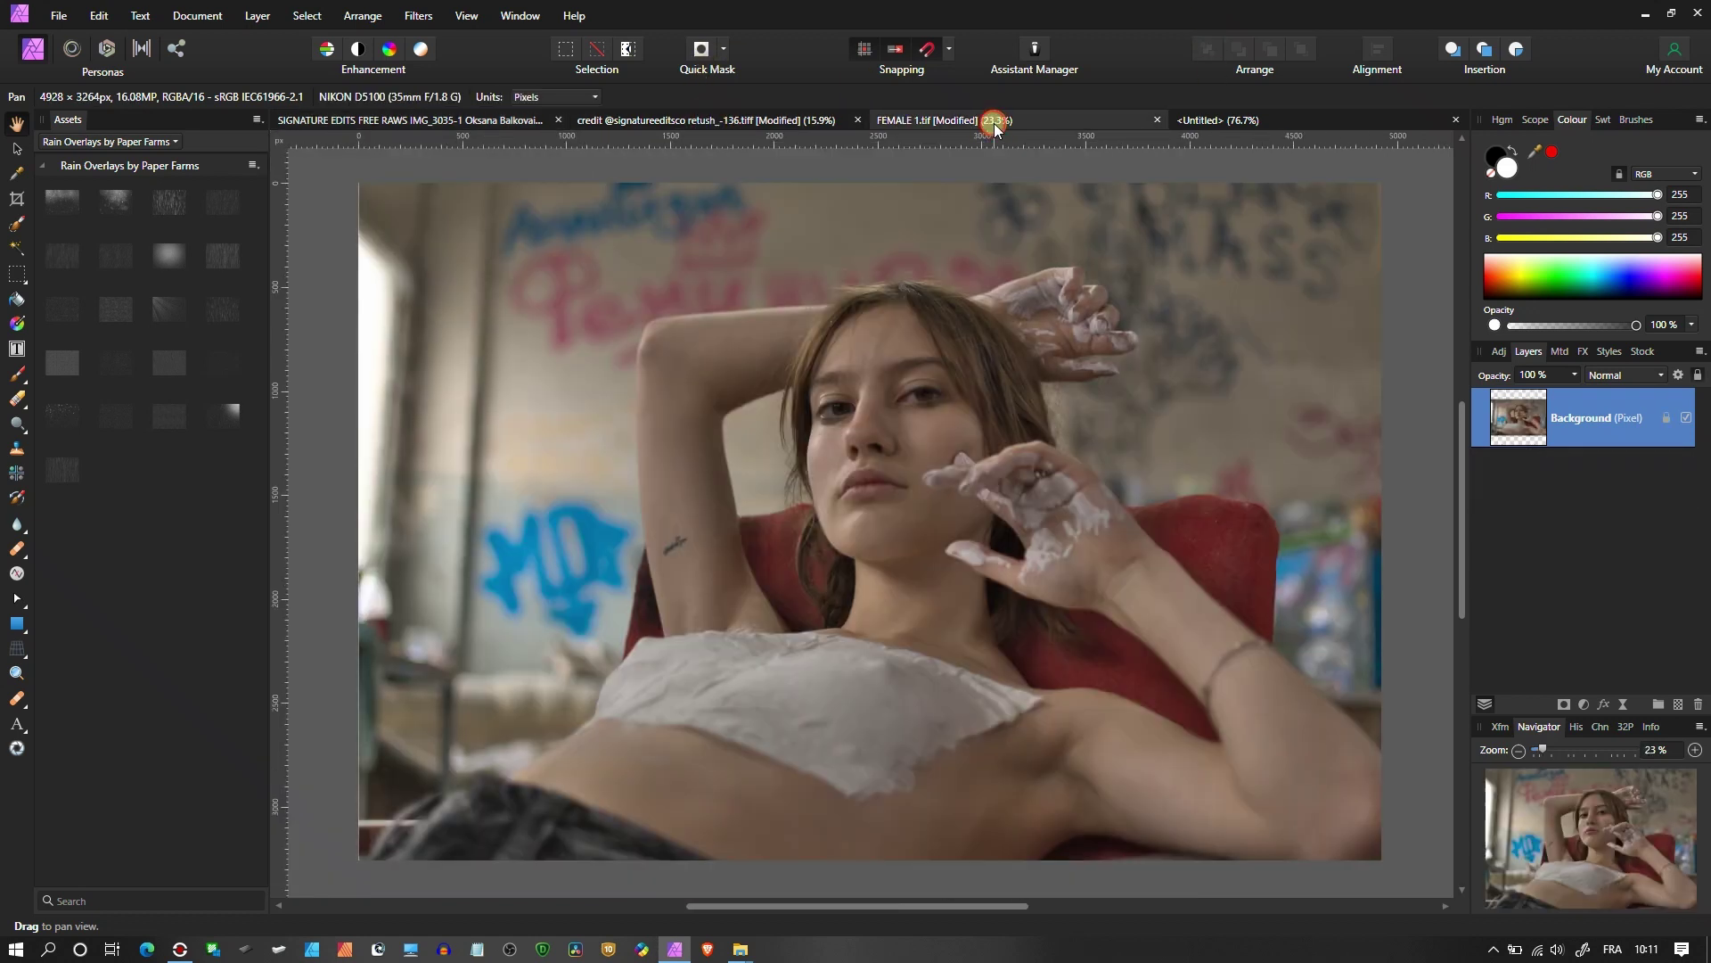
pyautogui.click(771, 124)
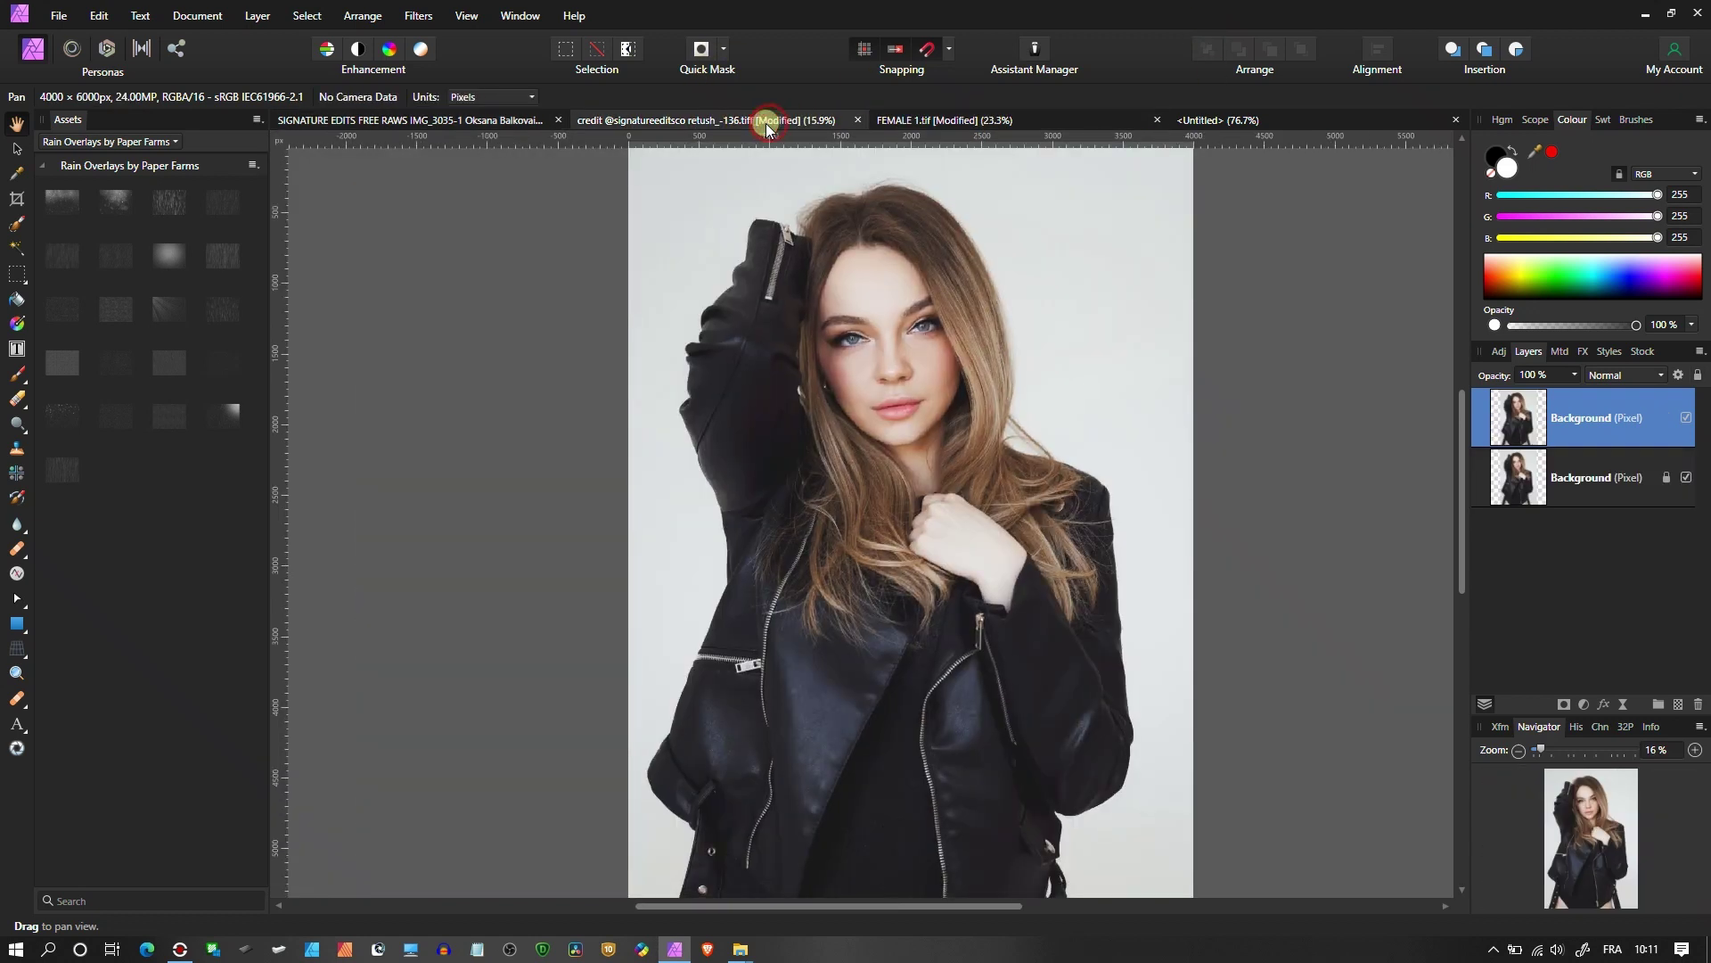
pyautogui.click(508, 120)
pyautogui.click(642, 122)
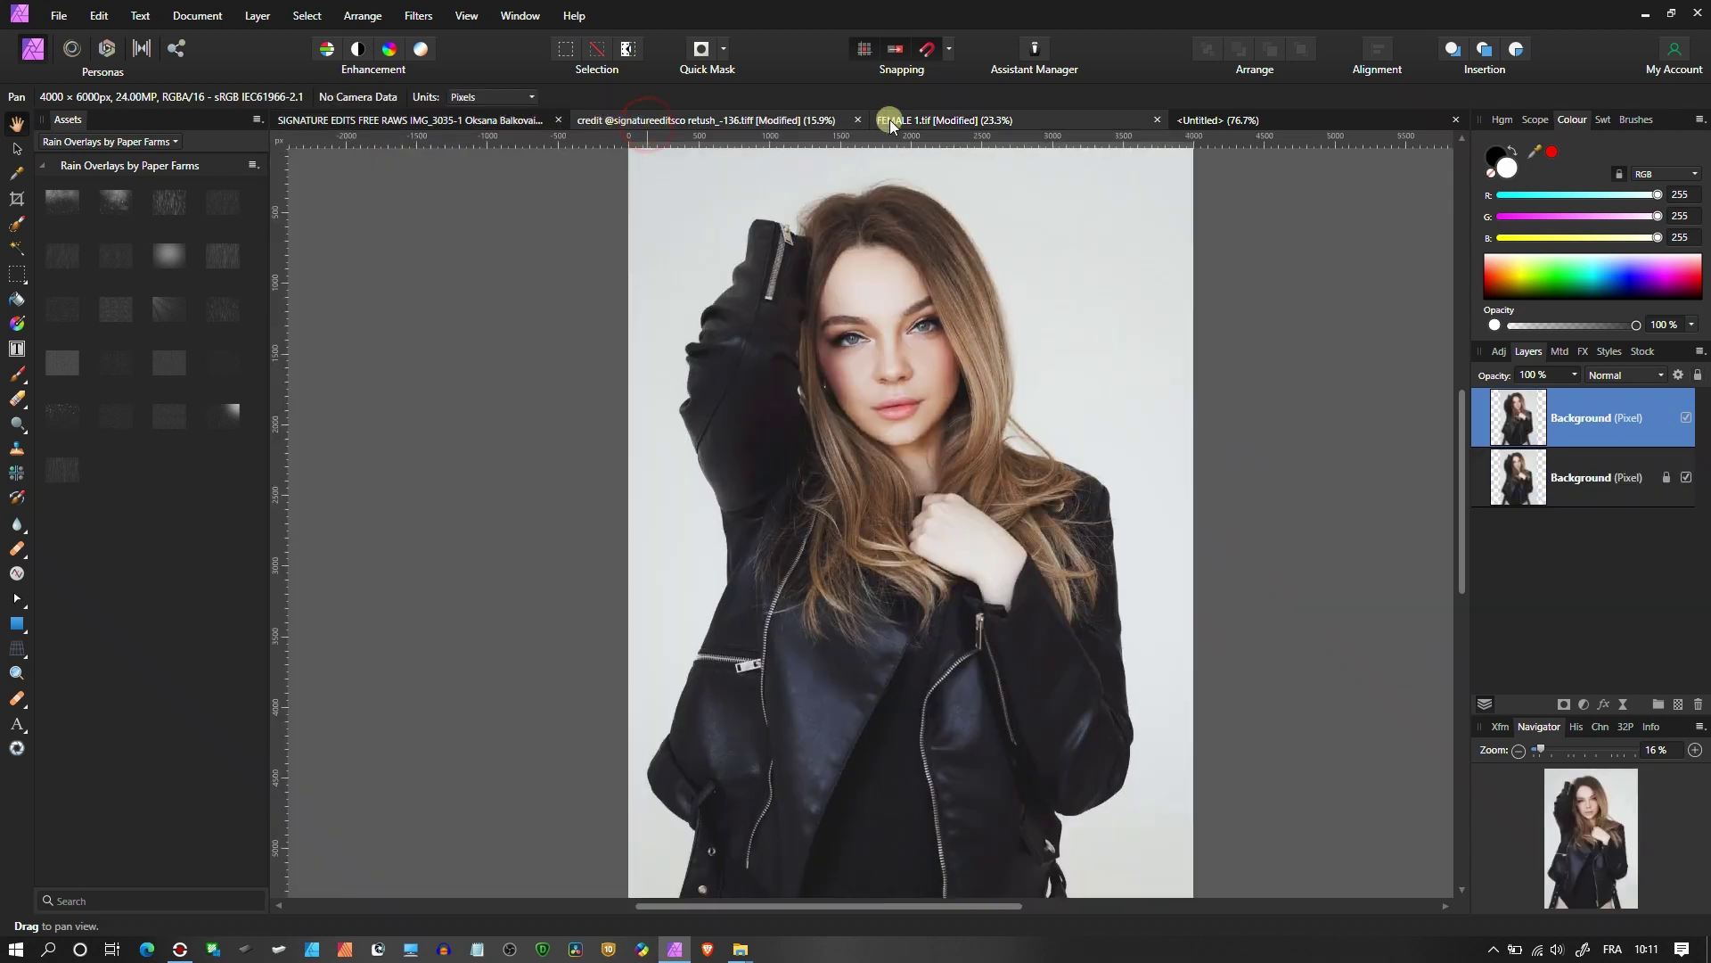
pyautogui.click(927, 121)
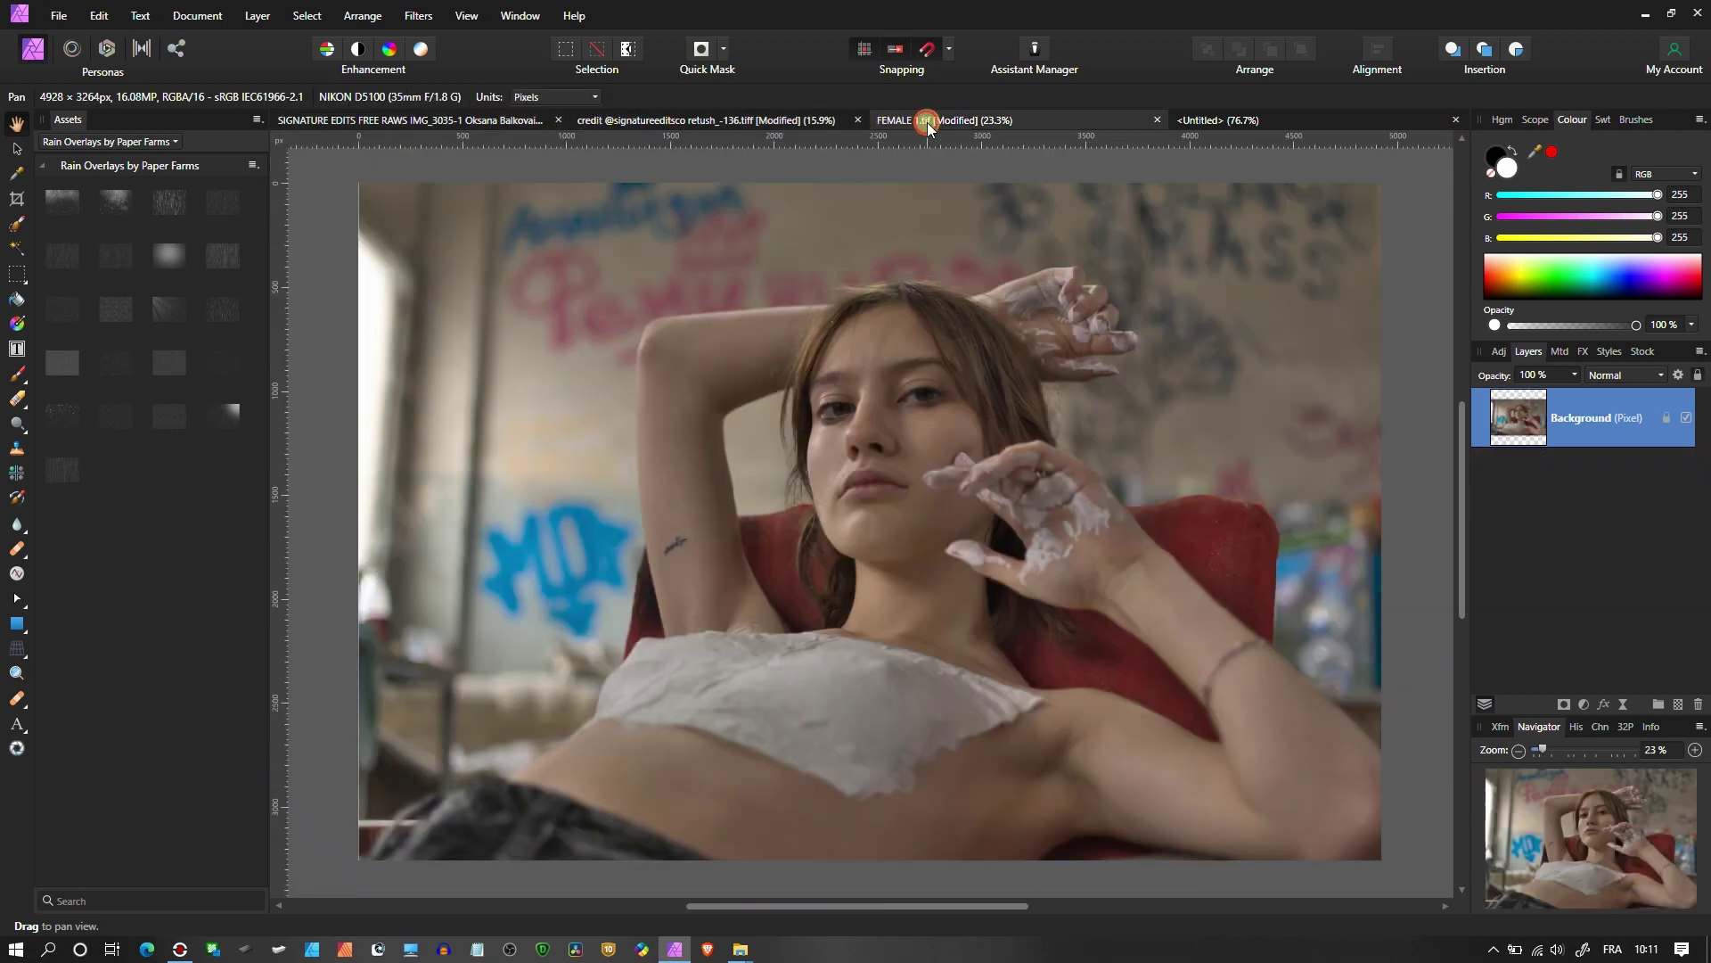
pyautogui.click(753, 120)
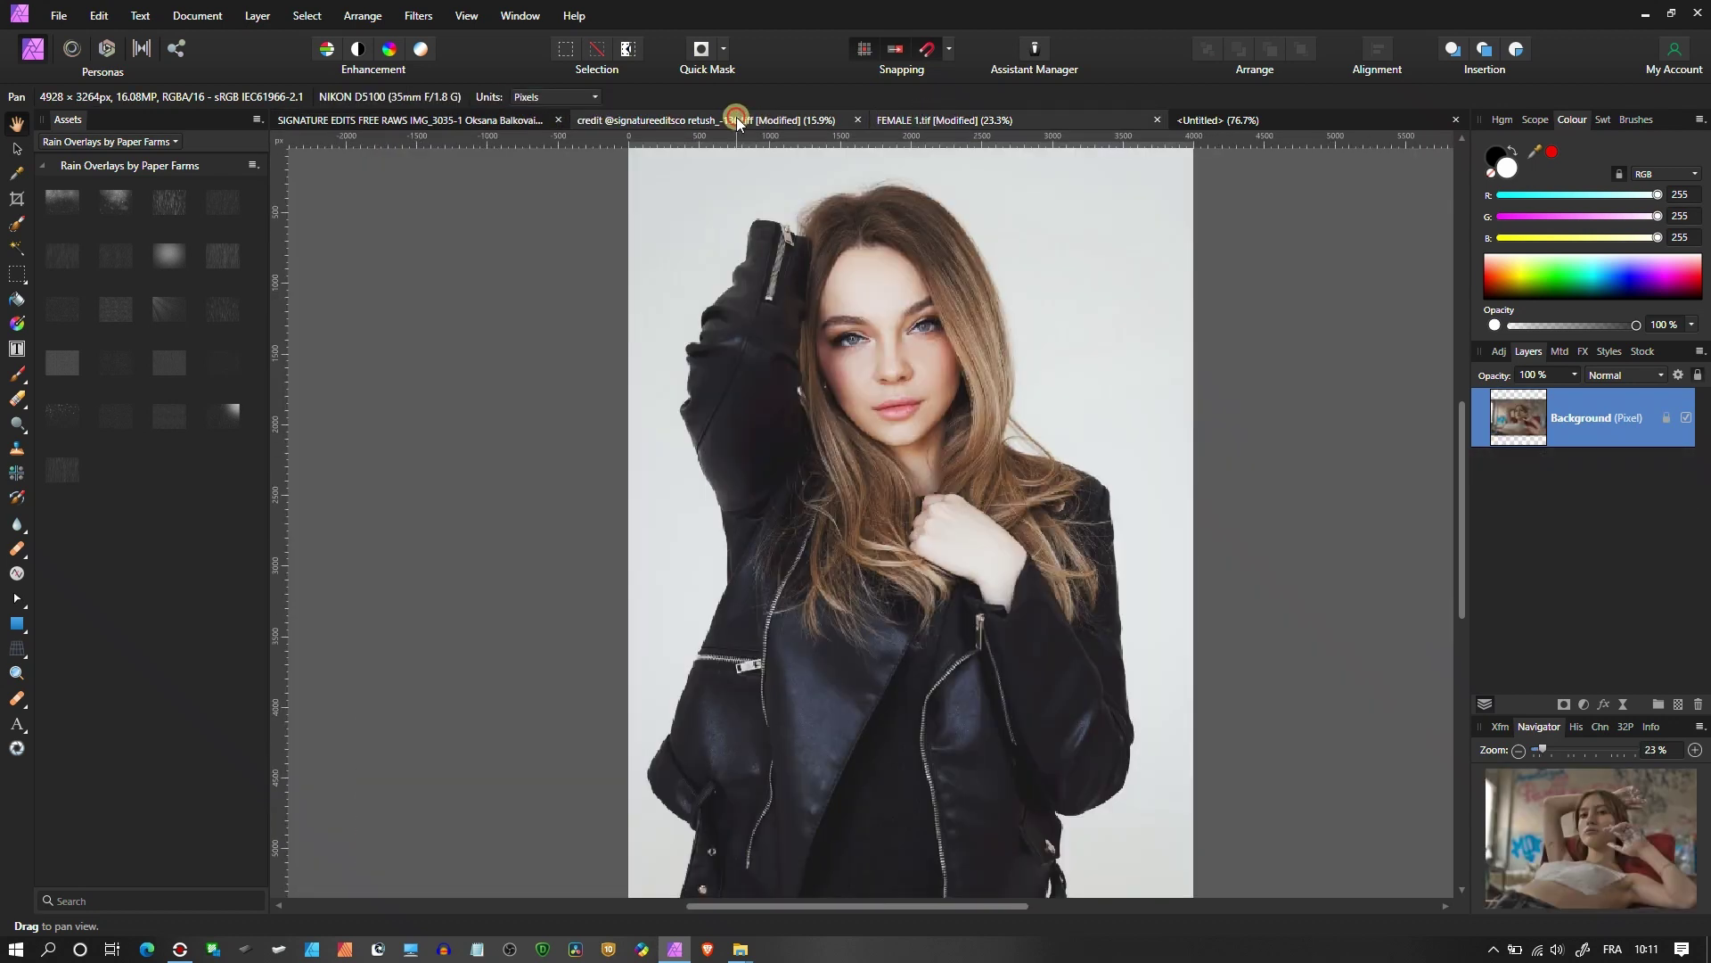
pyautogui.click(510, 121)
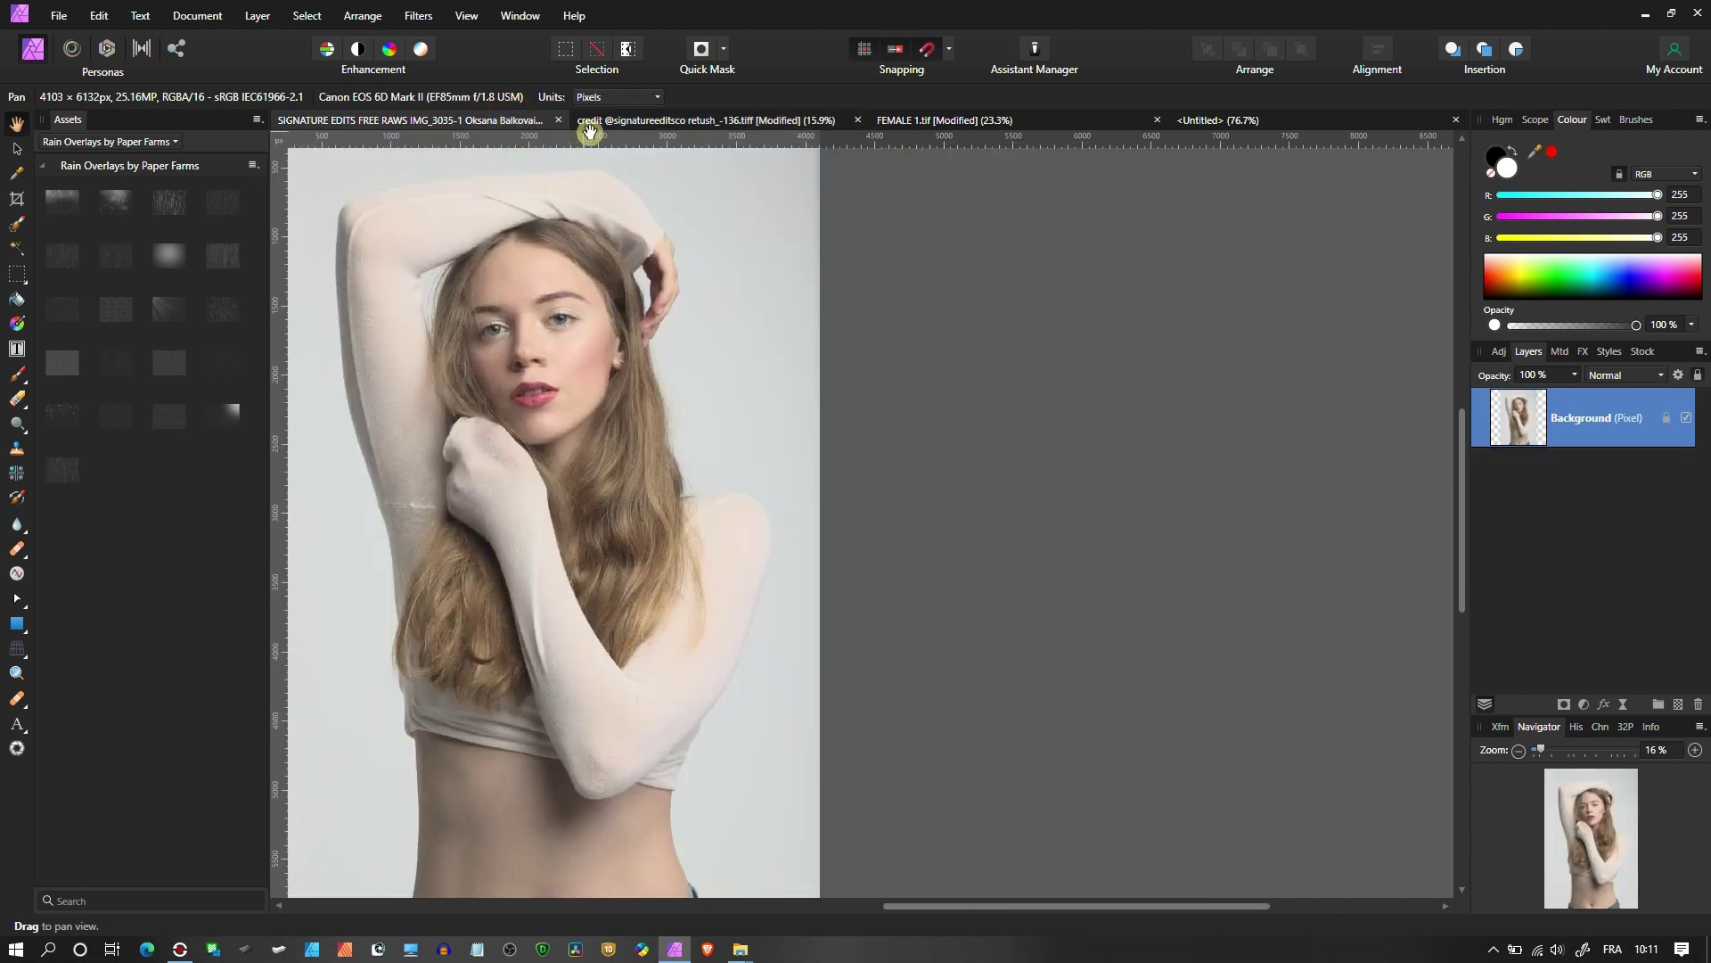
pyautogui.click(637, 120)
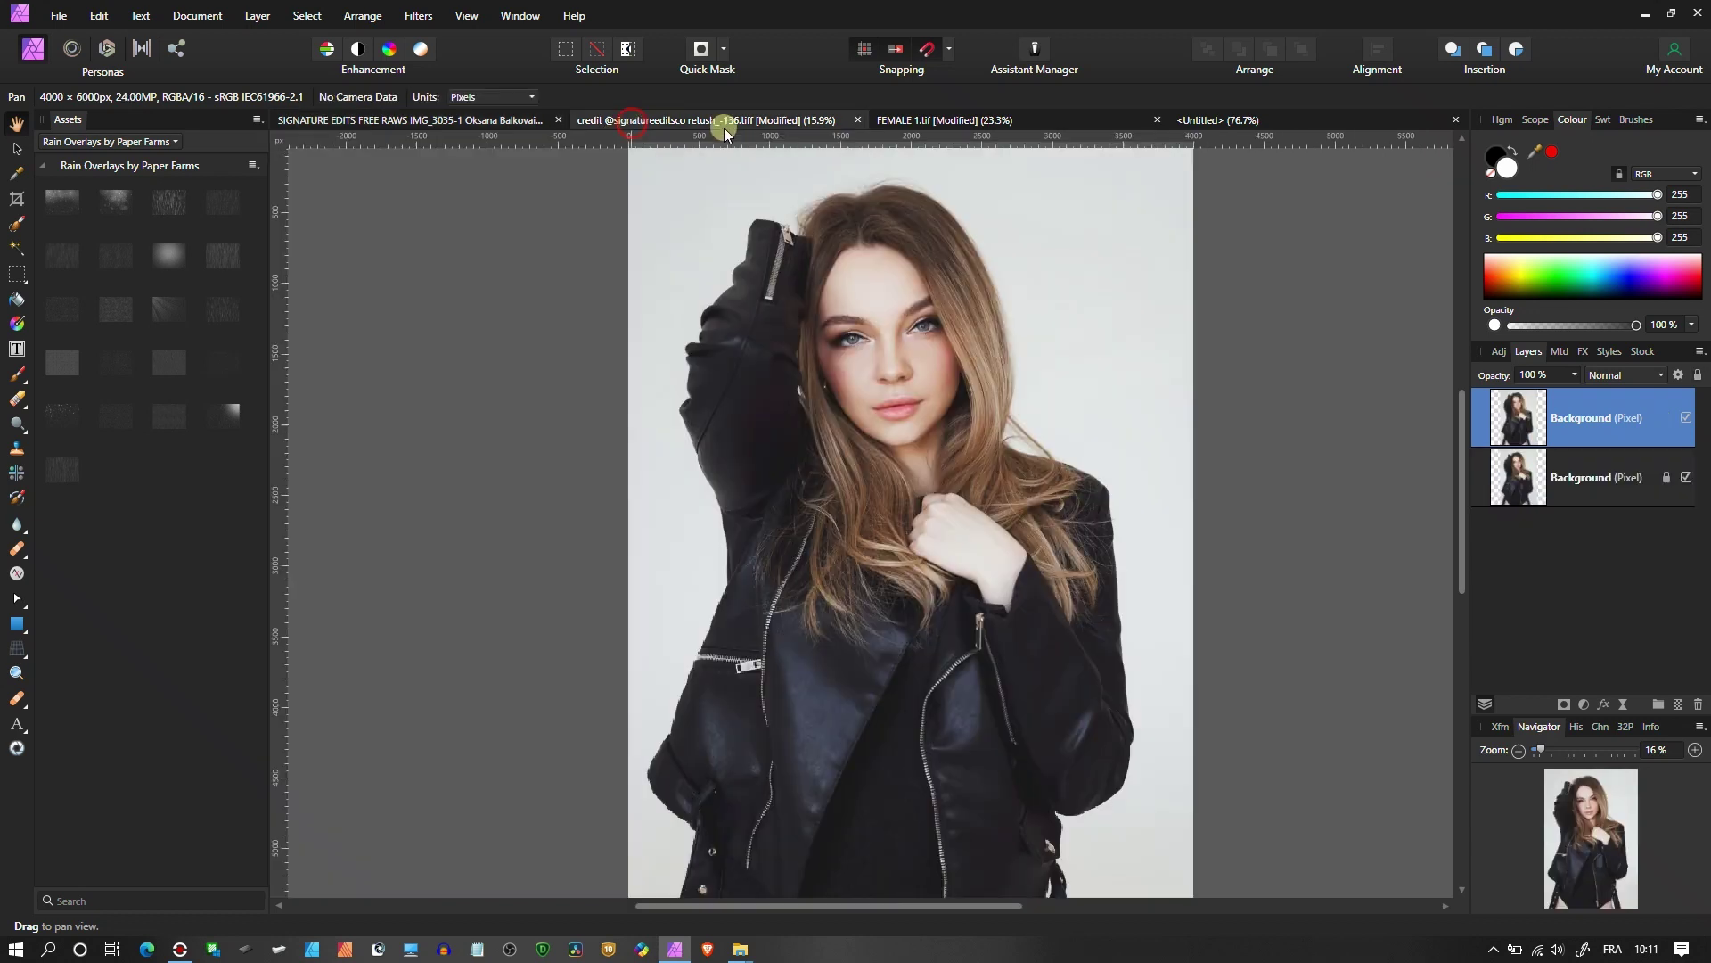
pyautogui.click(910, 120)
pyautogui.click(510, 126)
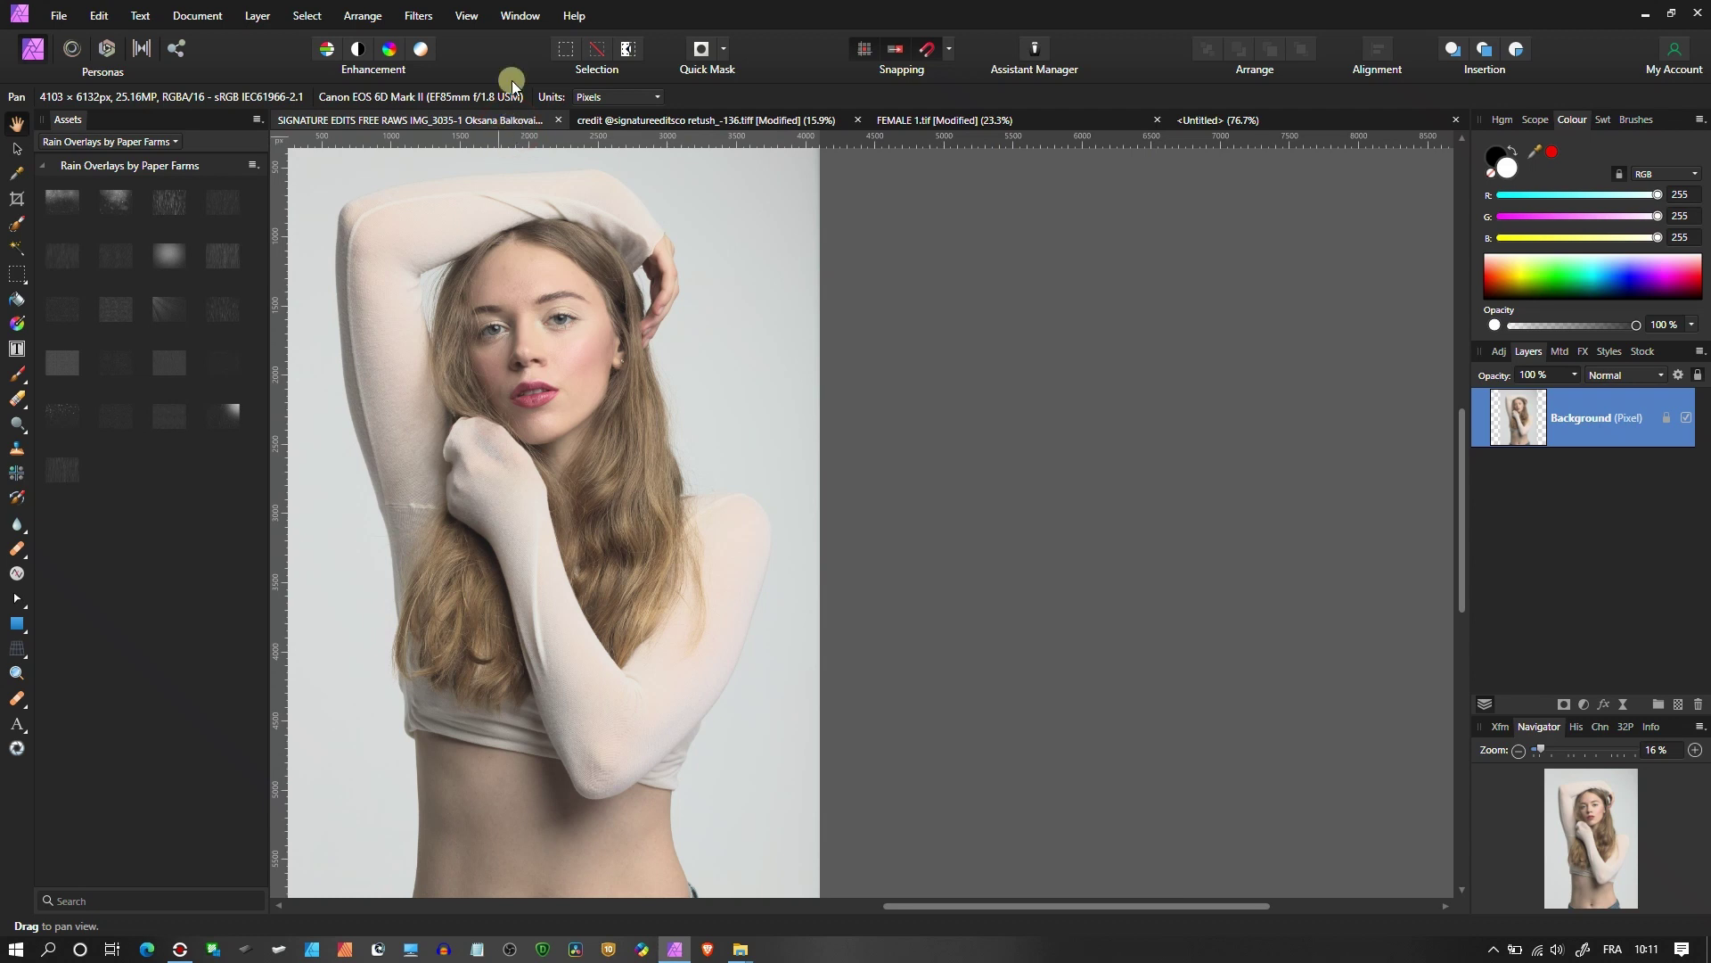
# - Load the blonde sweater portrait into Color Efex Pro 4 from Filters > Plugins > Nik Collection
pyautogui.click(427, 21)
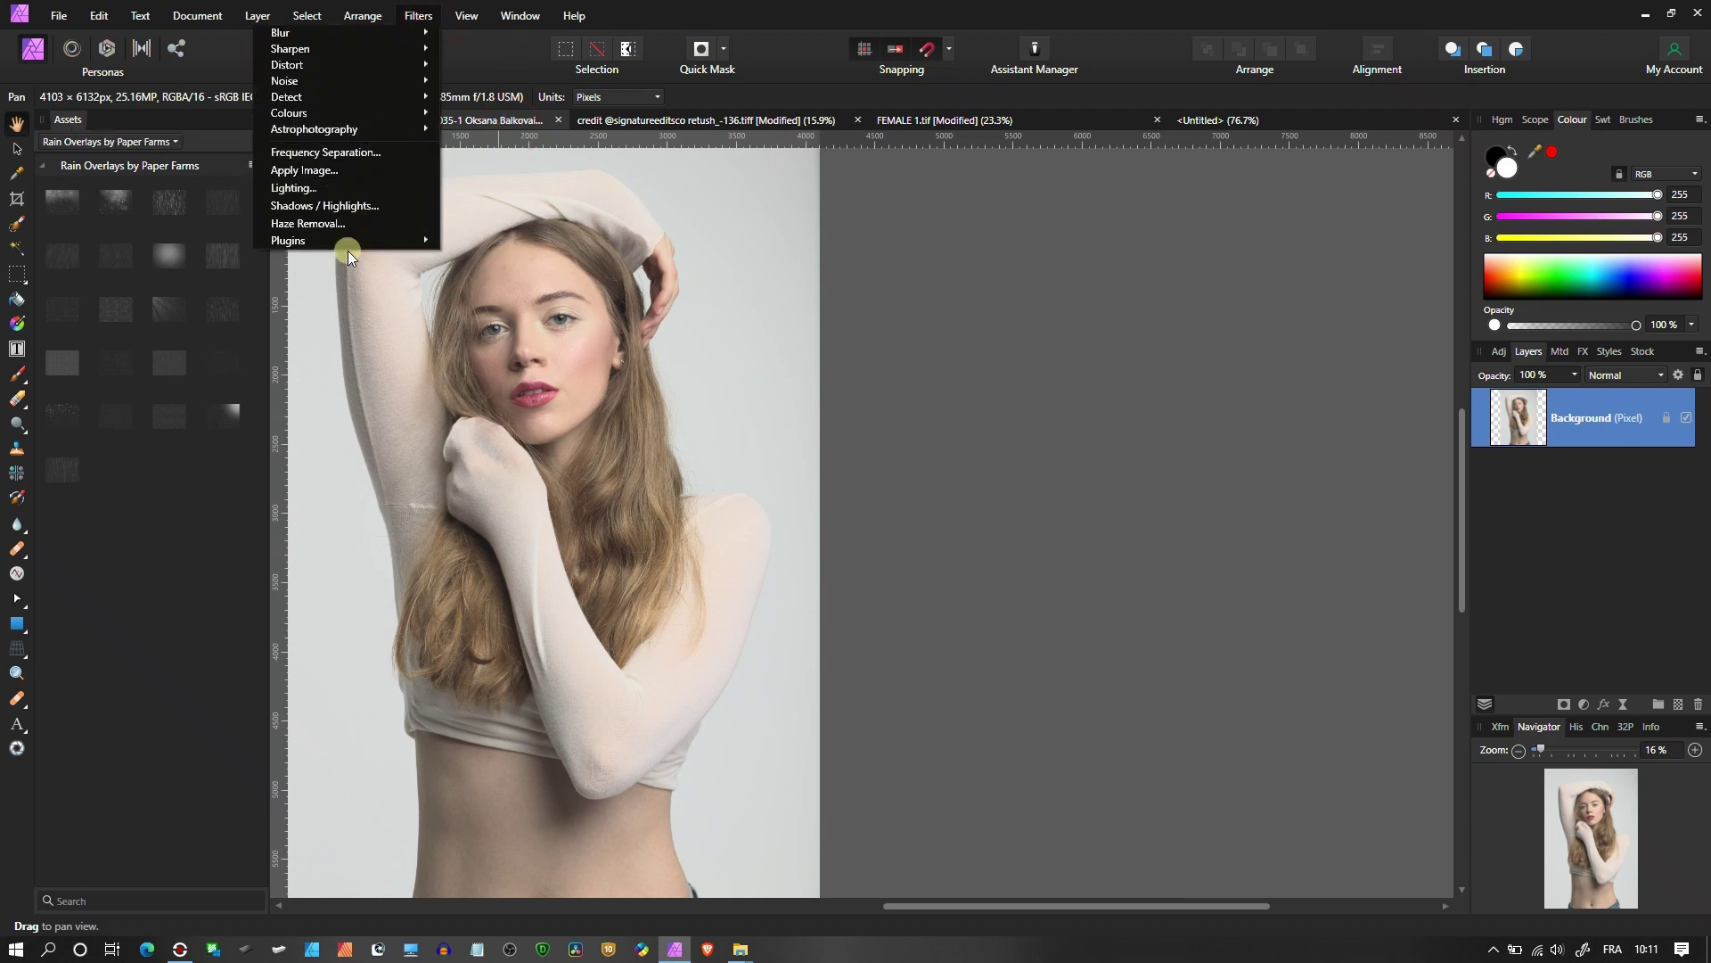
pyautogui.moveTo(348, 239)
pyautogui.moveTo(246, 249)
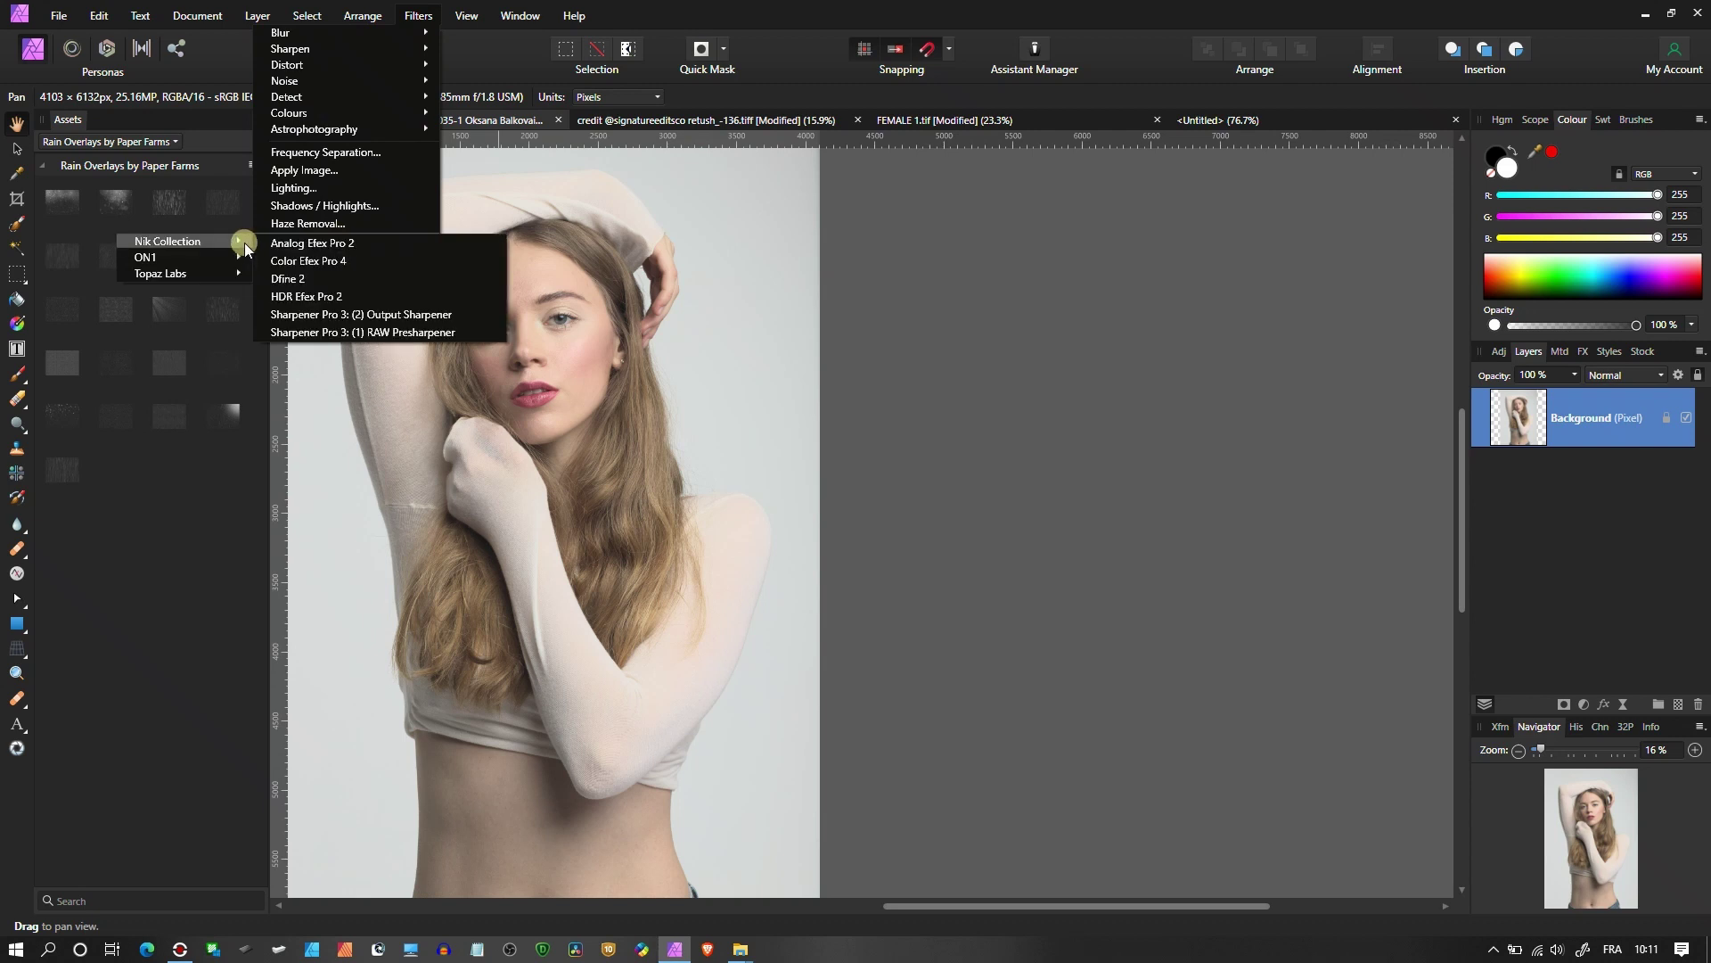
pyautogui.click(305, 261)
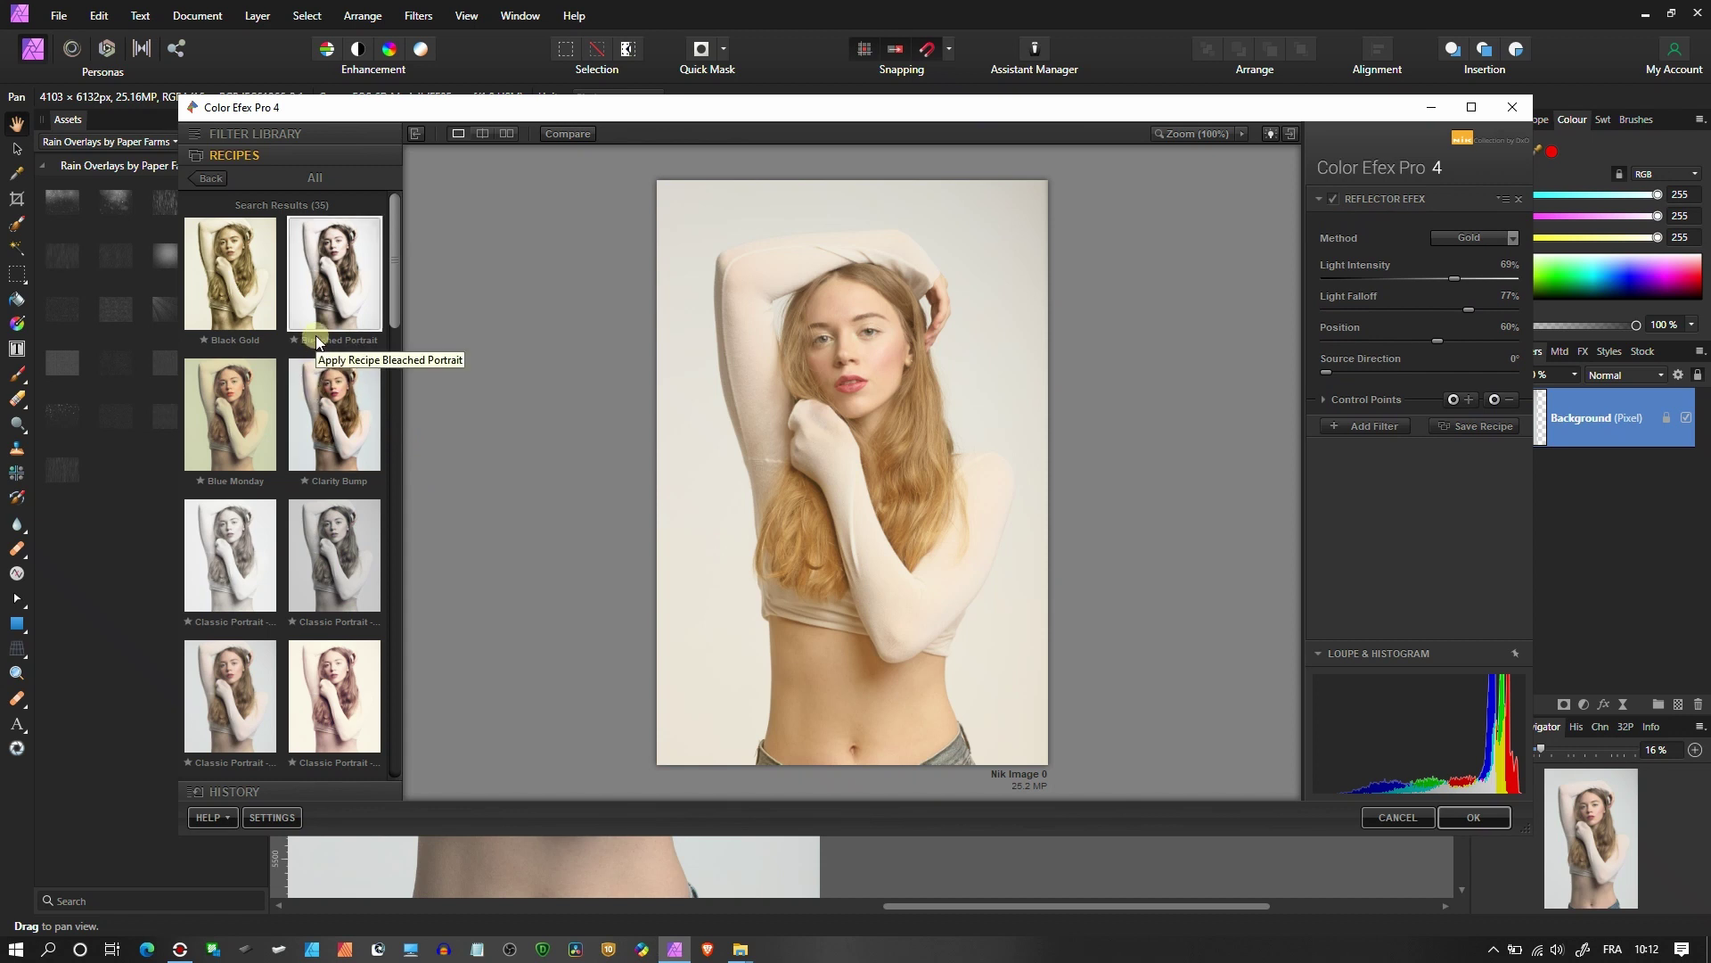
# - Browse the Recipes list, trying a Classic Portrait recipe and Blue Monday
pyautogui.scroll(-5, 246, 461)
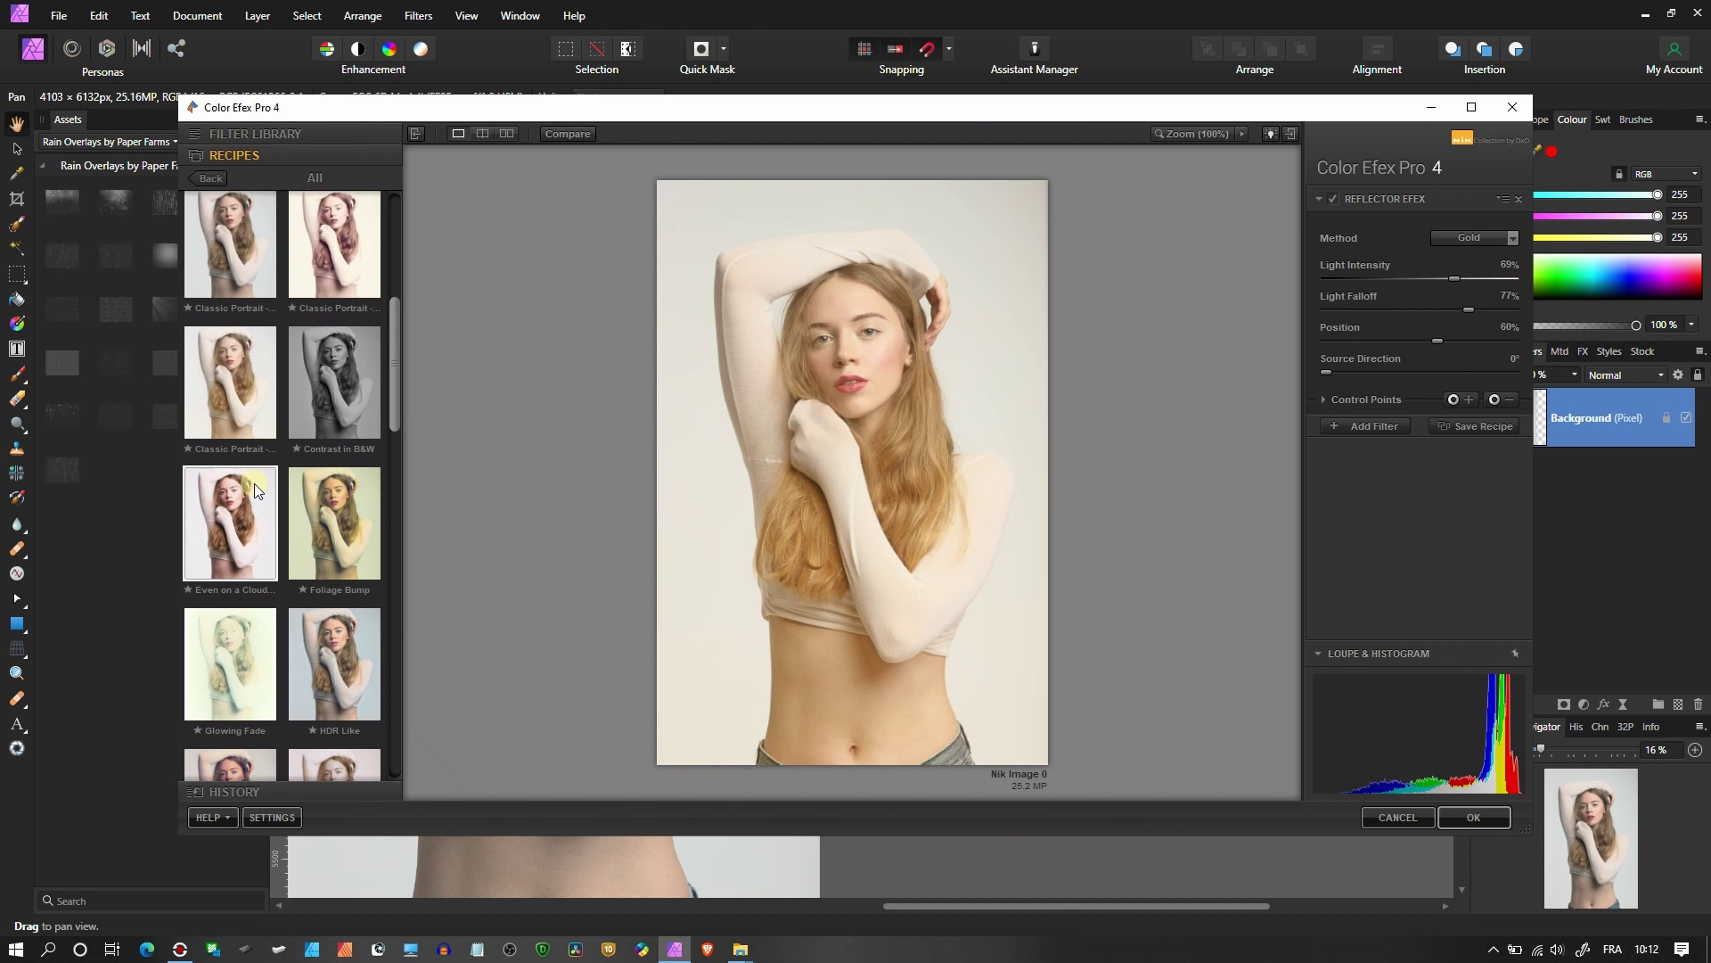
pyautogui.scroll(-5, 257, 485)
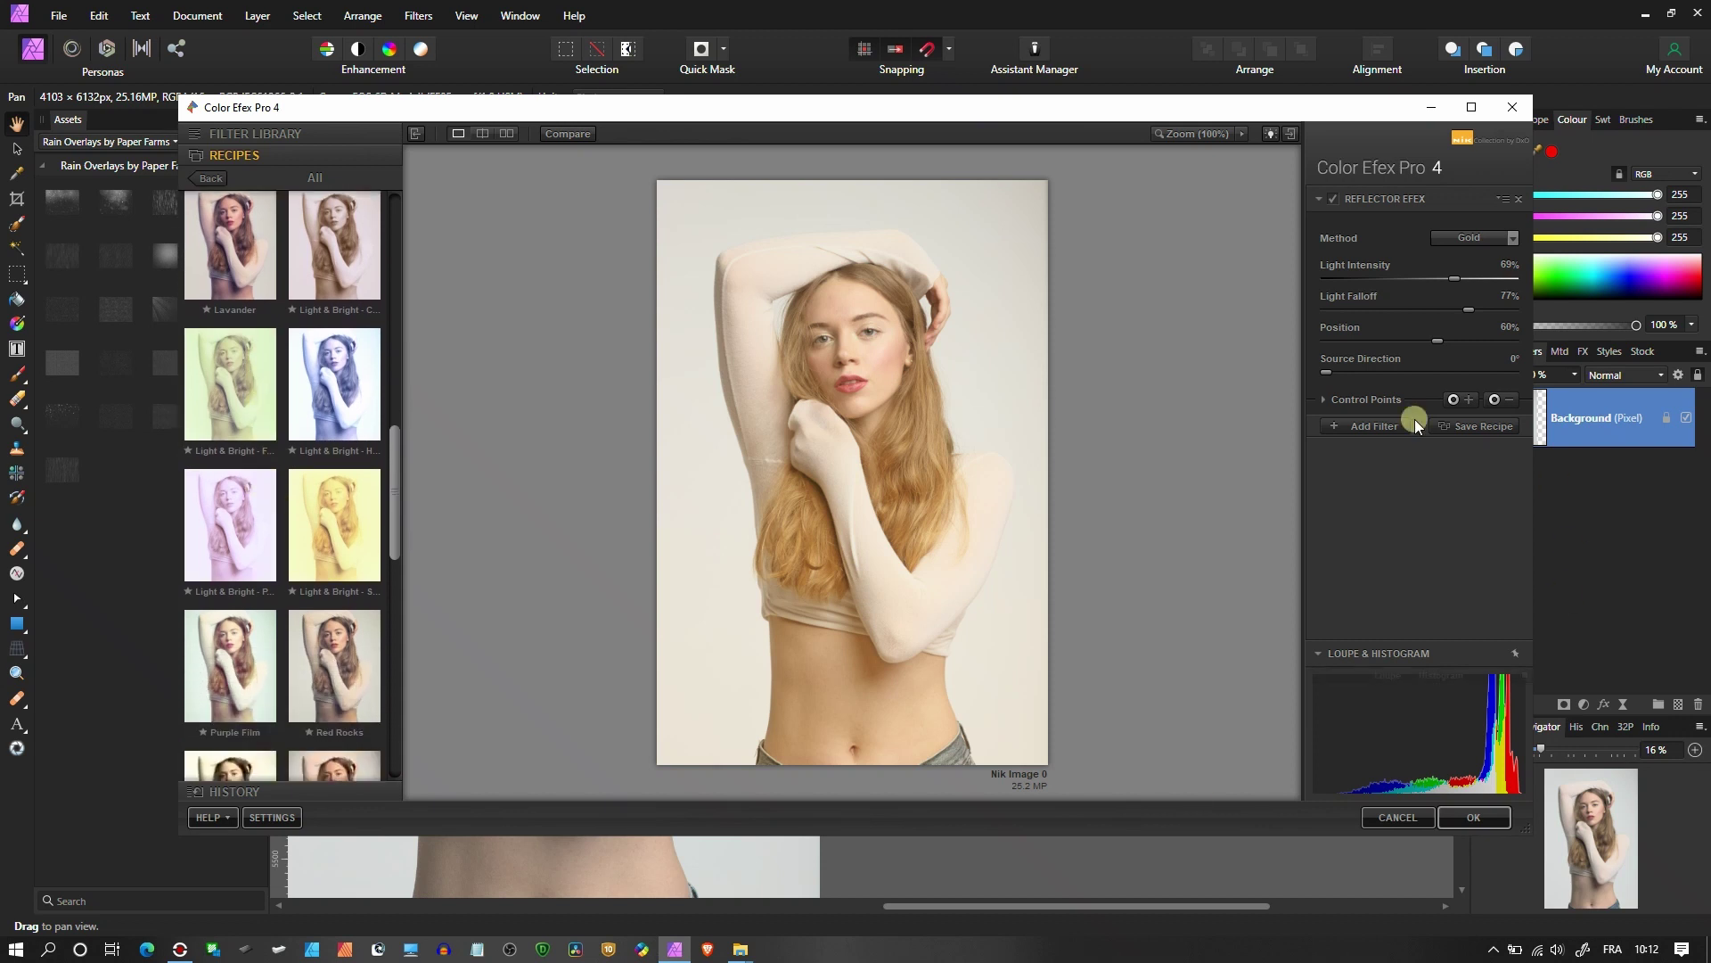
pyautogui.scroll(10, 335, 592)
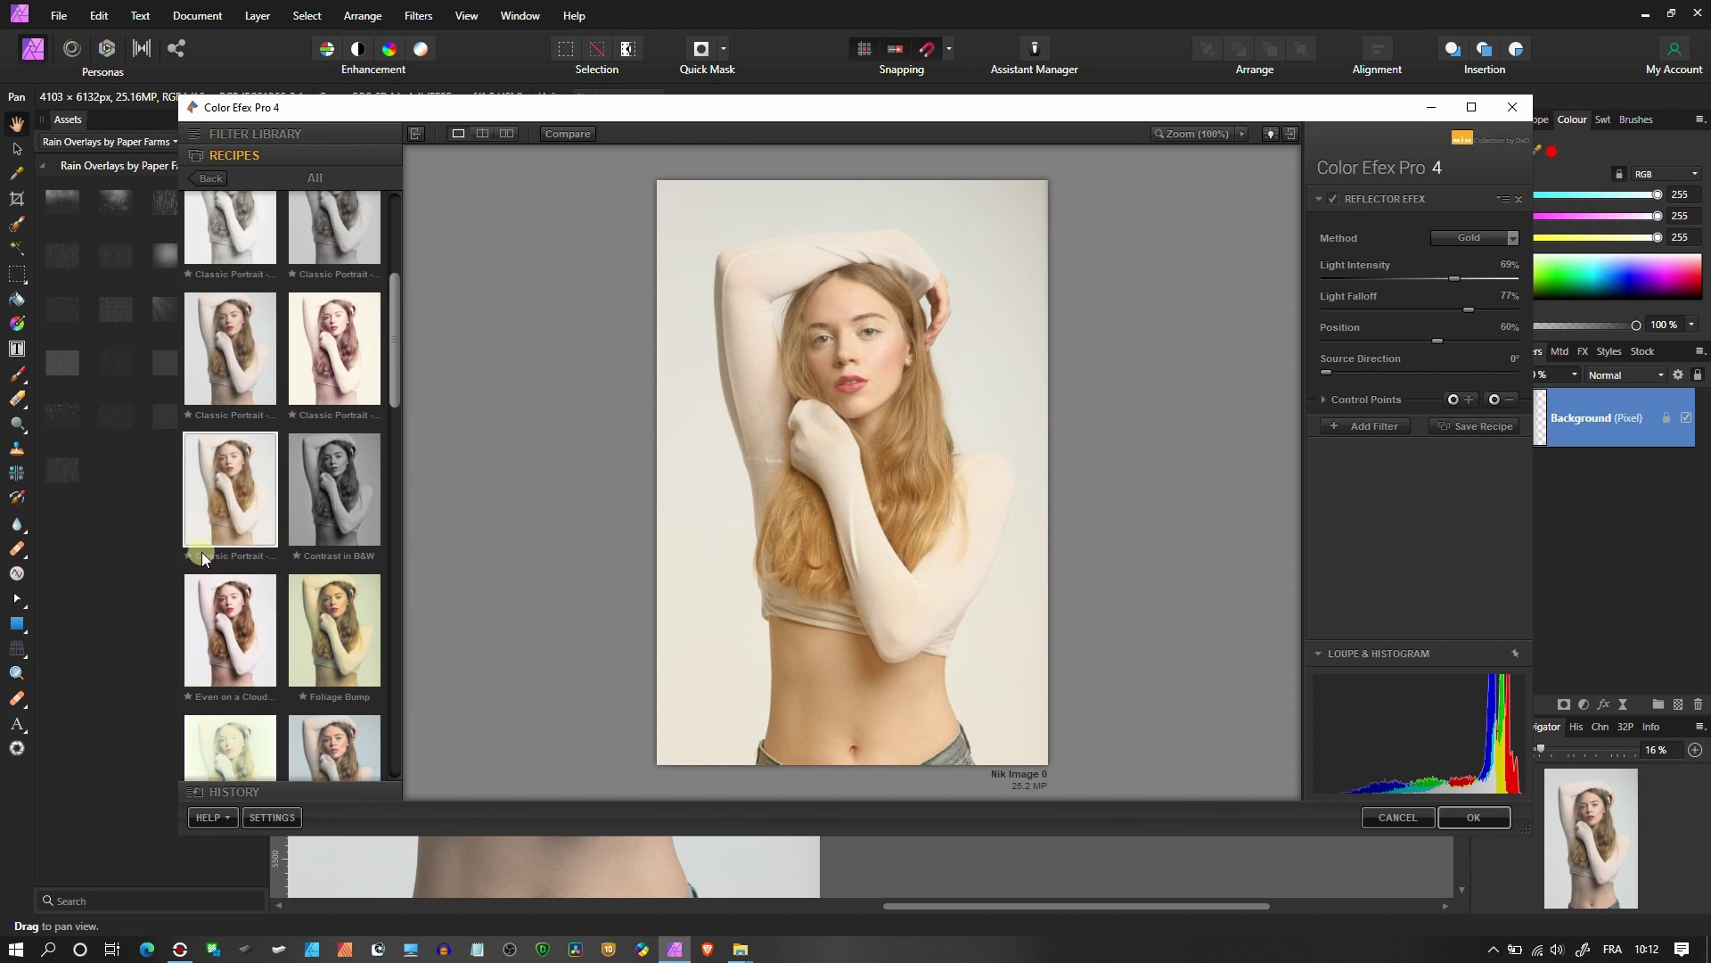
pyautogui.click(228, 505)
pyautogui.scroll(2, 241, 495)
pyautogui.scroll(3, 242, 494)
pyautogui.click(240, 430)
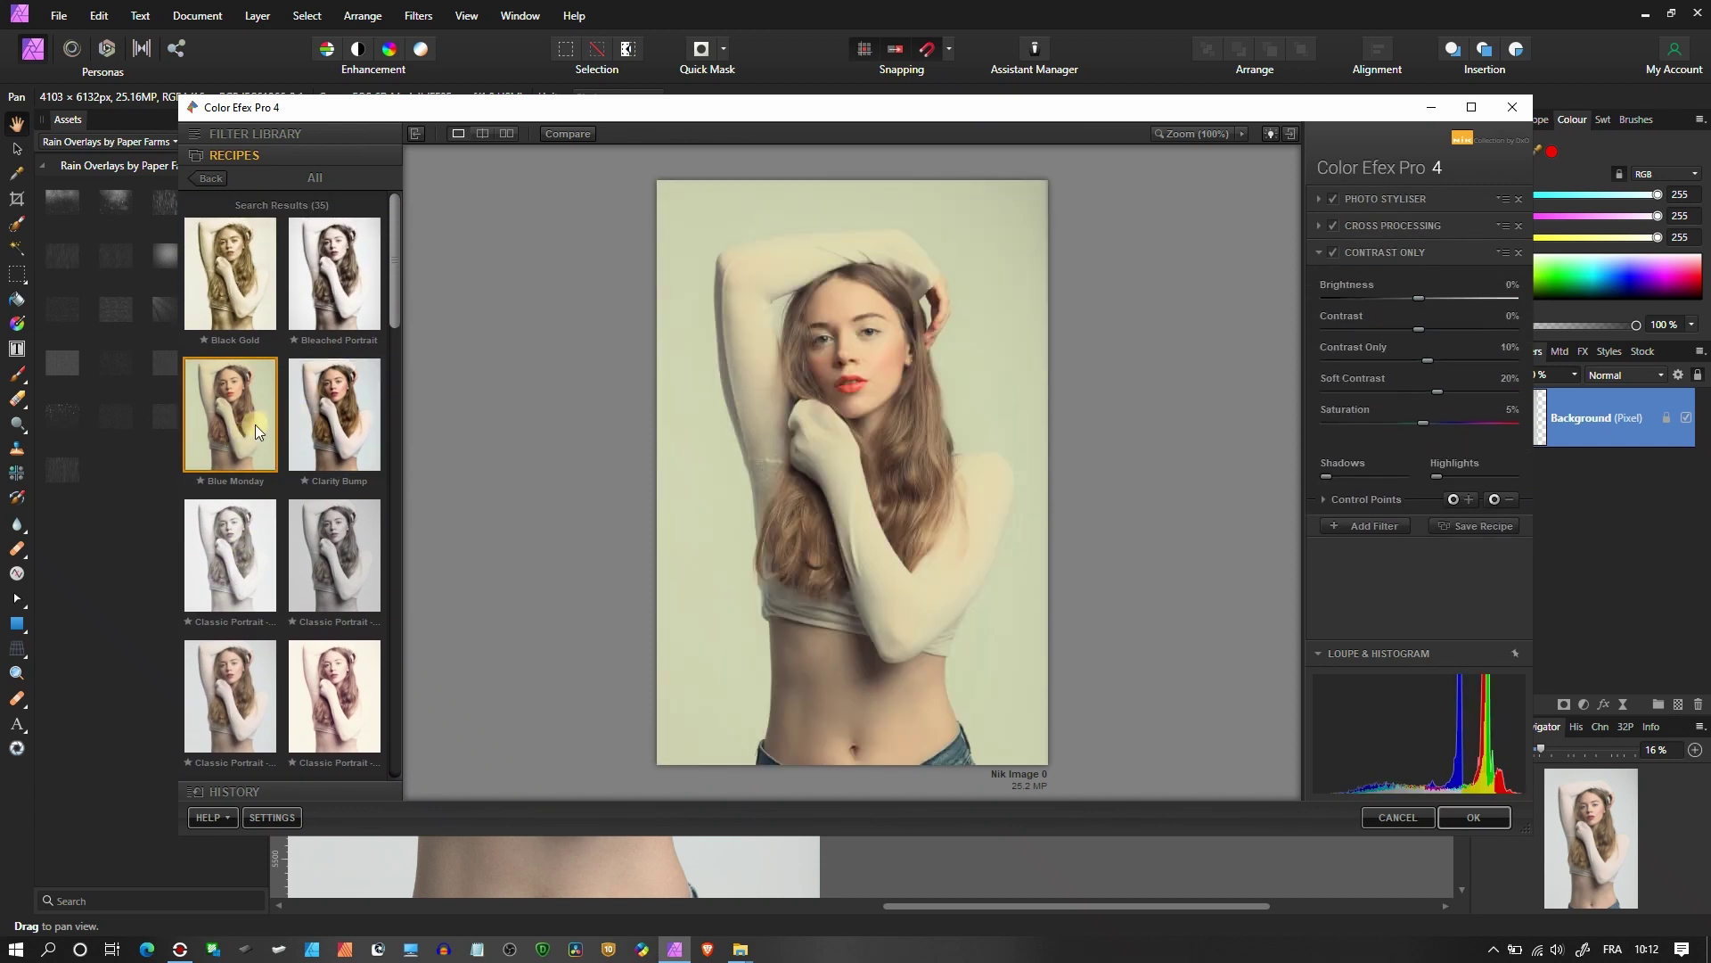
# - Settle on Classic Portrait - Warm Glow and view it side by side with the original
pyautogui.scroll(-3, 196, 419)
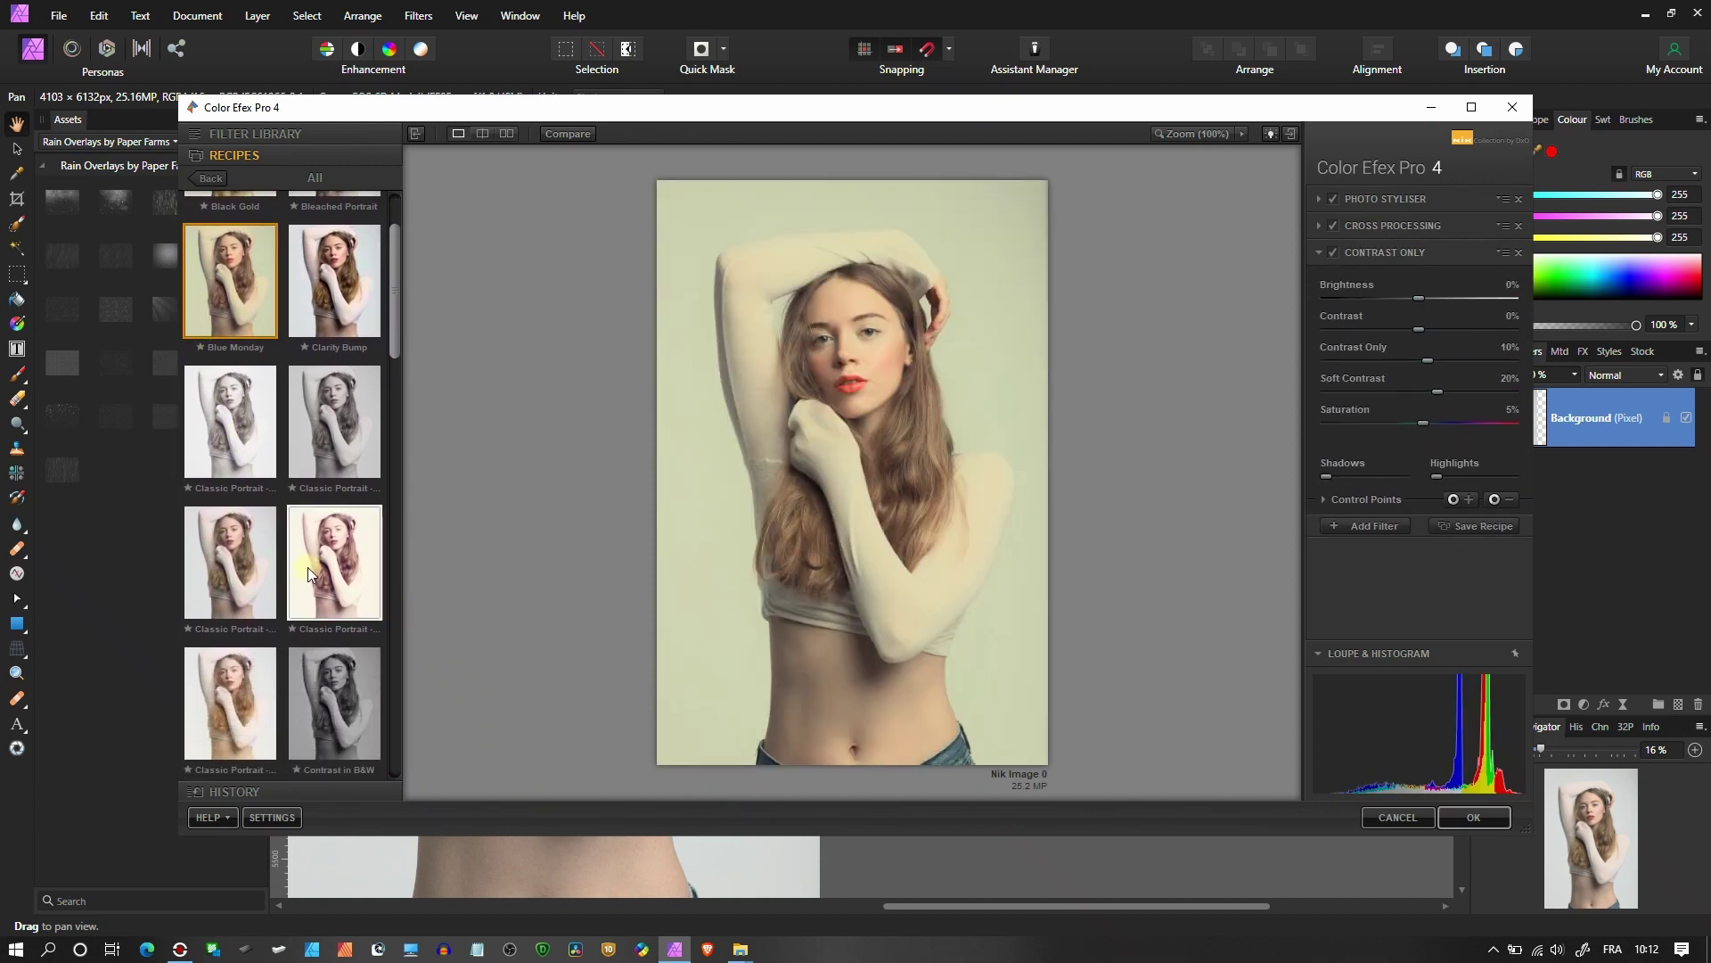
pyautogui.click(307, 567)
pyautogui.scroll(-3, 245, 709)
pyautogui.click(248, 556)
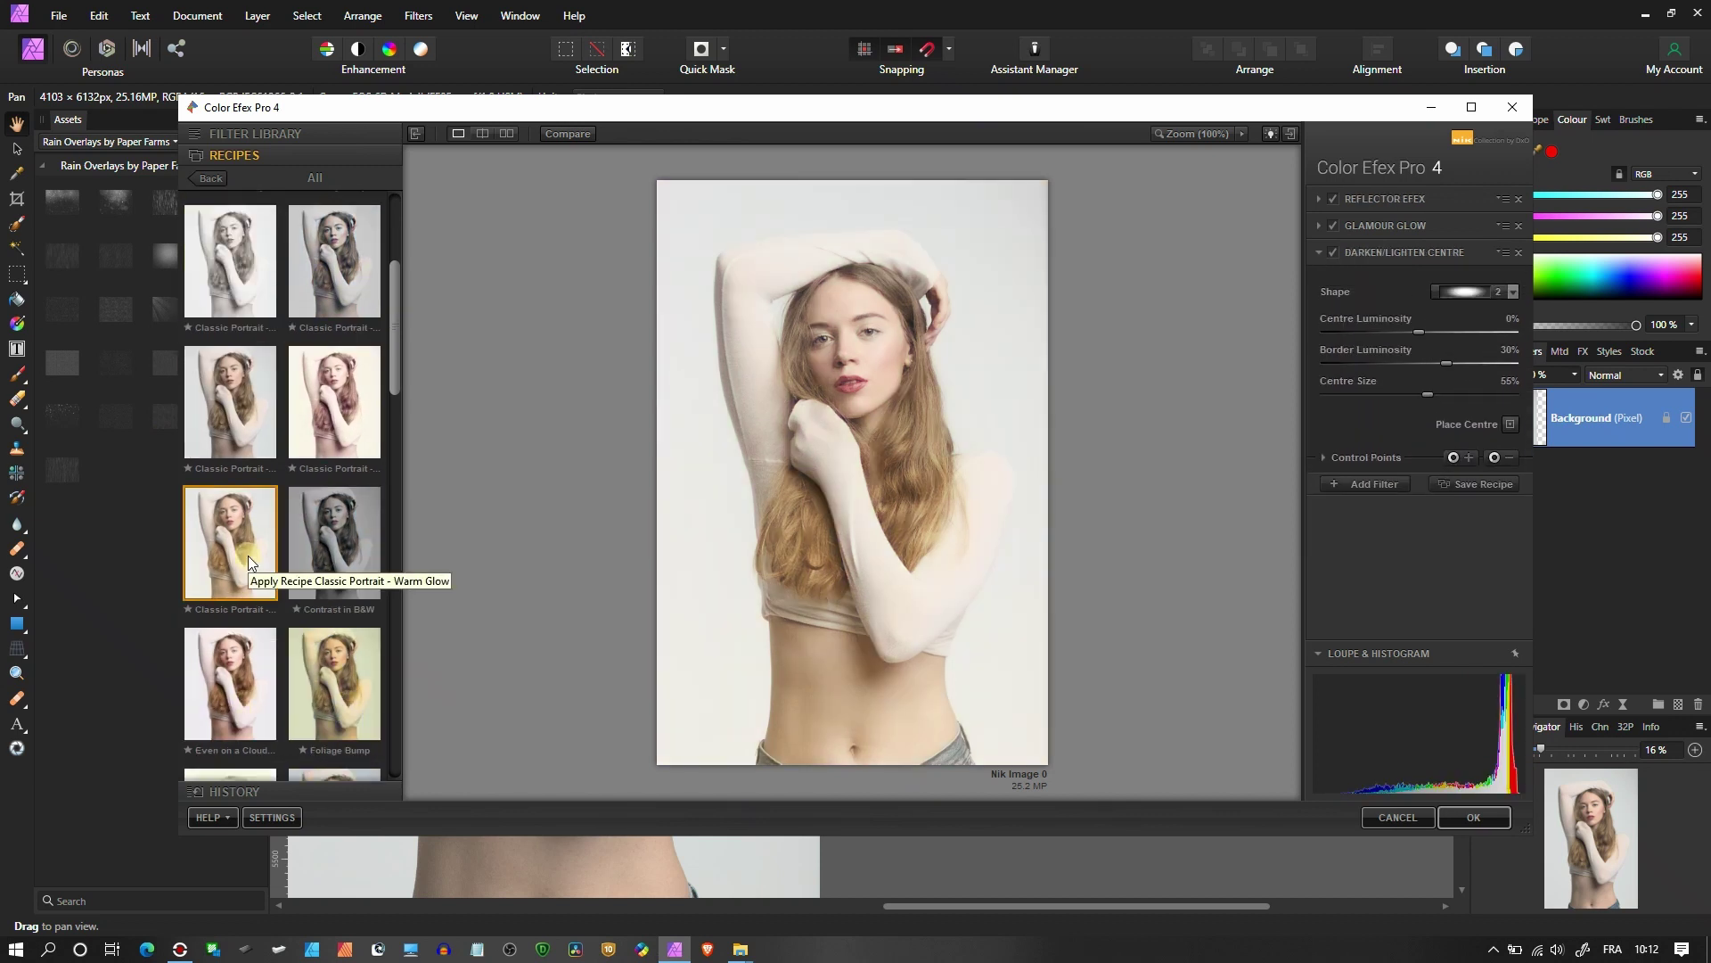
pyautogui.click(508, 133)
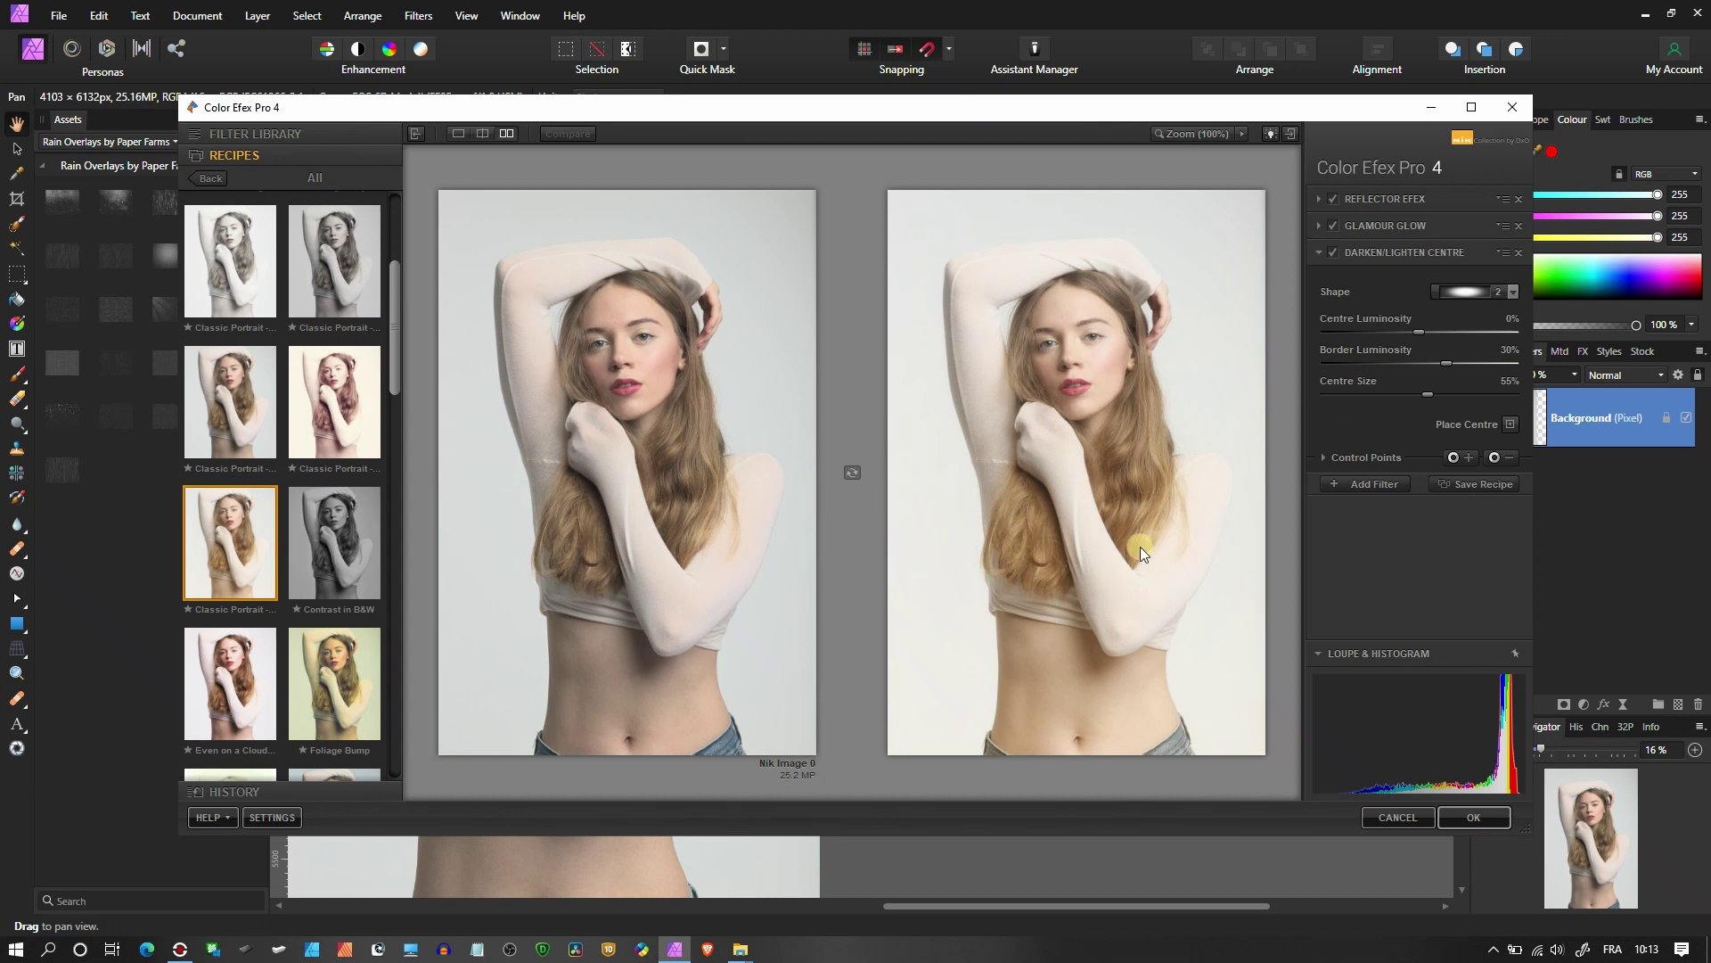
# - Toggle between single and split preview, then switch to the Foliage Bump recipe
pyautogui.click(456, 134)
pyautogui.click(504, 134)
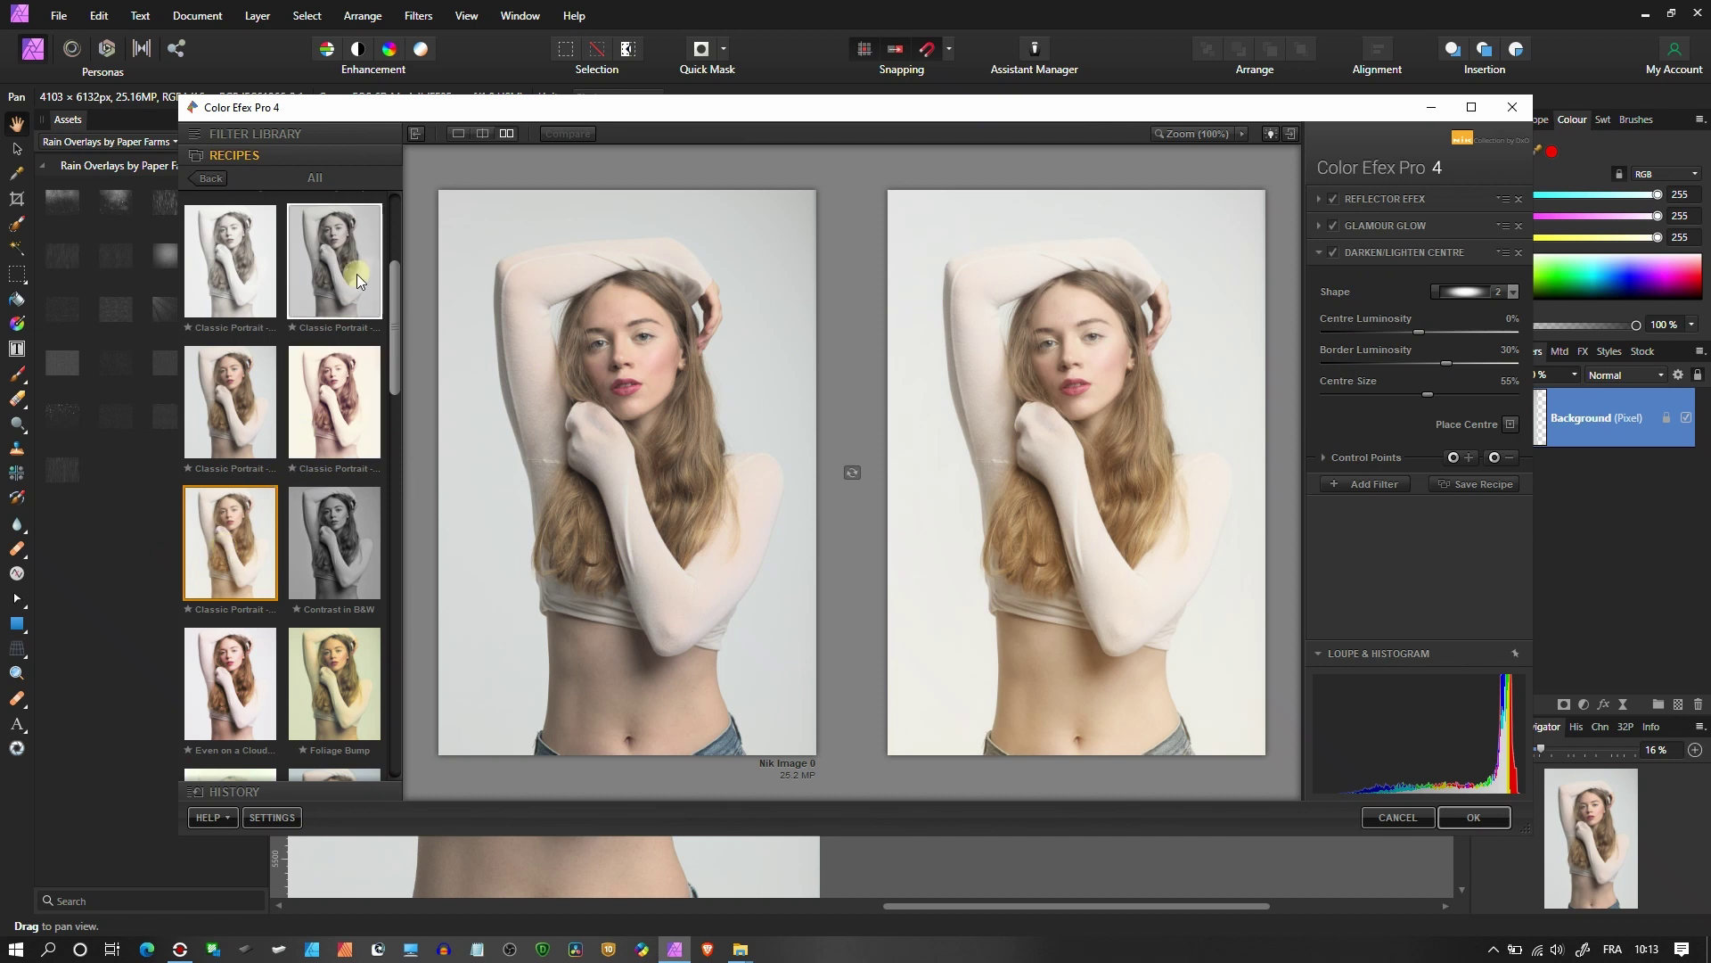
pyautogui.click(339, 705)
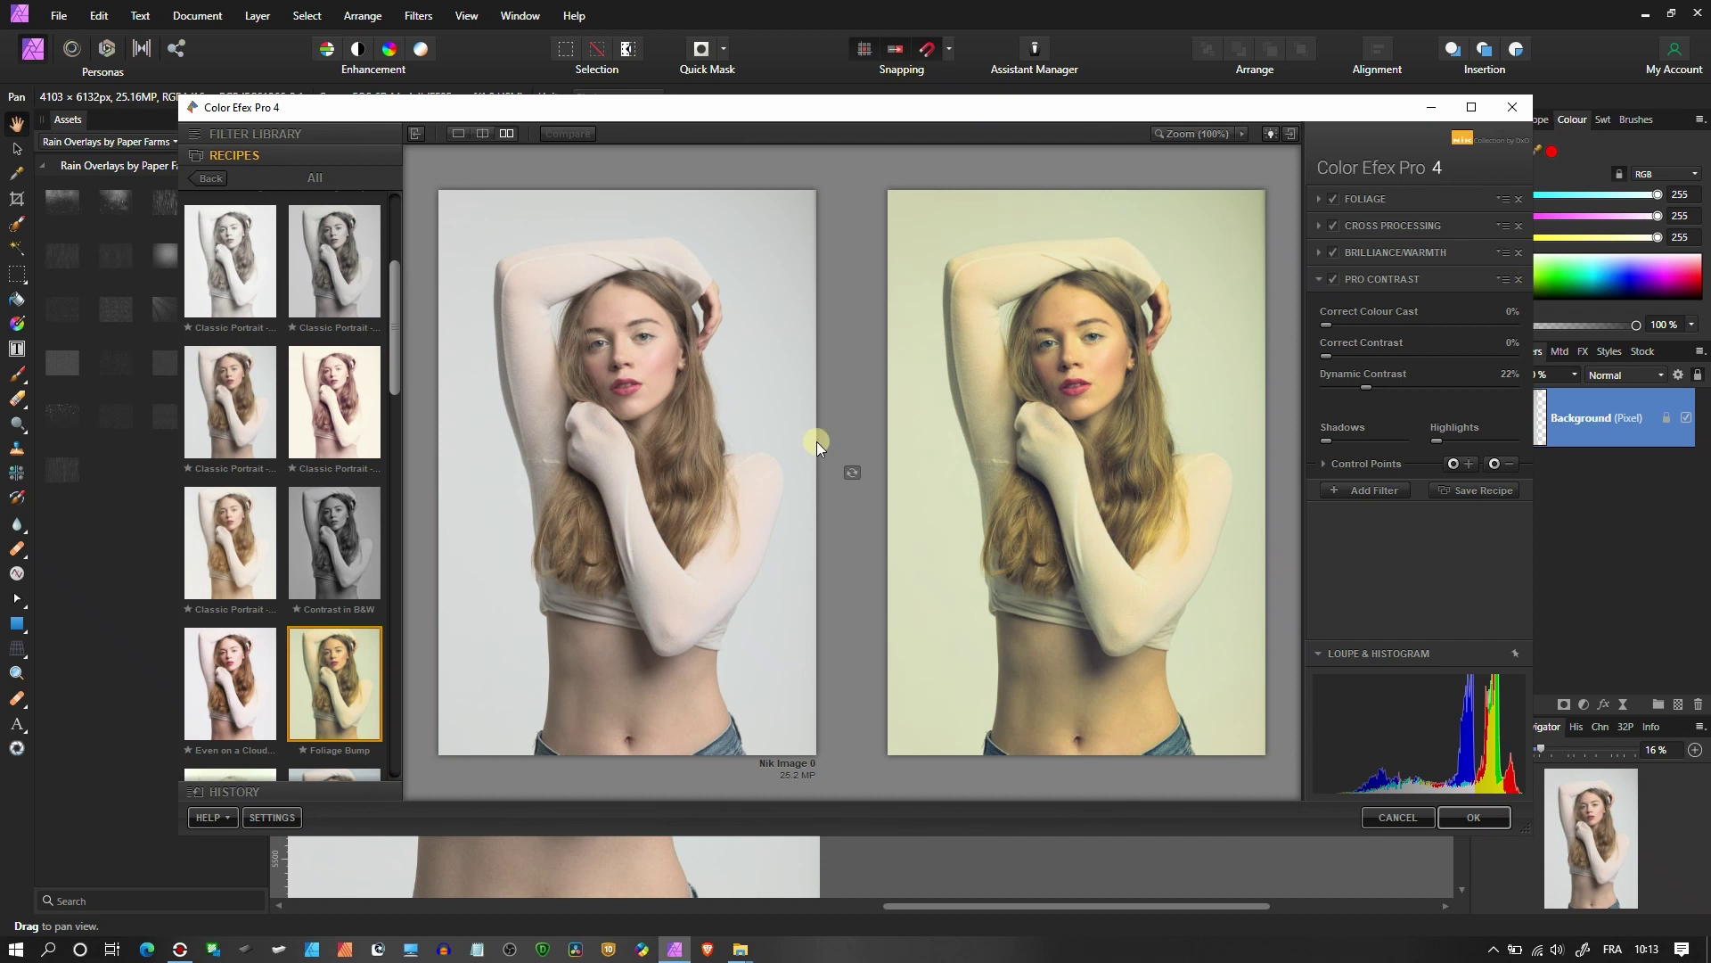
# - Reapply Classic Portrait - Warm Glow and raise the gold Reflector Efex intensity to 81%
pyautogui.click(196, 564)
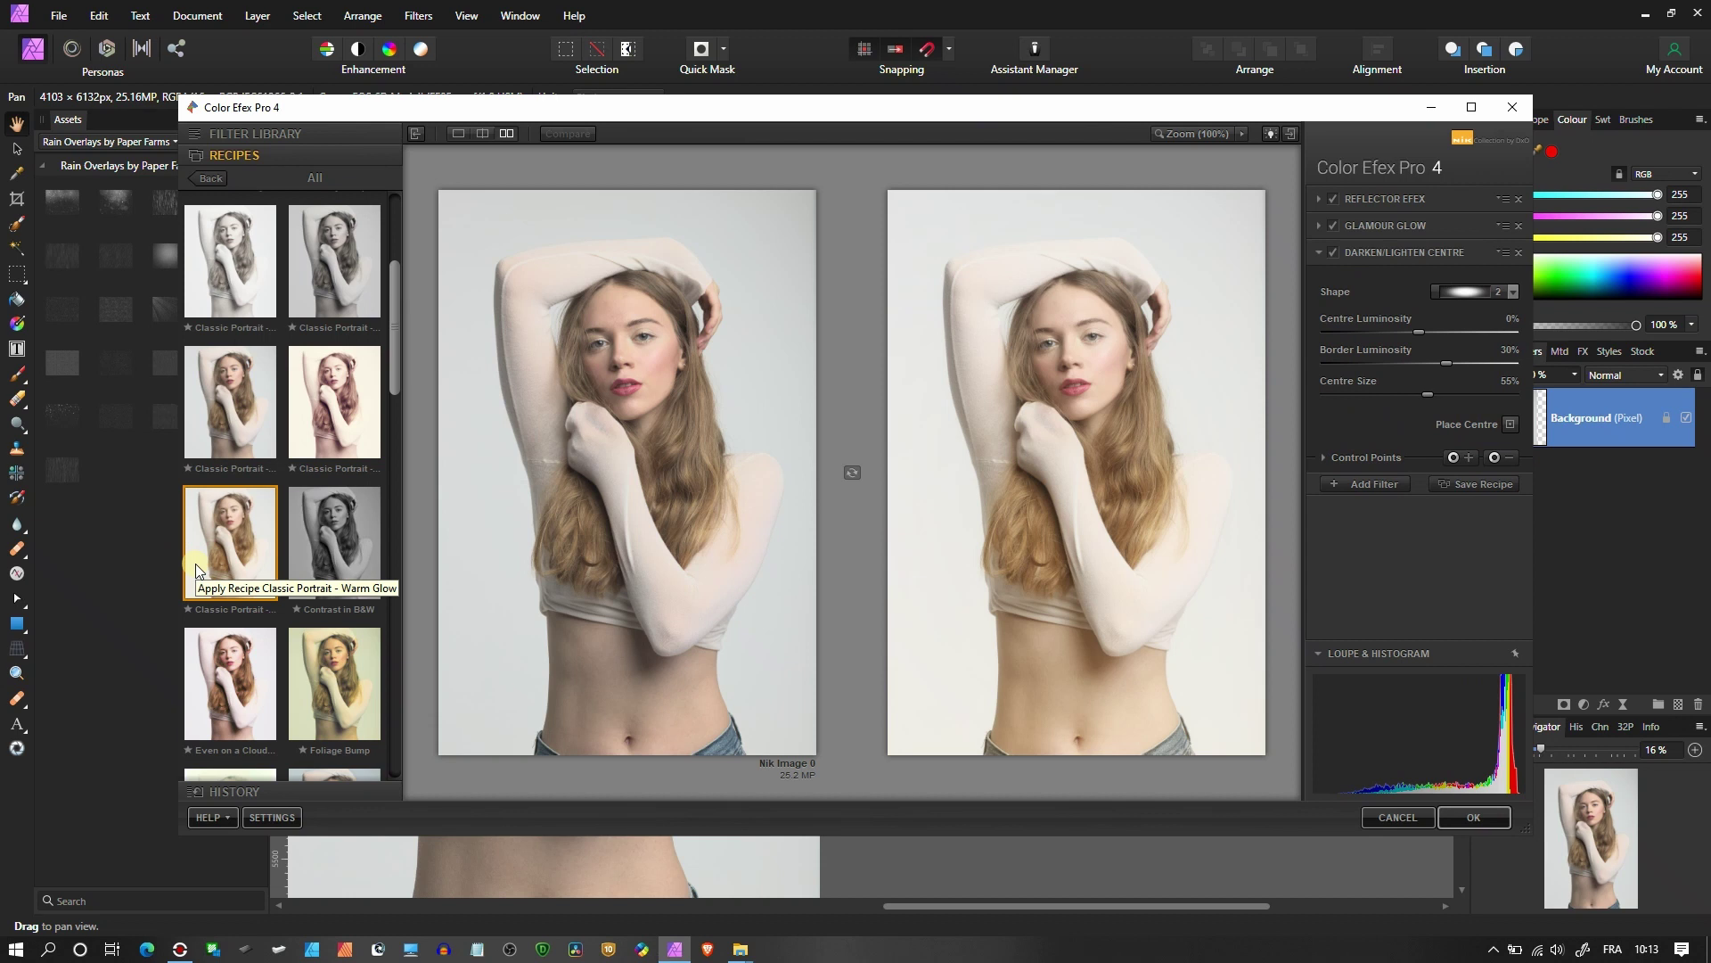
pyautogui.click(1413, 198)
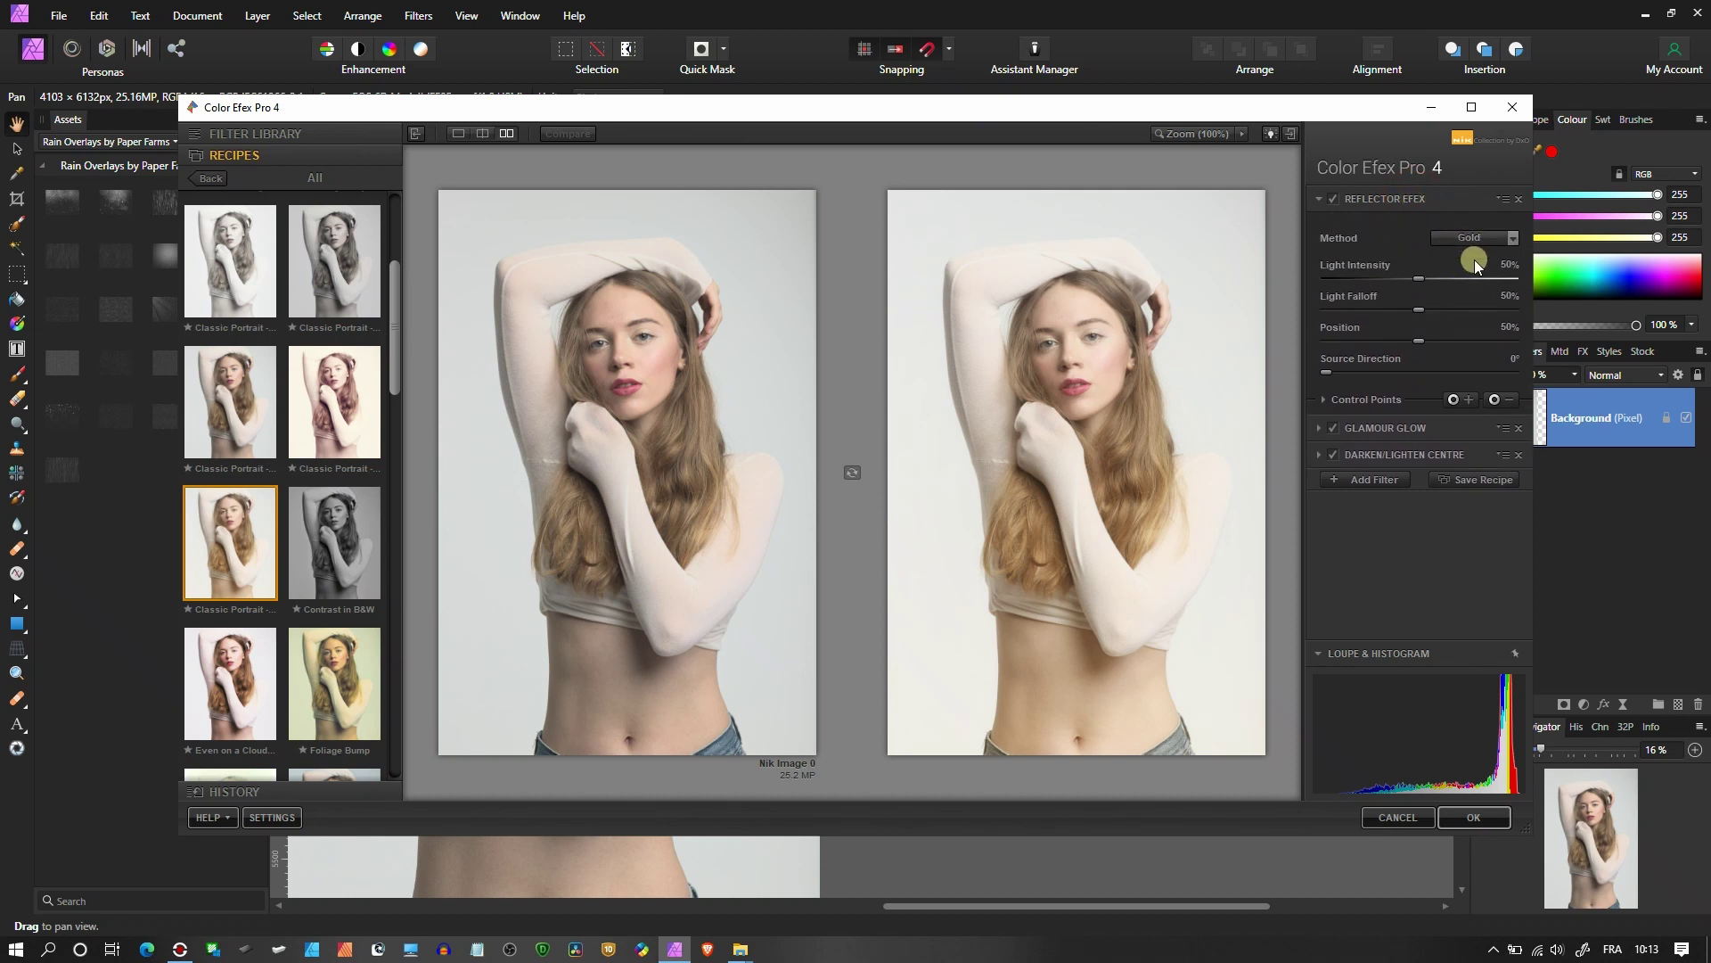
pyautogui.click(1472, 238)
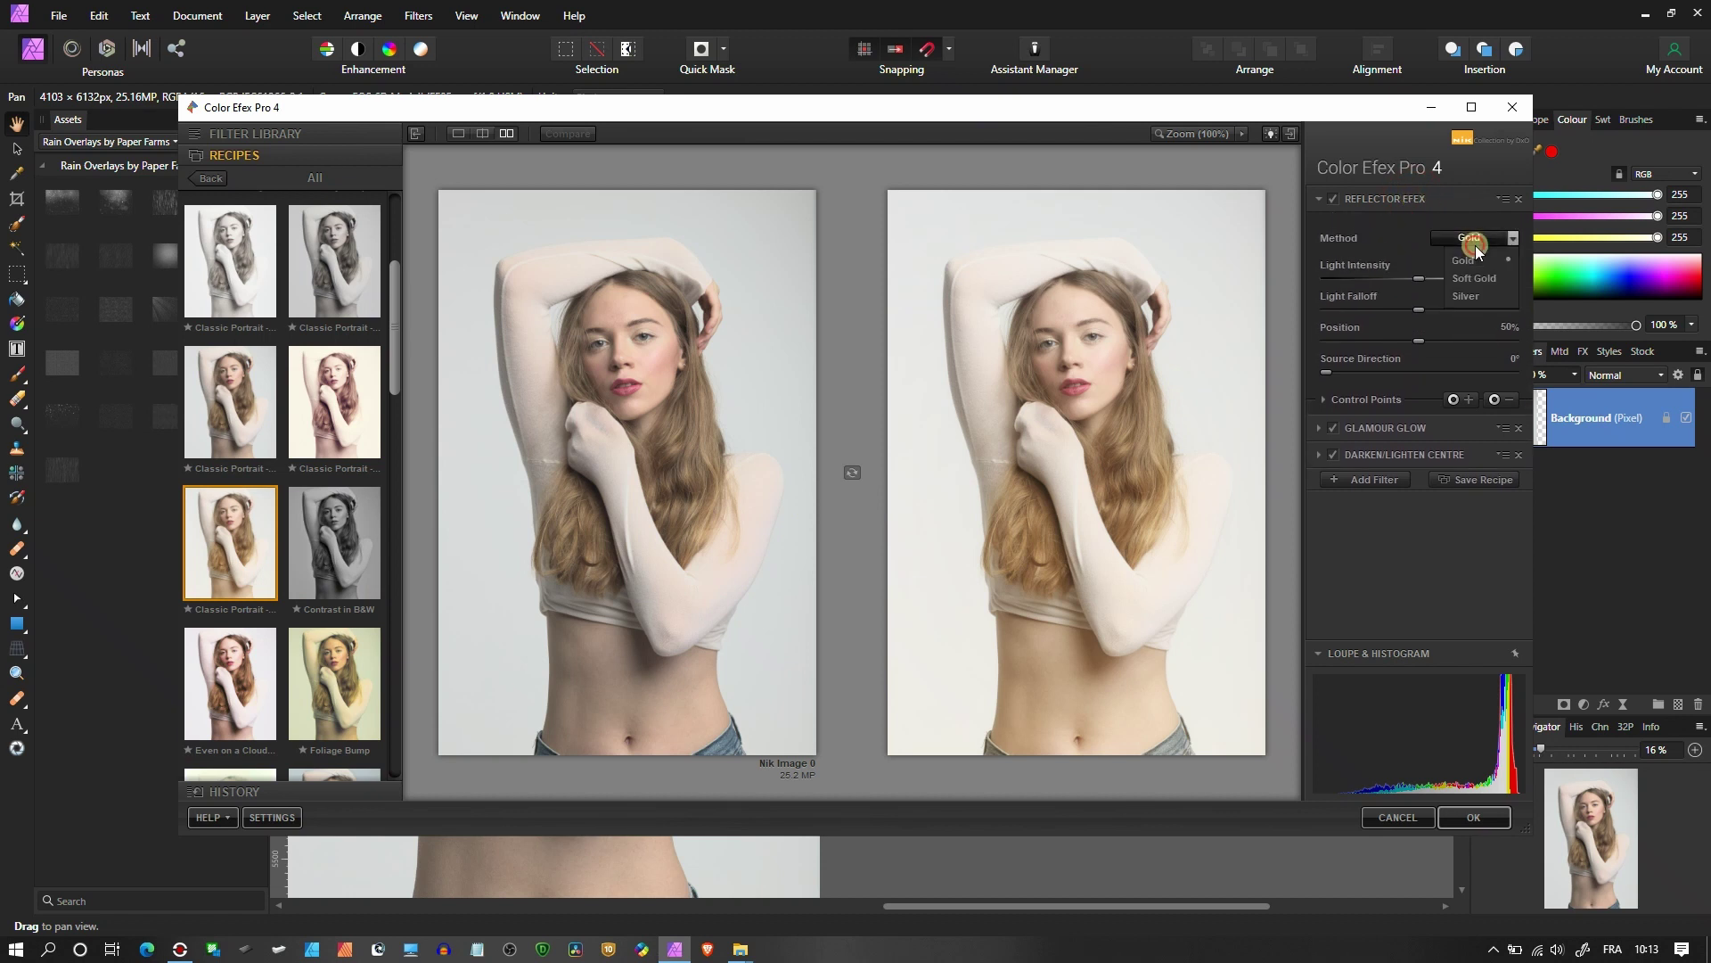
pyautogui.click(1435, 279)
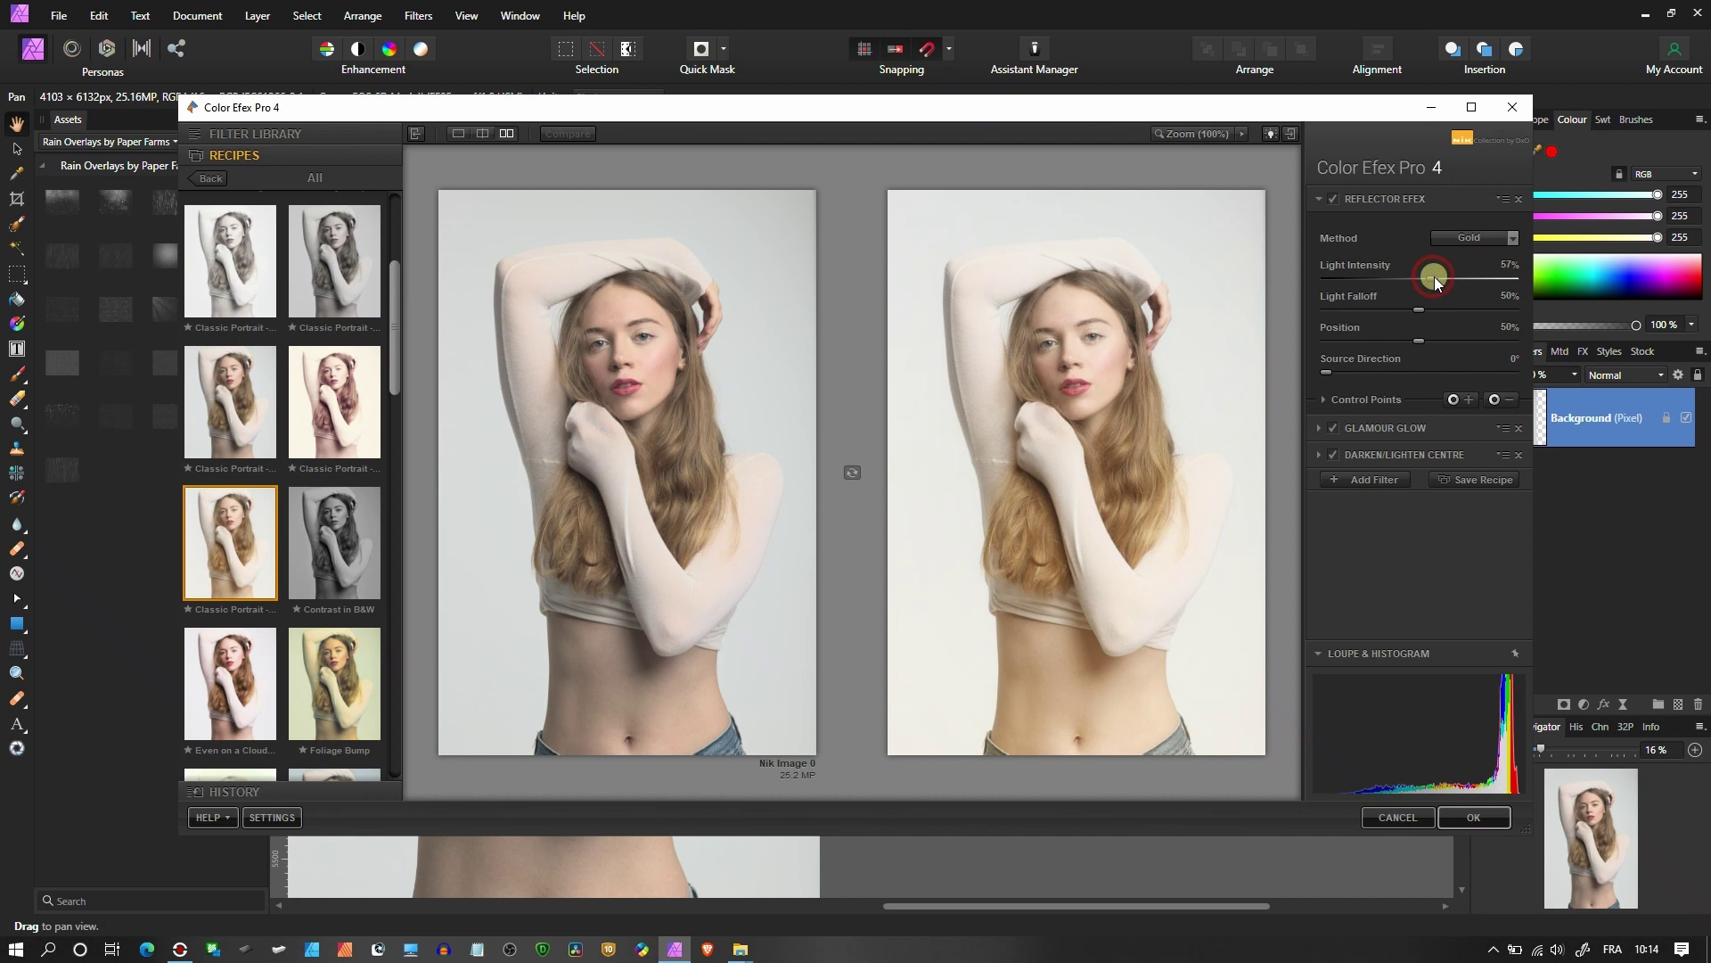
pyautogui.moveTo(1468, 277); pyautogui.dragTo(1473, 293)
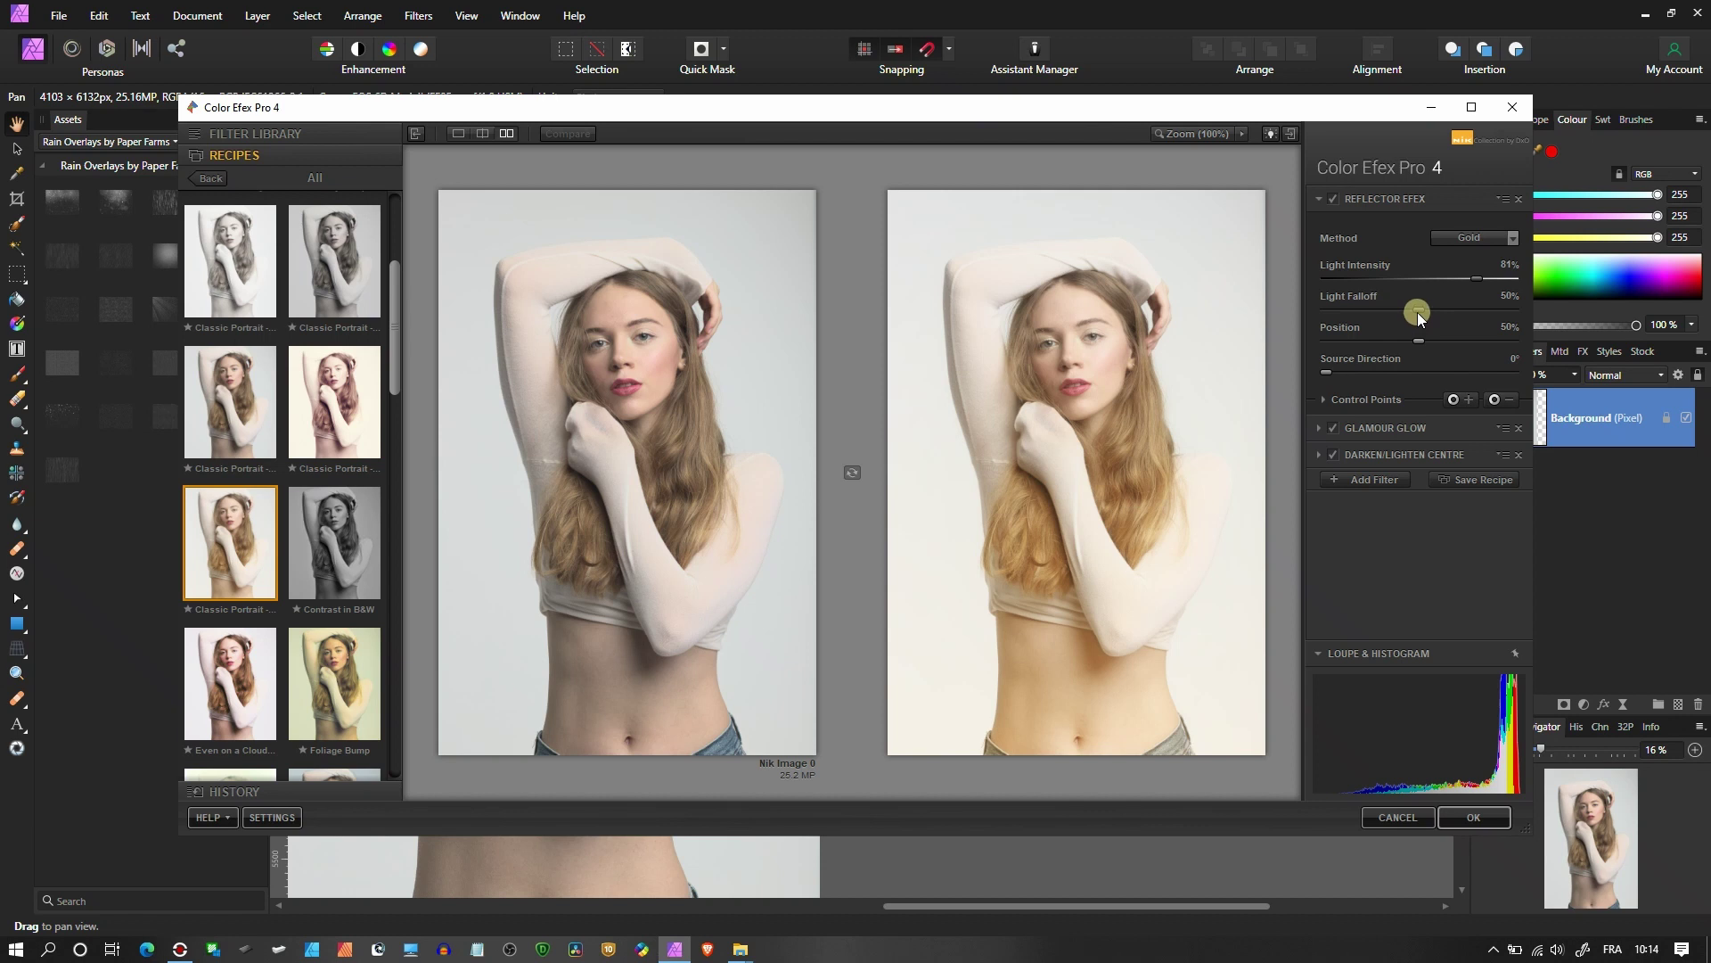
# - Set Reflector Efex light falloff to 58%, position to 52% and source direction to 214°
pyautogui.moveTo(1461, 308); pyautogui.dragTo(1510, 313)
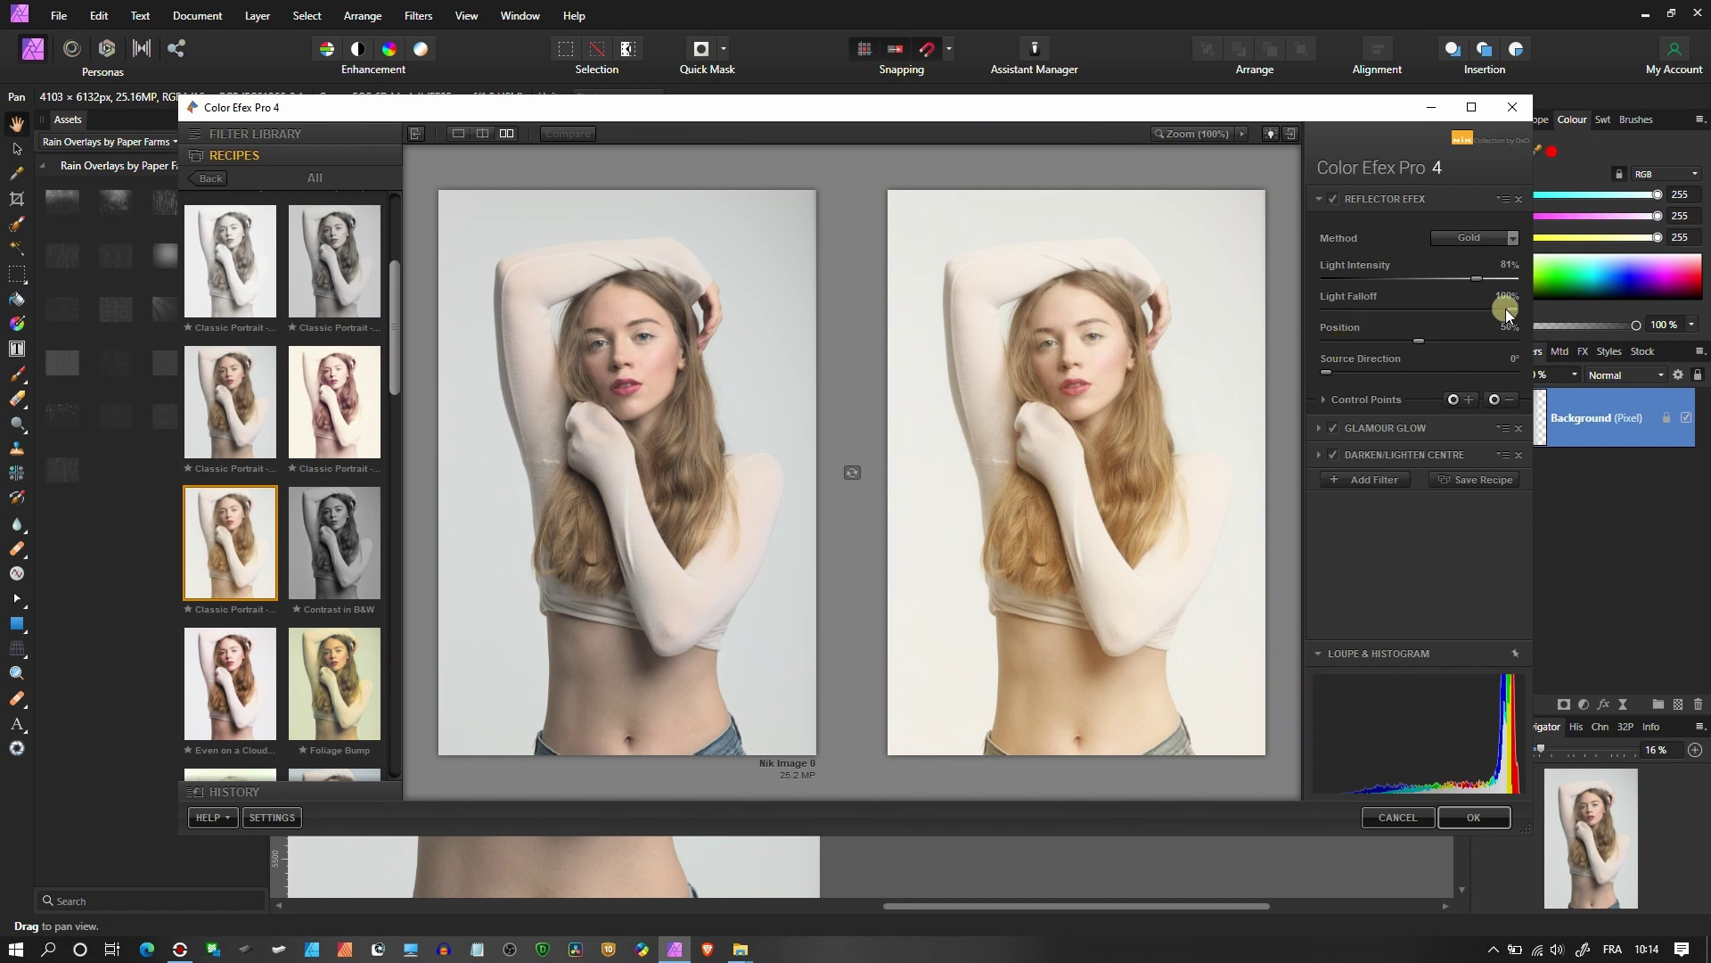
pyautogui.moveTo(1505, 308); pyautogui.dragTo(1377, 312)
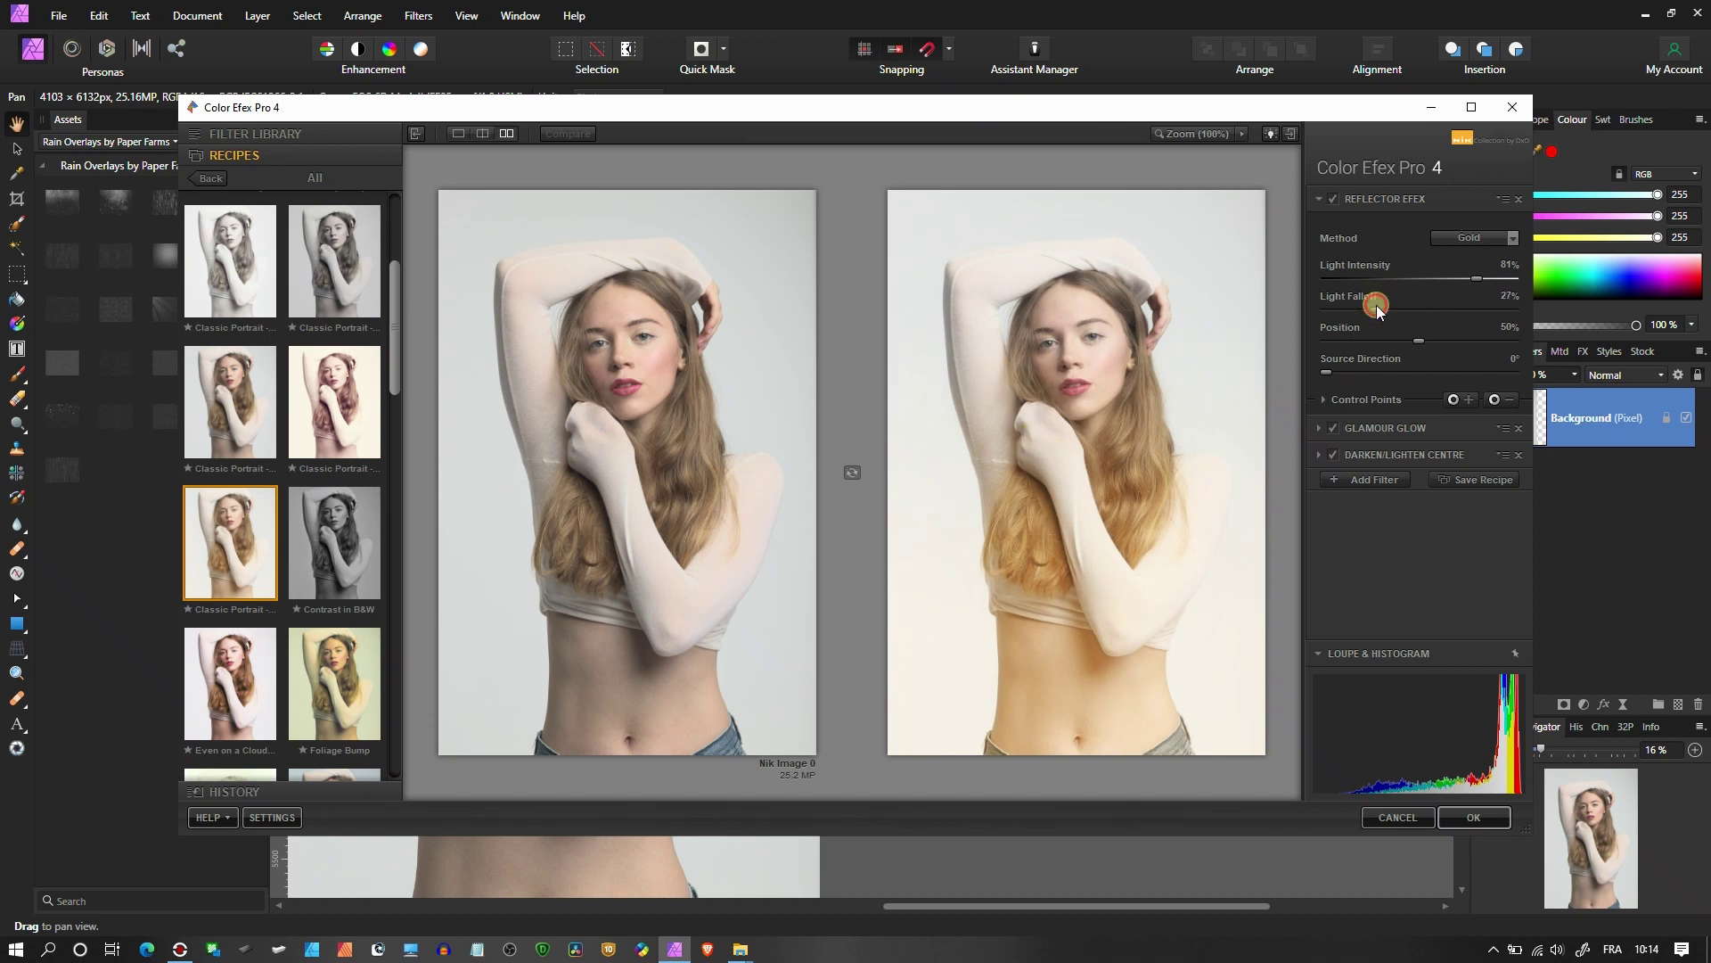
pyautogui.moveTo(1377, 305); pyautogui.dragTo(1481, 309)
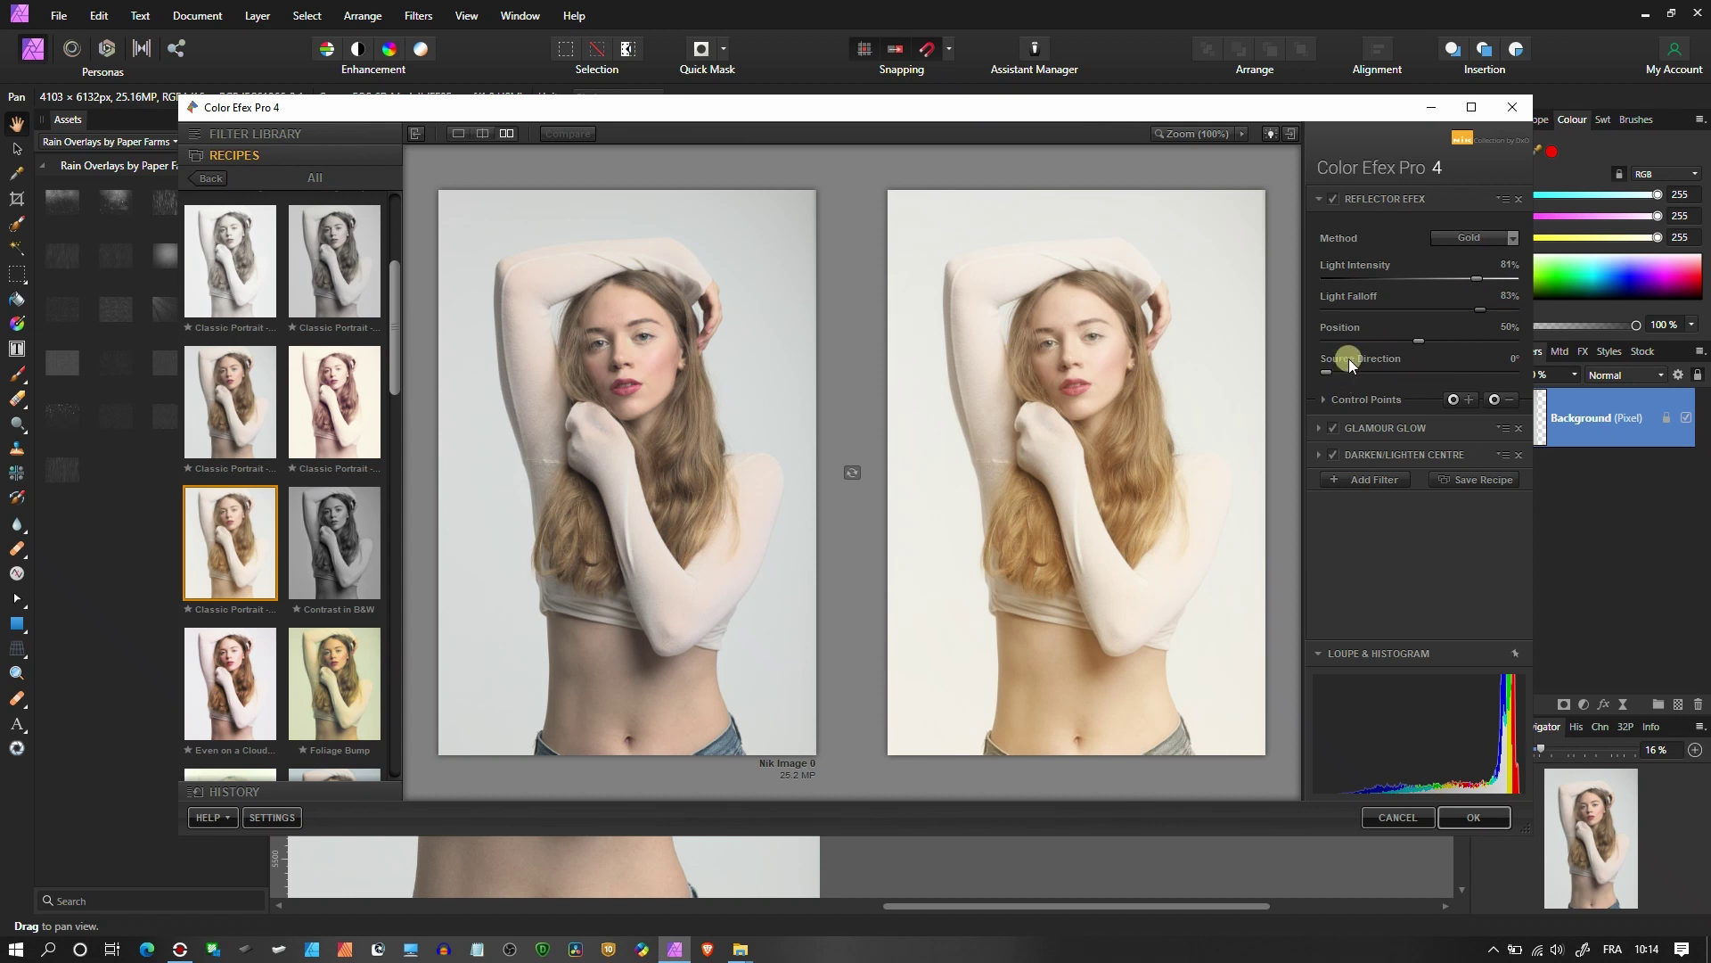
pyautogui.click(1408, 309)
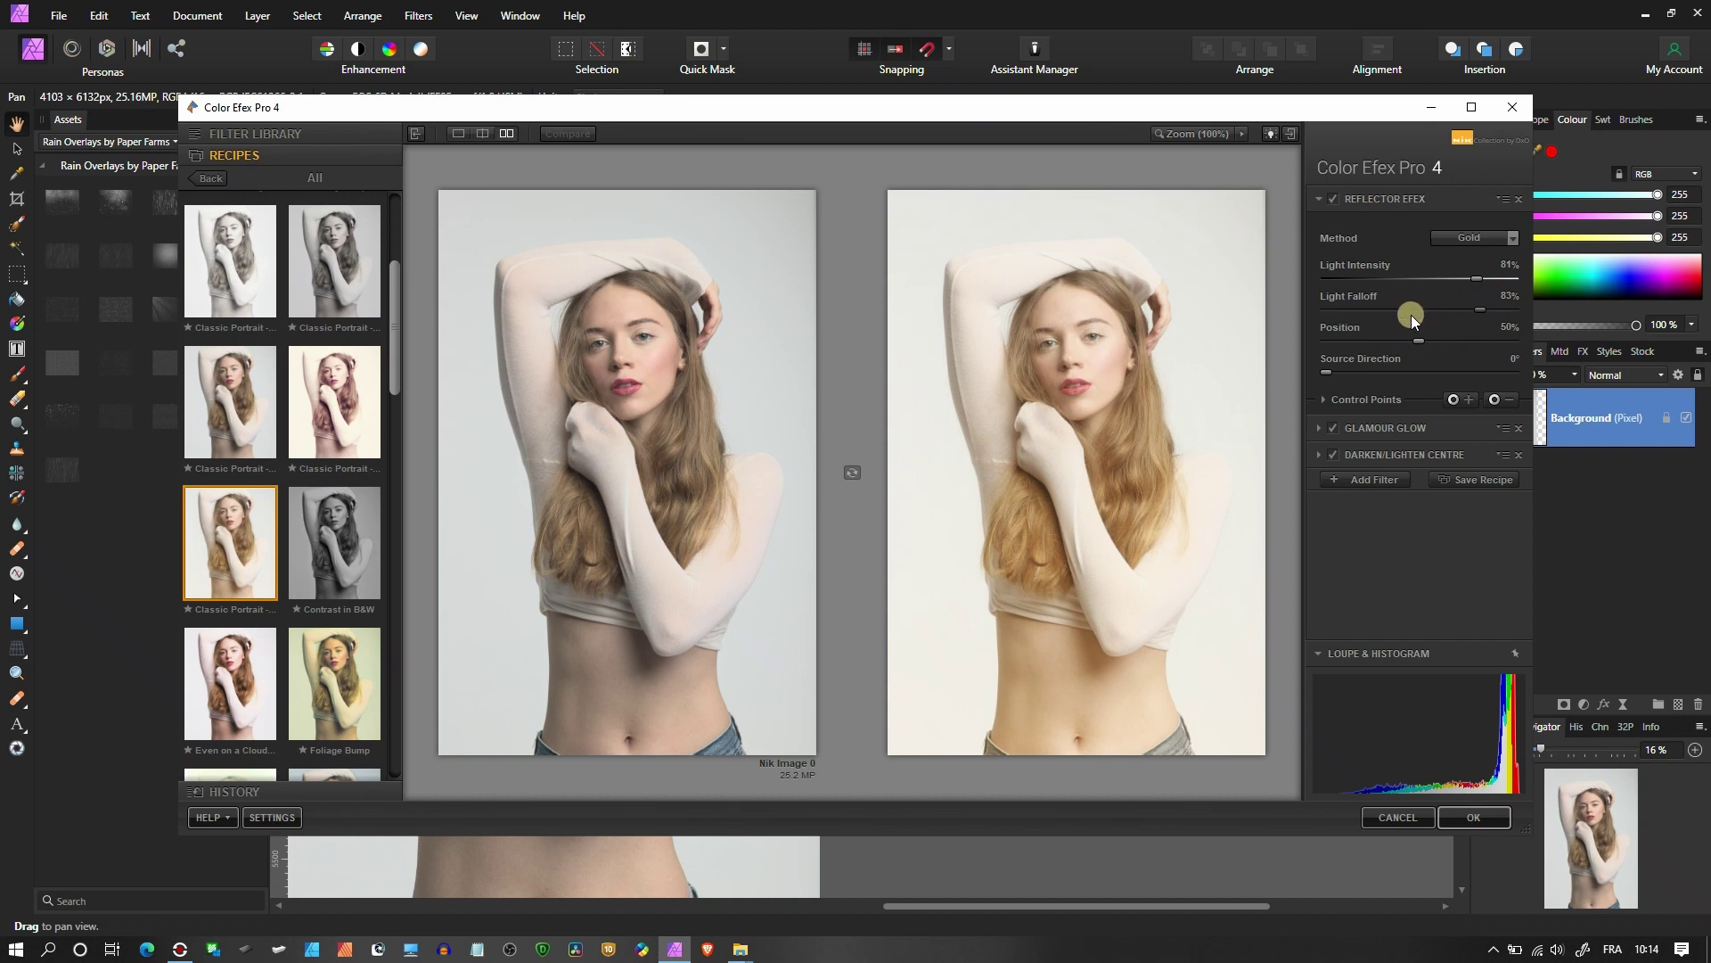
pyautogui.click(1343, 309)
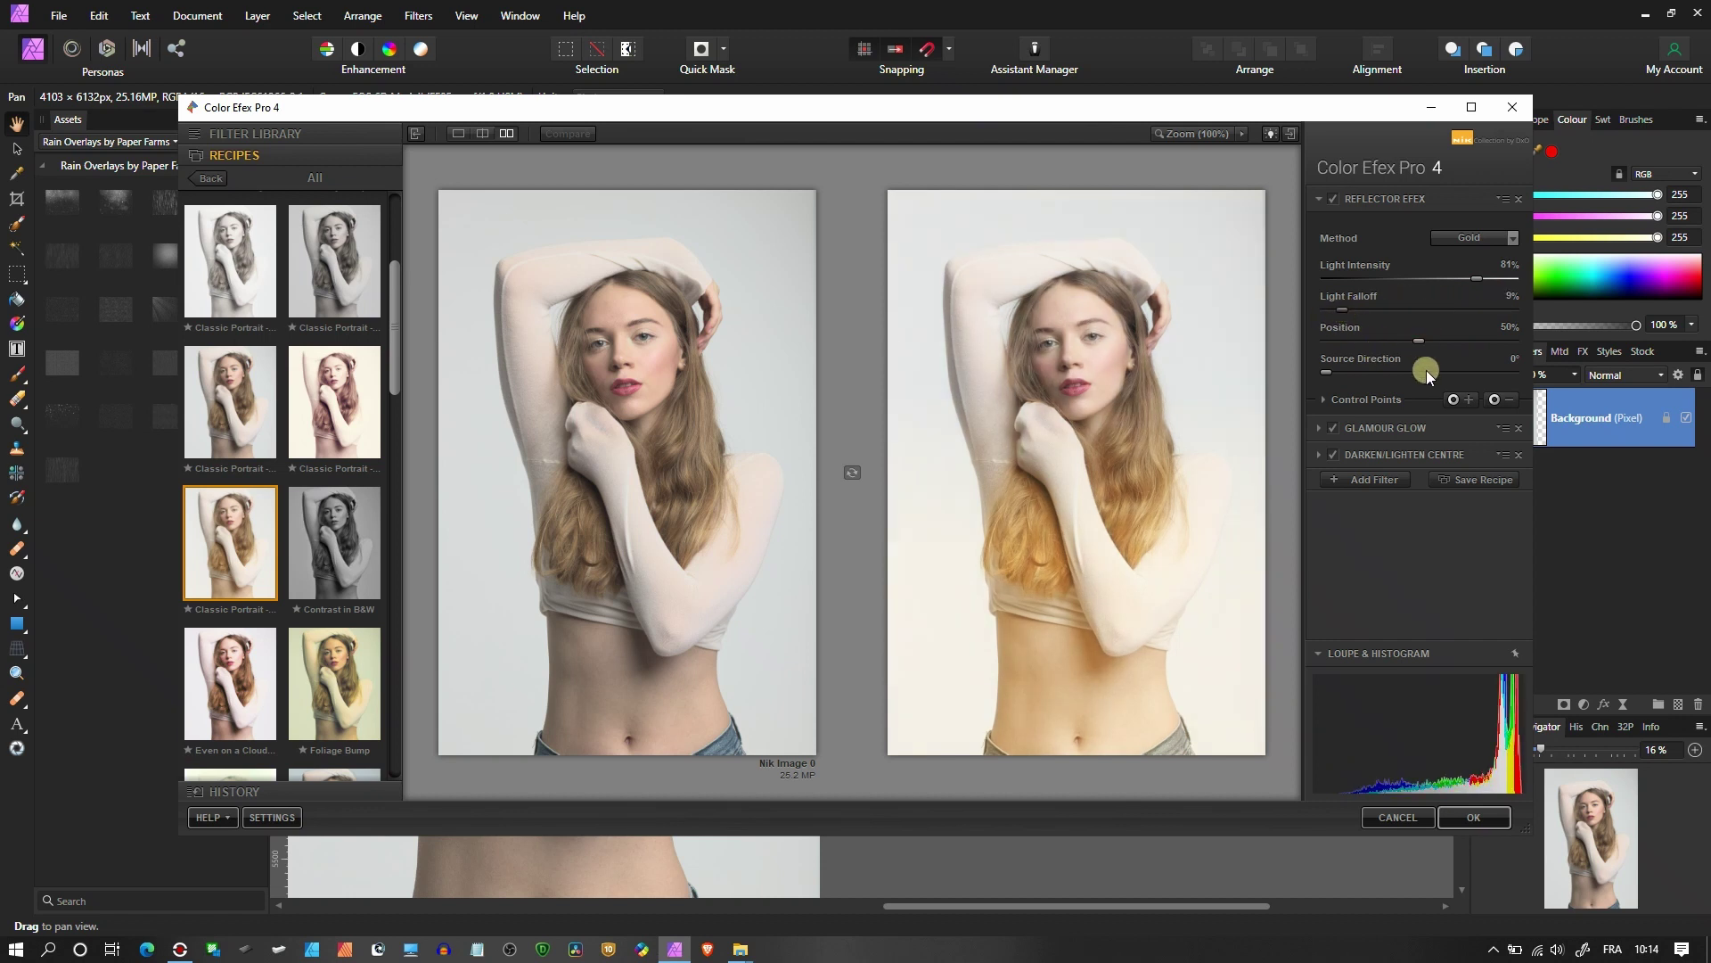
pyautogui.moveTo(1419, 344)
pyautogui.mouseDown()
pyautogui.moveTo(1484, 349)
pyautogui.moveTo(1377, 357)
pyautogui.moveTo(1441, 351)
pyautogui.moveTo(1421, 354)
pyautogui.mouseUp()
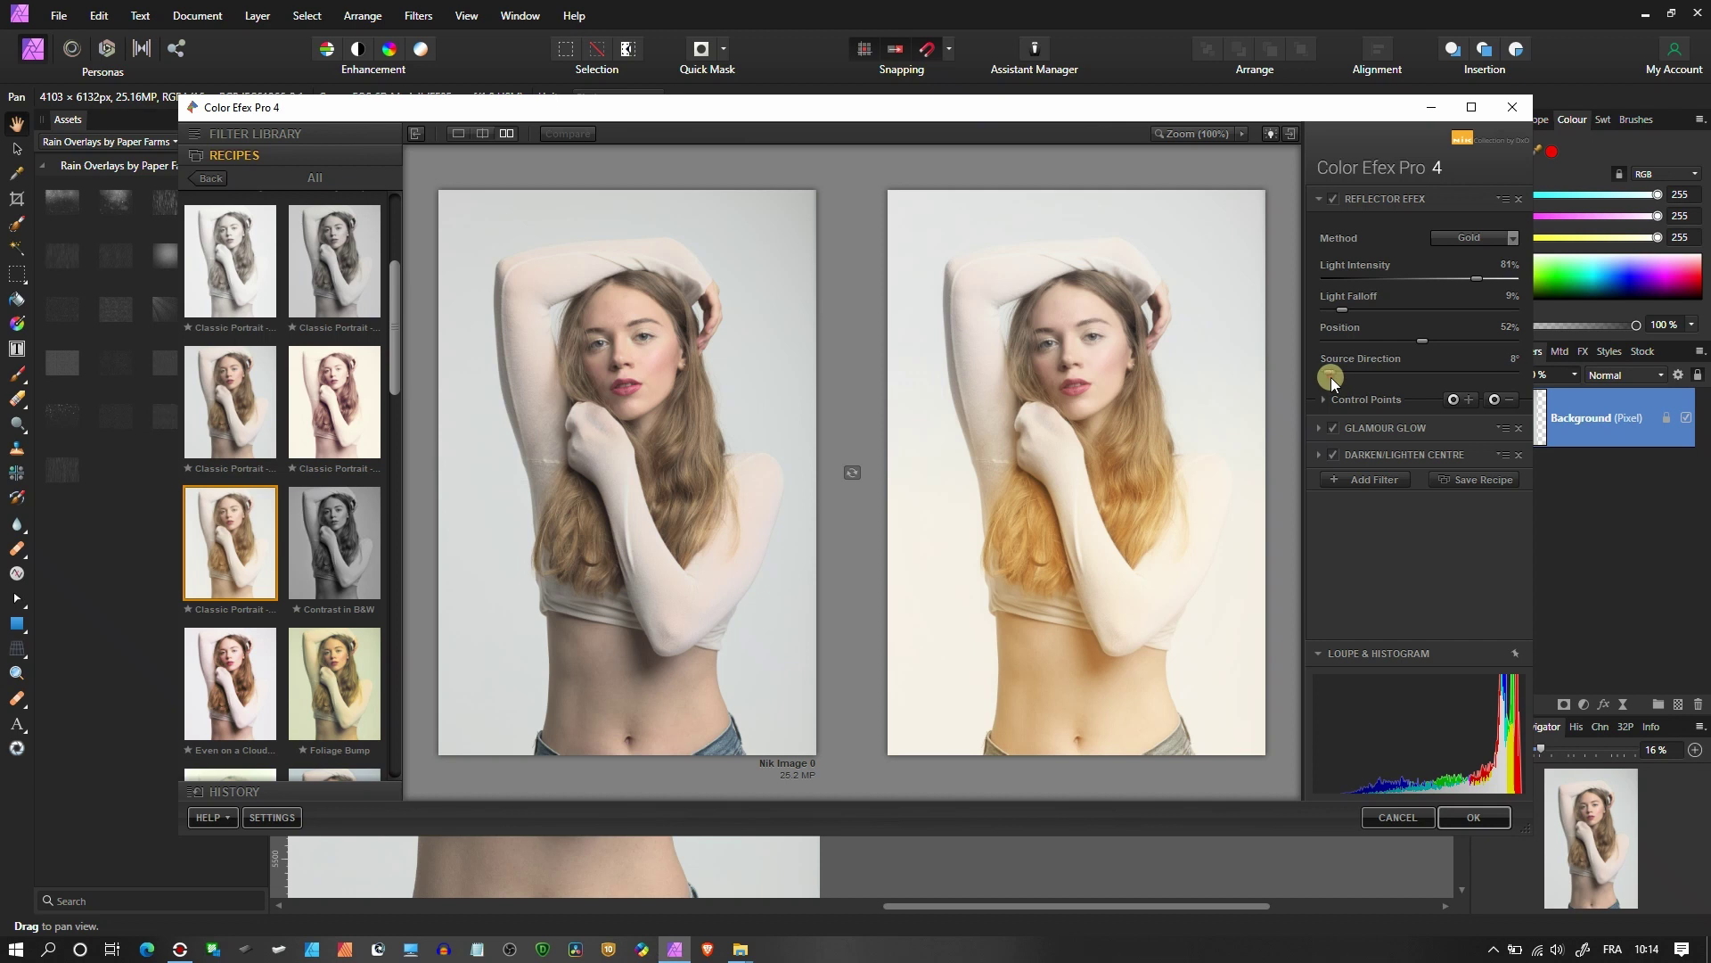
pyautogui.click(1379, 375)
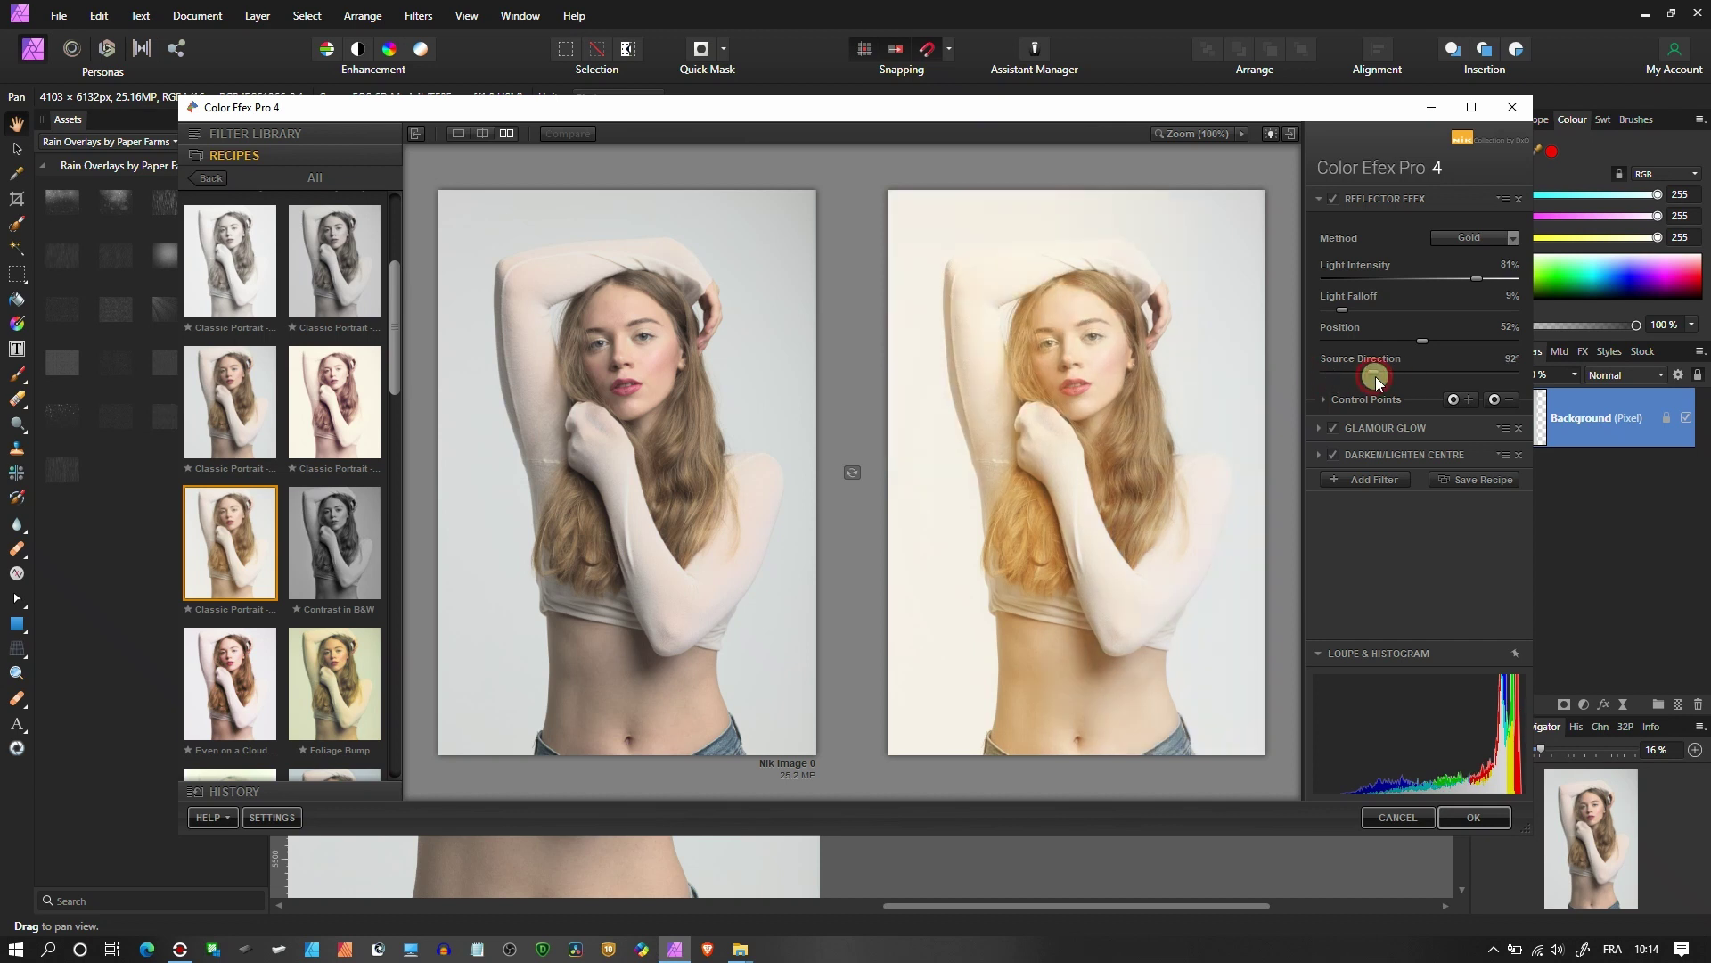
pyautogui.moveTo(1371, 376); pyautogui.dragTo(1435, 377)
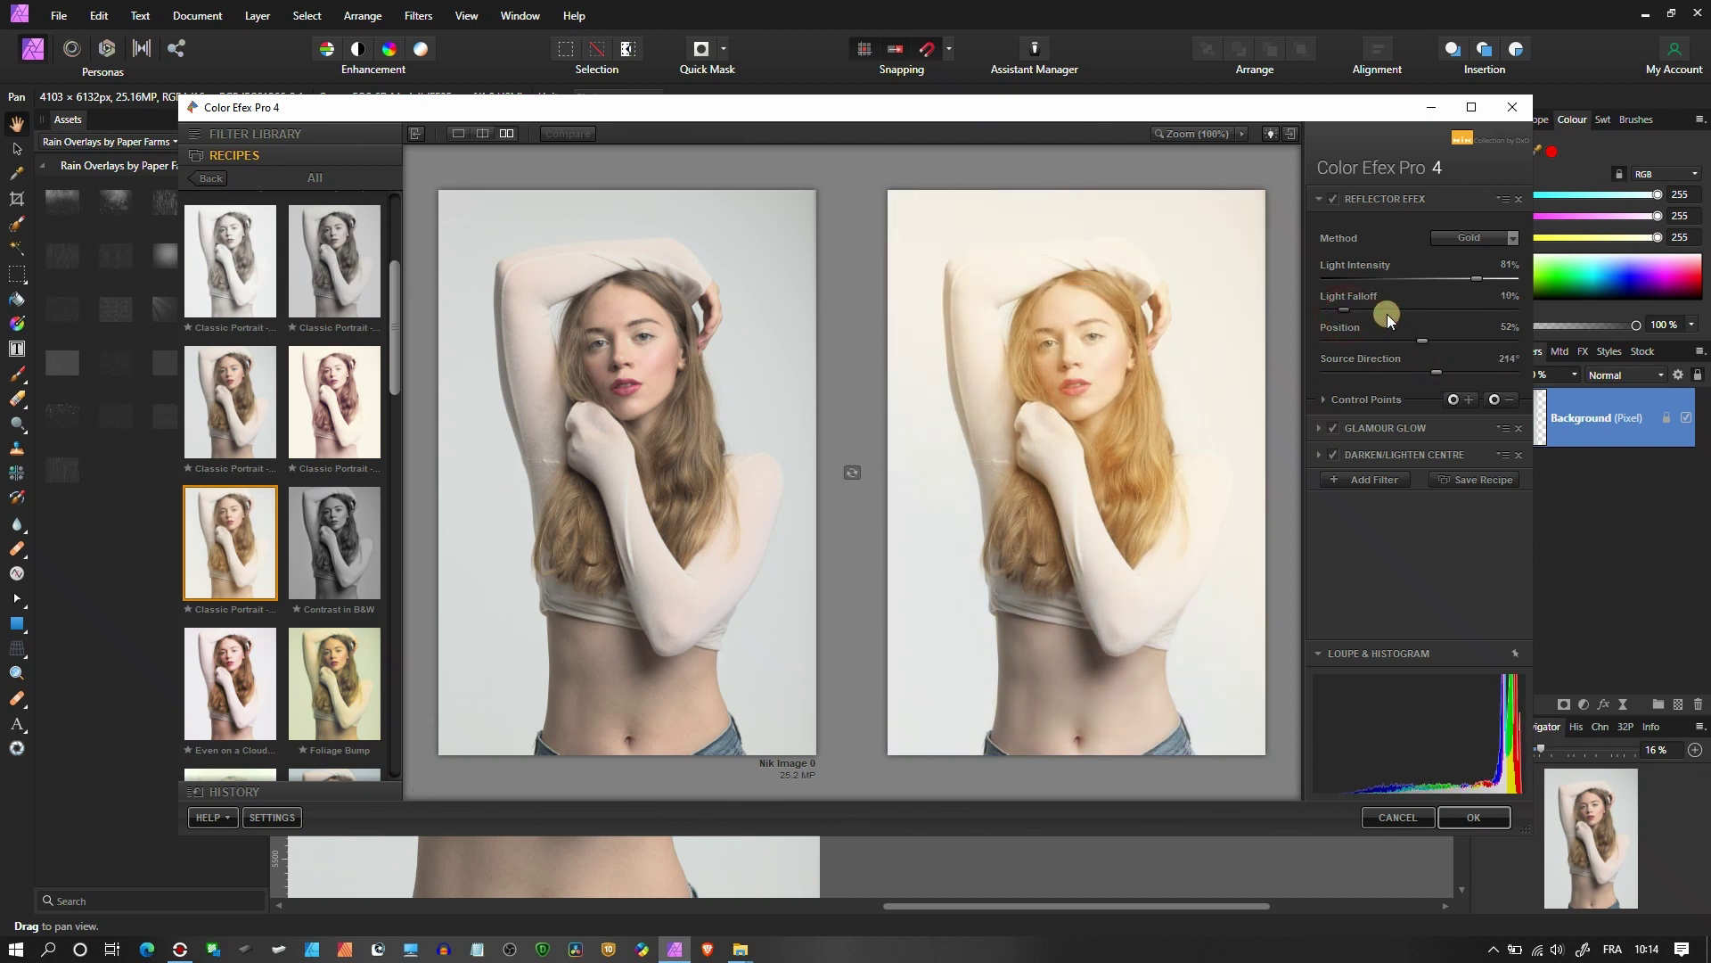
pyautogui.moveTo(1417, 312); pyautogui.dragTo(1515, 316)
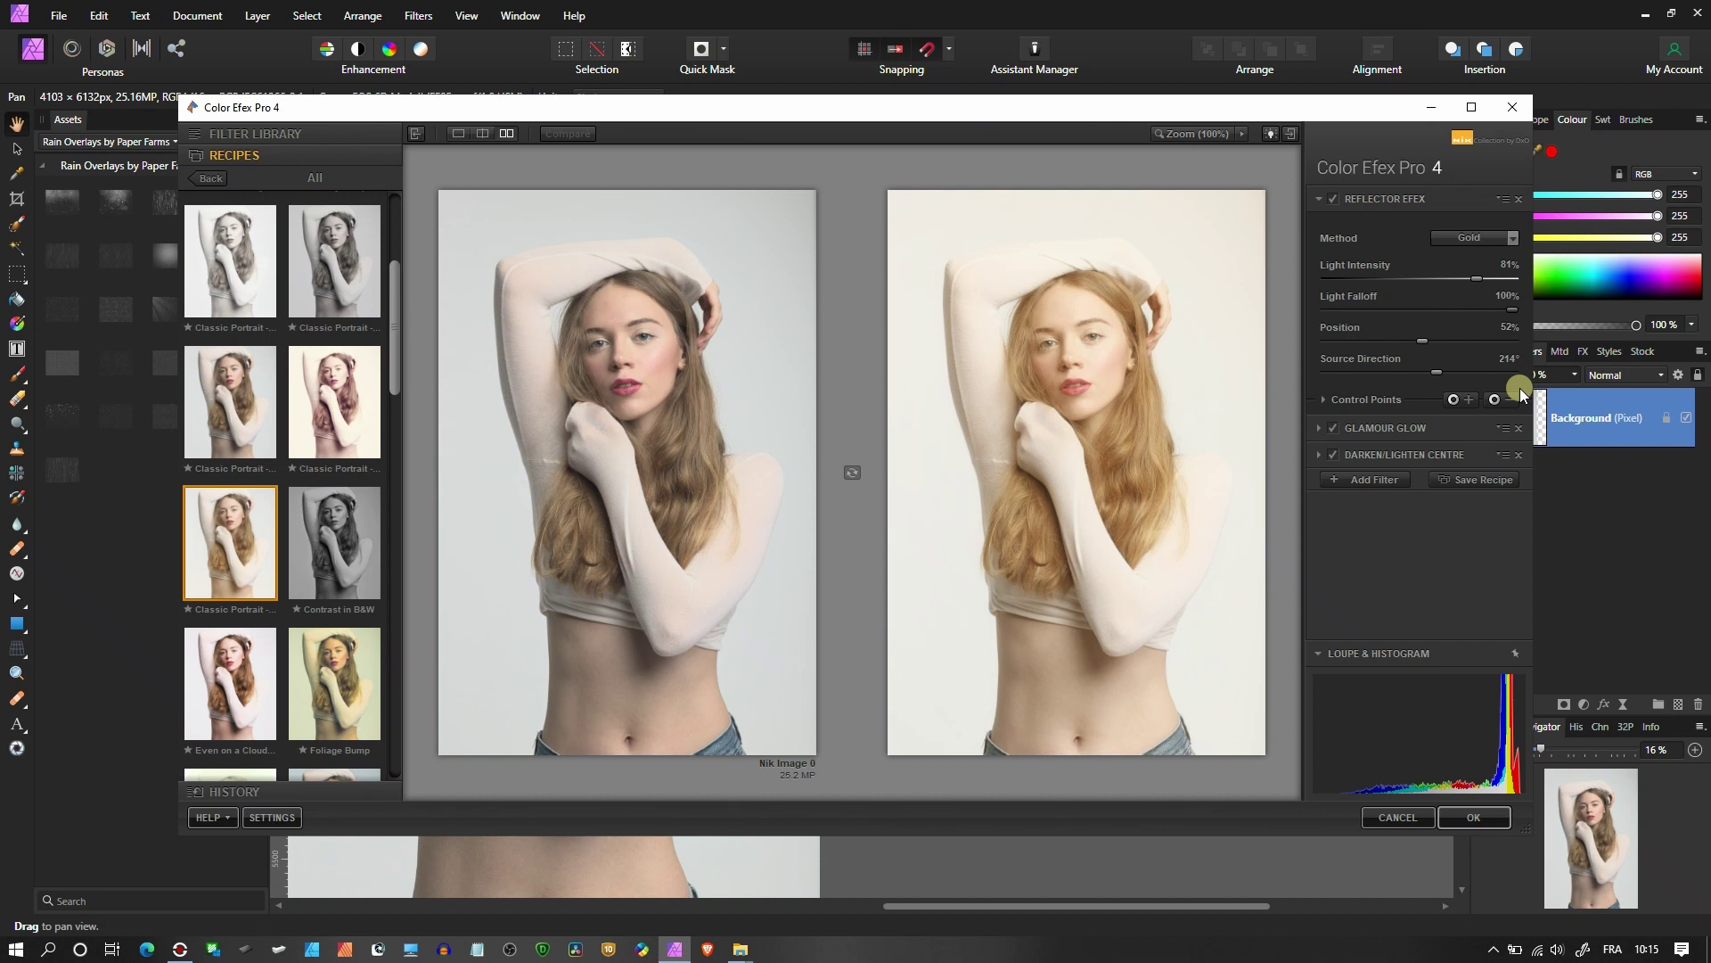
# - Place and enlarge a control point on the face, then delete it, leaving the reflector over the whole portrait
pyautogui.click(1073, 381)
pyautogui.click(1468, 401)
pyautogui.click(1083, 345)
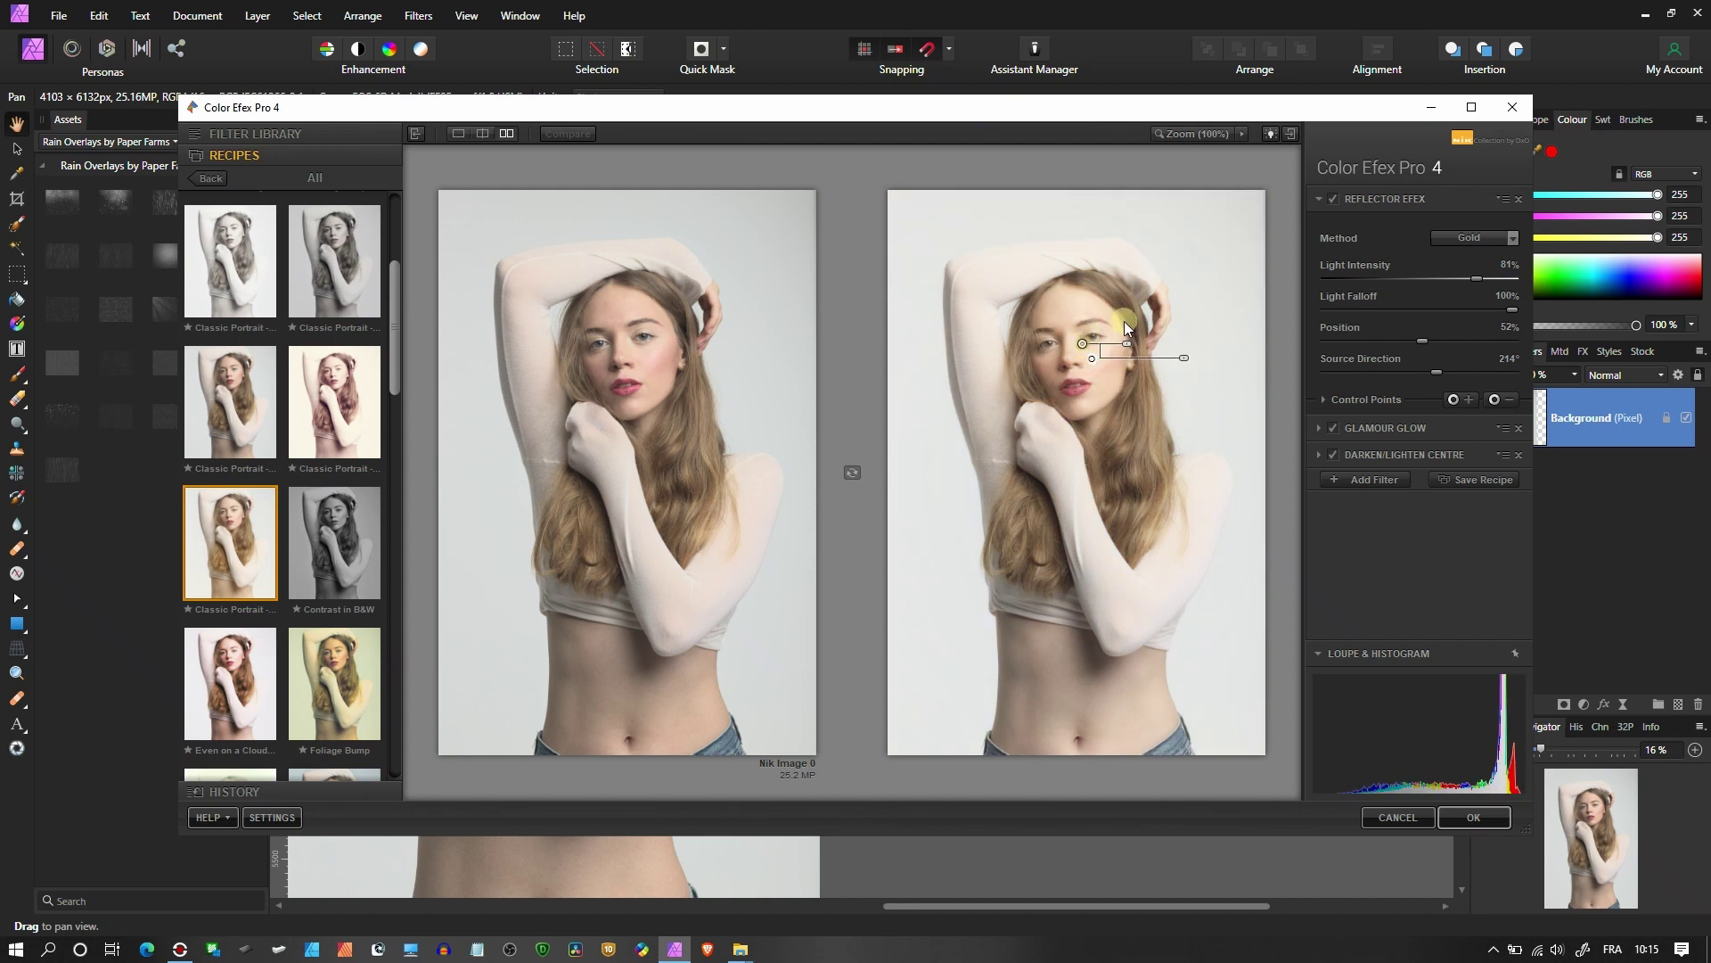
pyautogui.moveTo(1126, 349); pyautogui.dragTo(1192, 356)
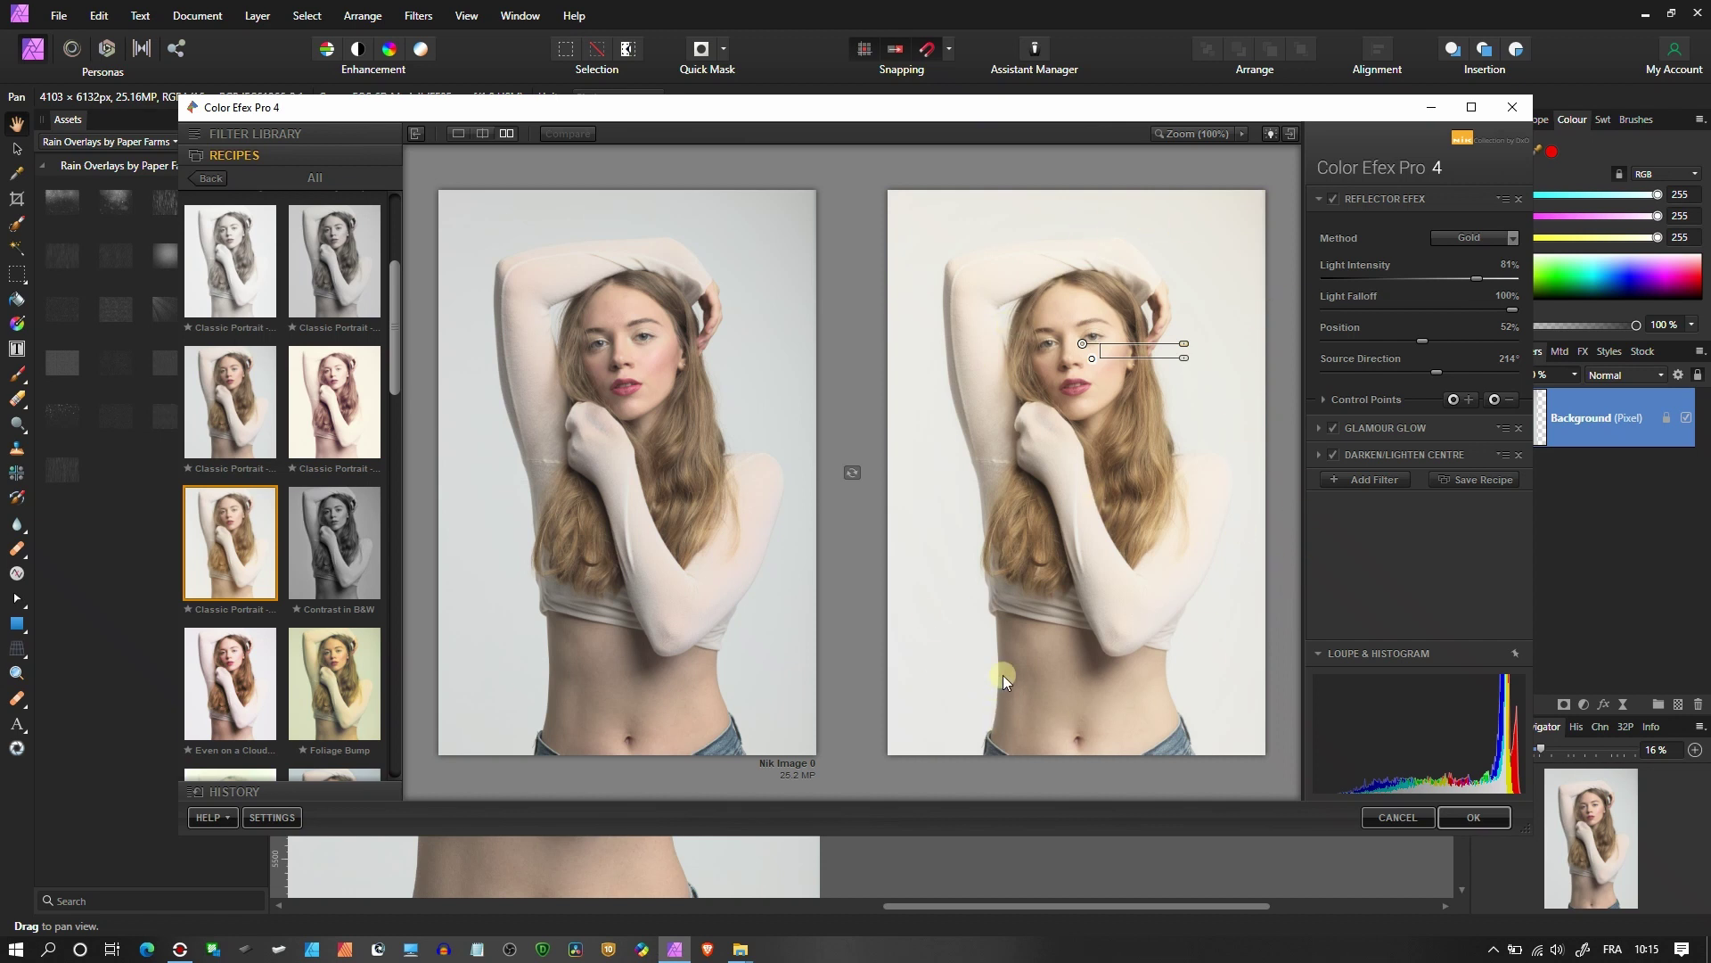
pyautogui.click(1345, 398)
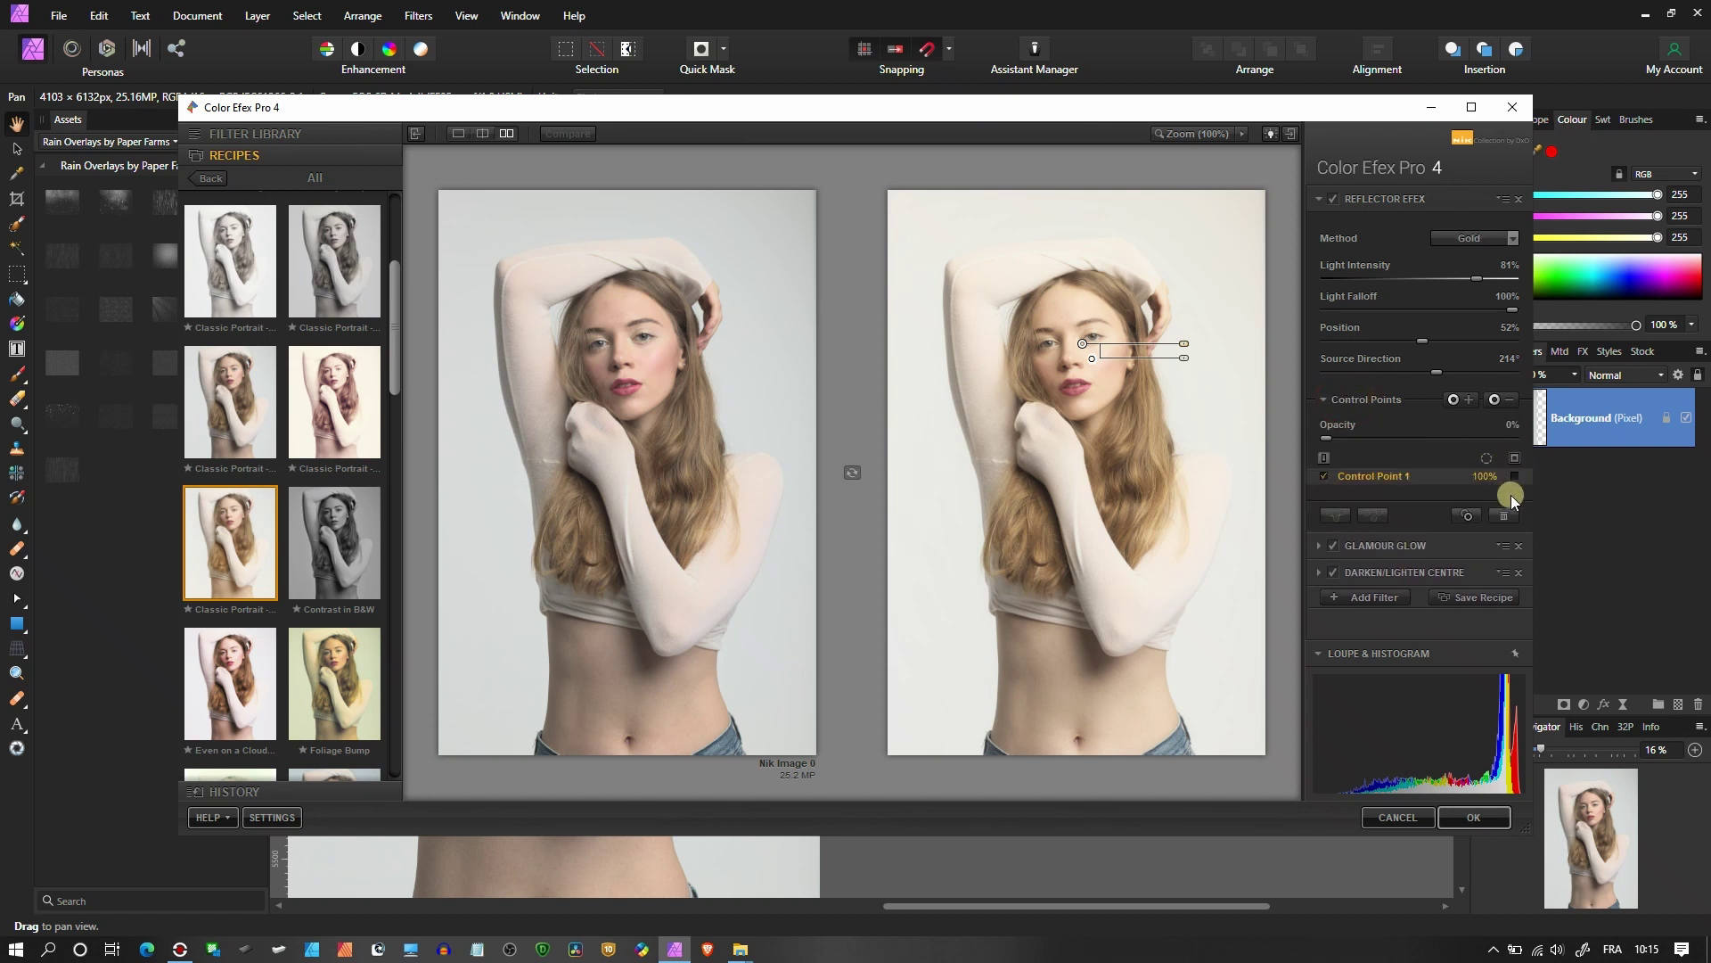
pyautogui.click(1511, 511)
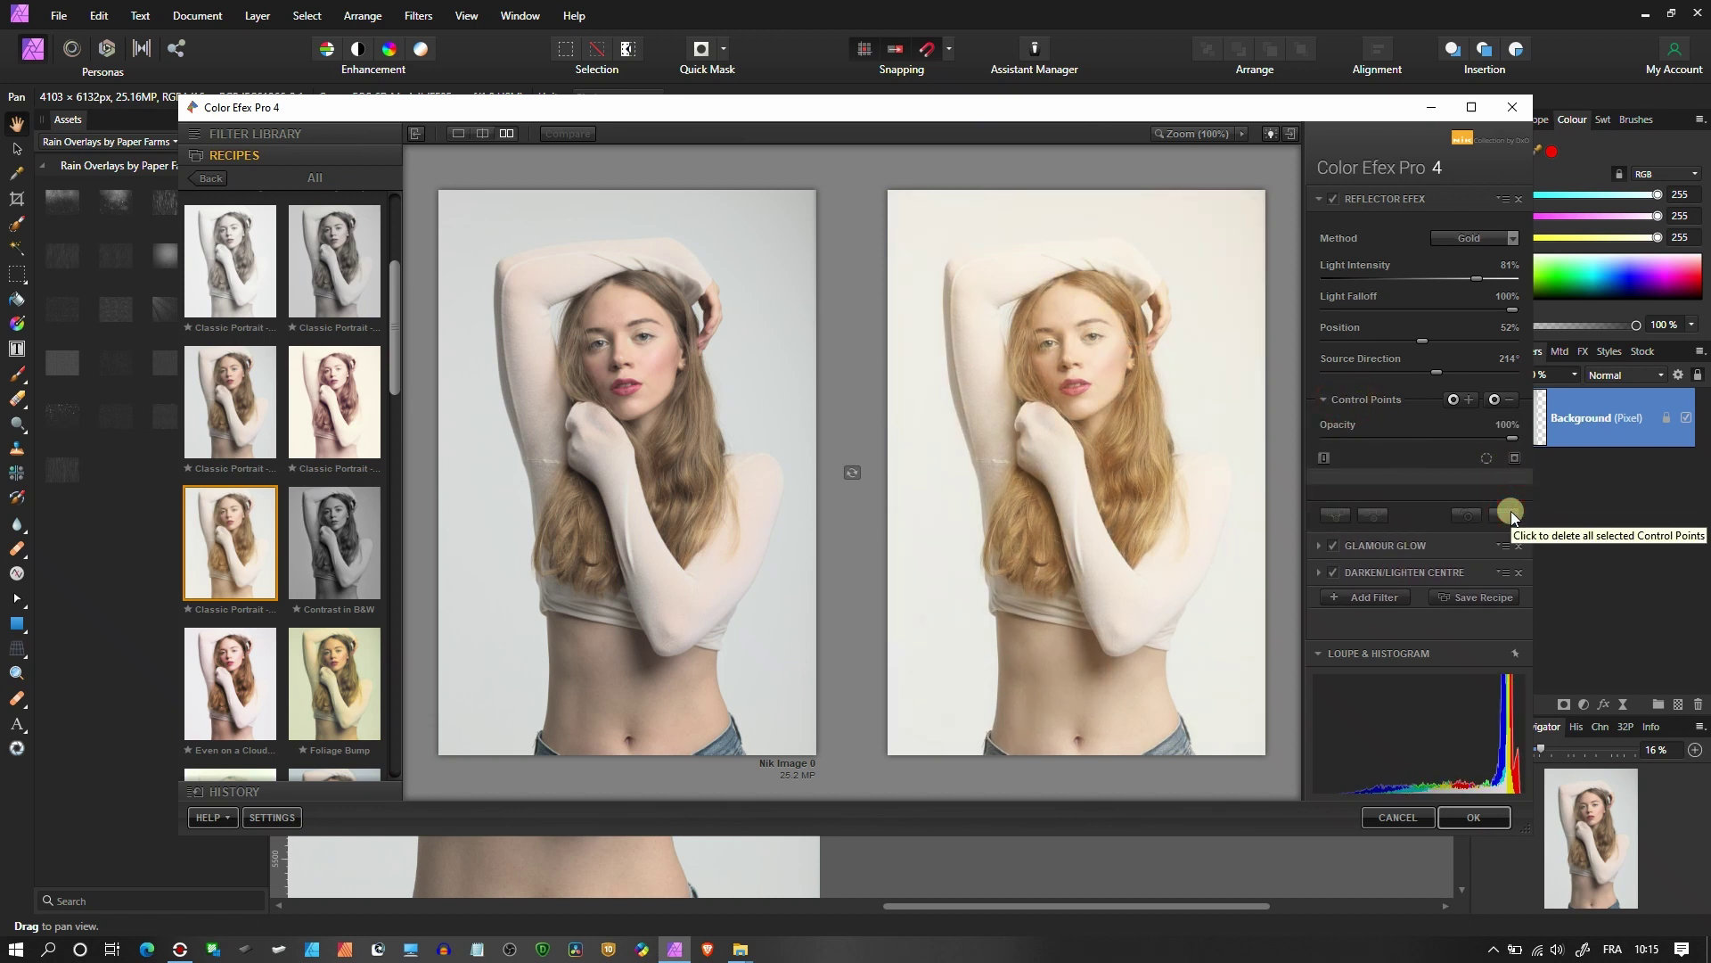
# - In Glamour Glow, set Glow to 64% and return Shadows to 0% after trying 100%
pyautogui.click(1399, 549)
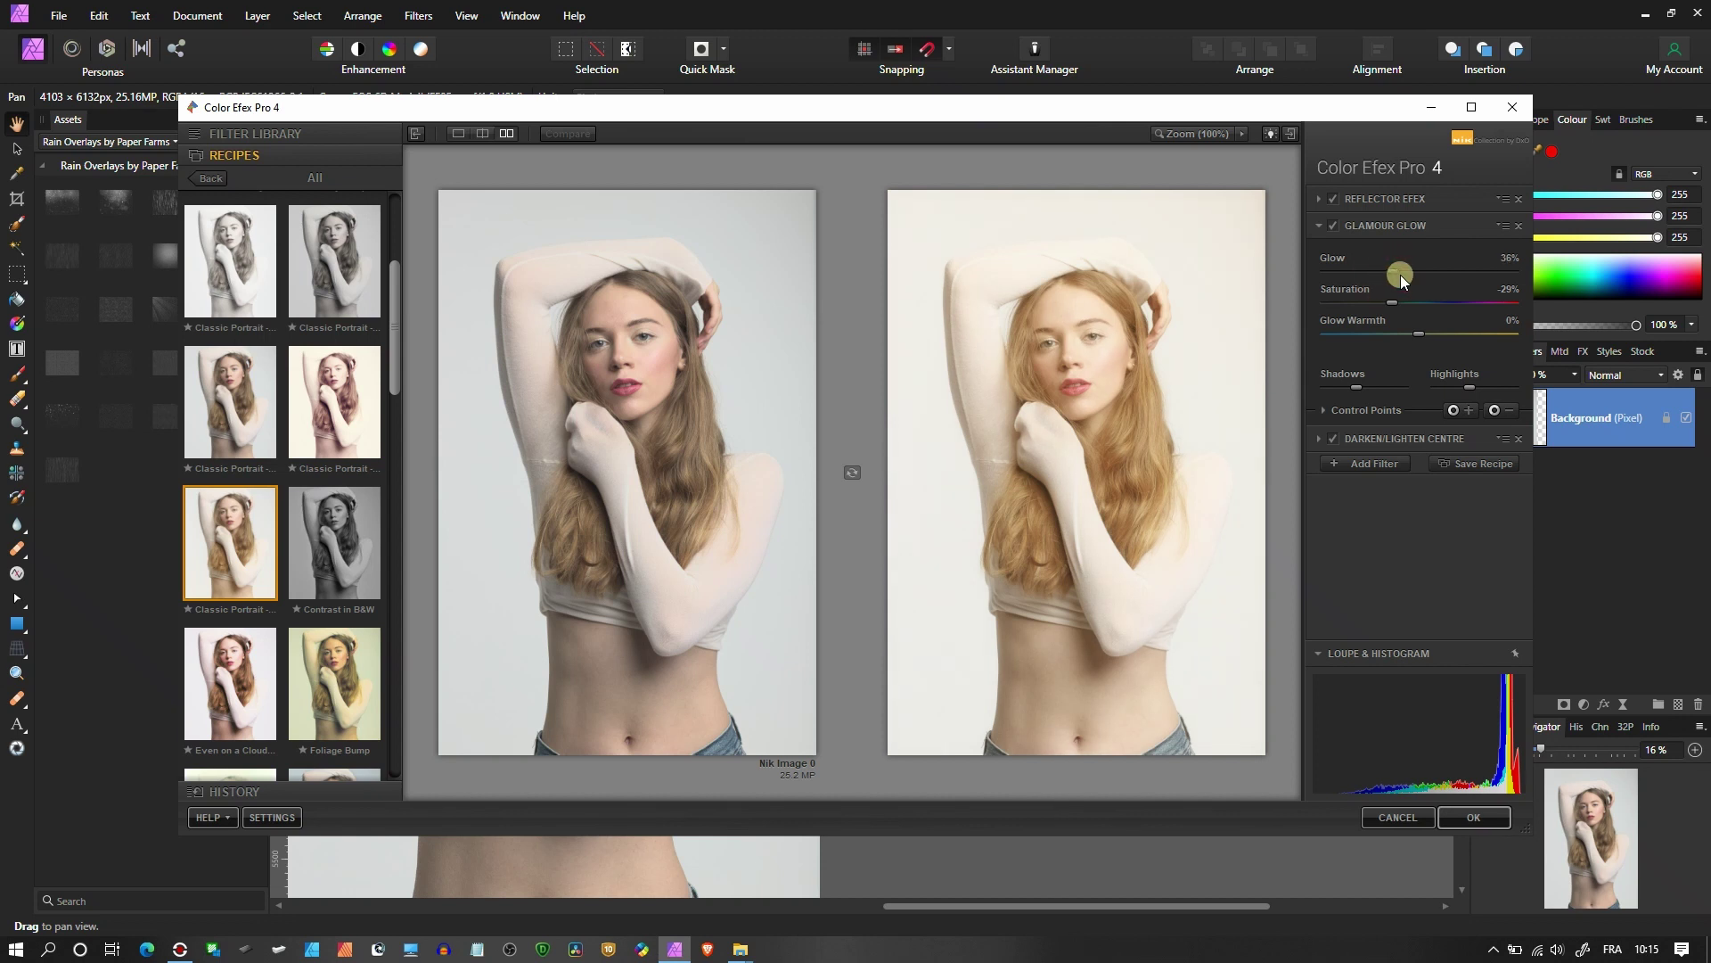
pyautogui.moveTo(1402, 275); pyautogui.dragTo(1451, 273)
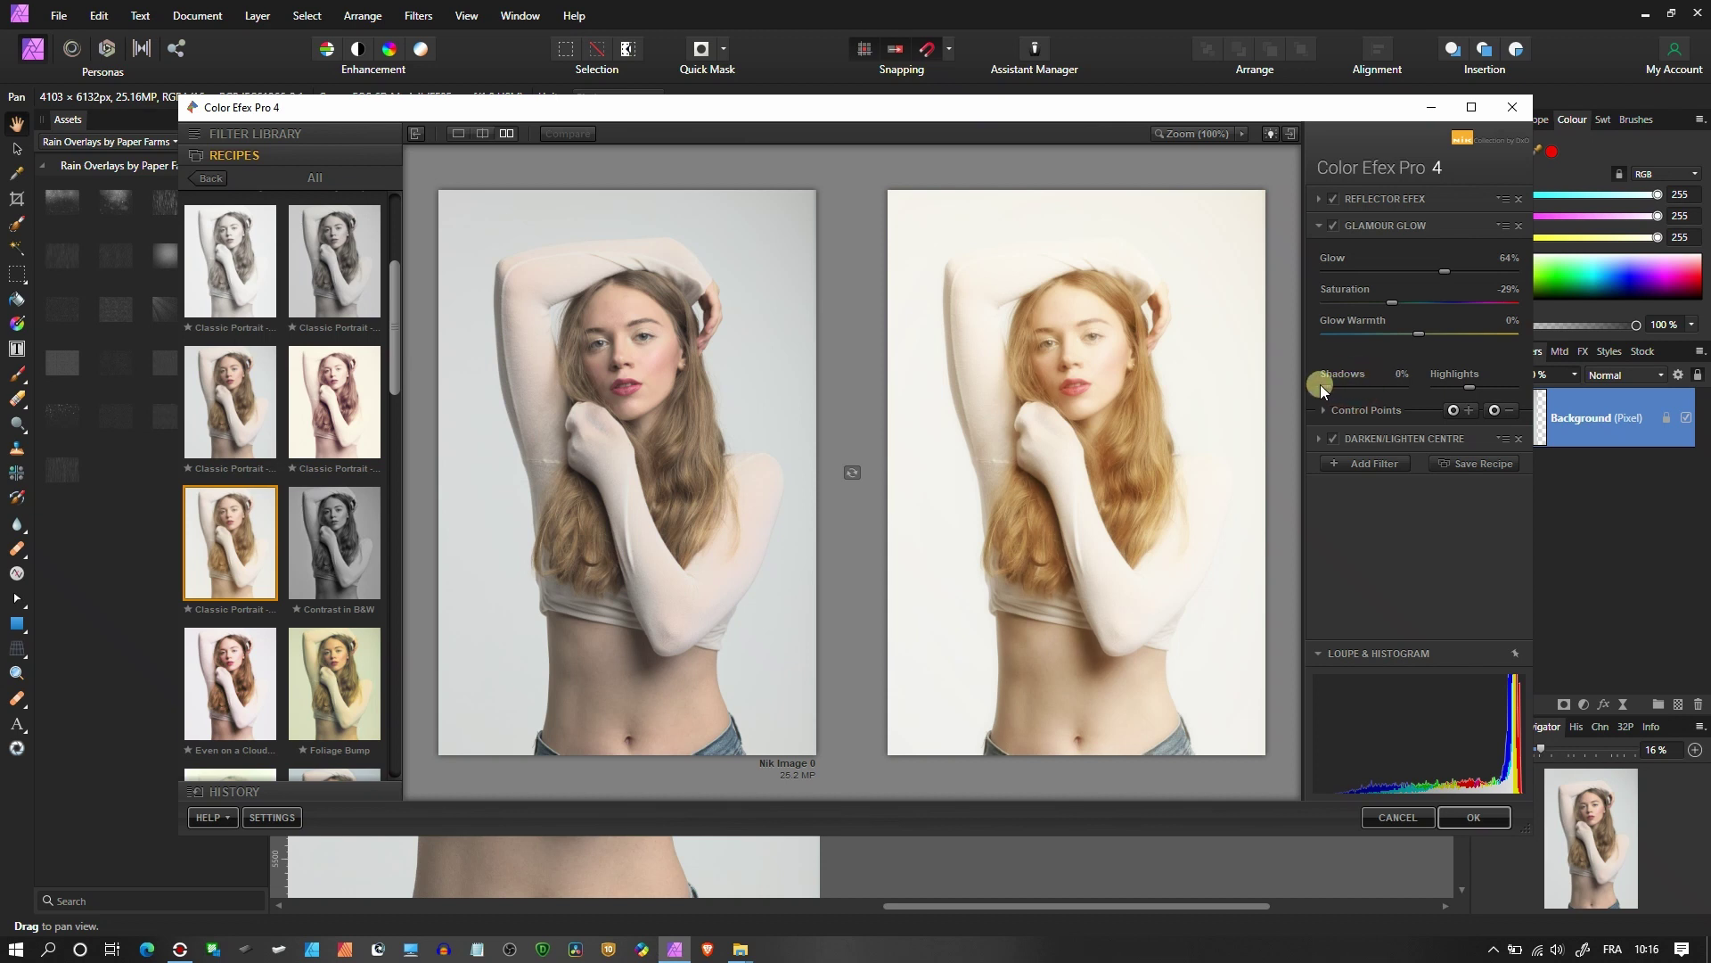
pyautogui.moveTo(1362, 390); pyautogui.dragTo(1444, 390)
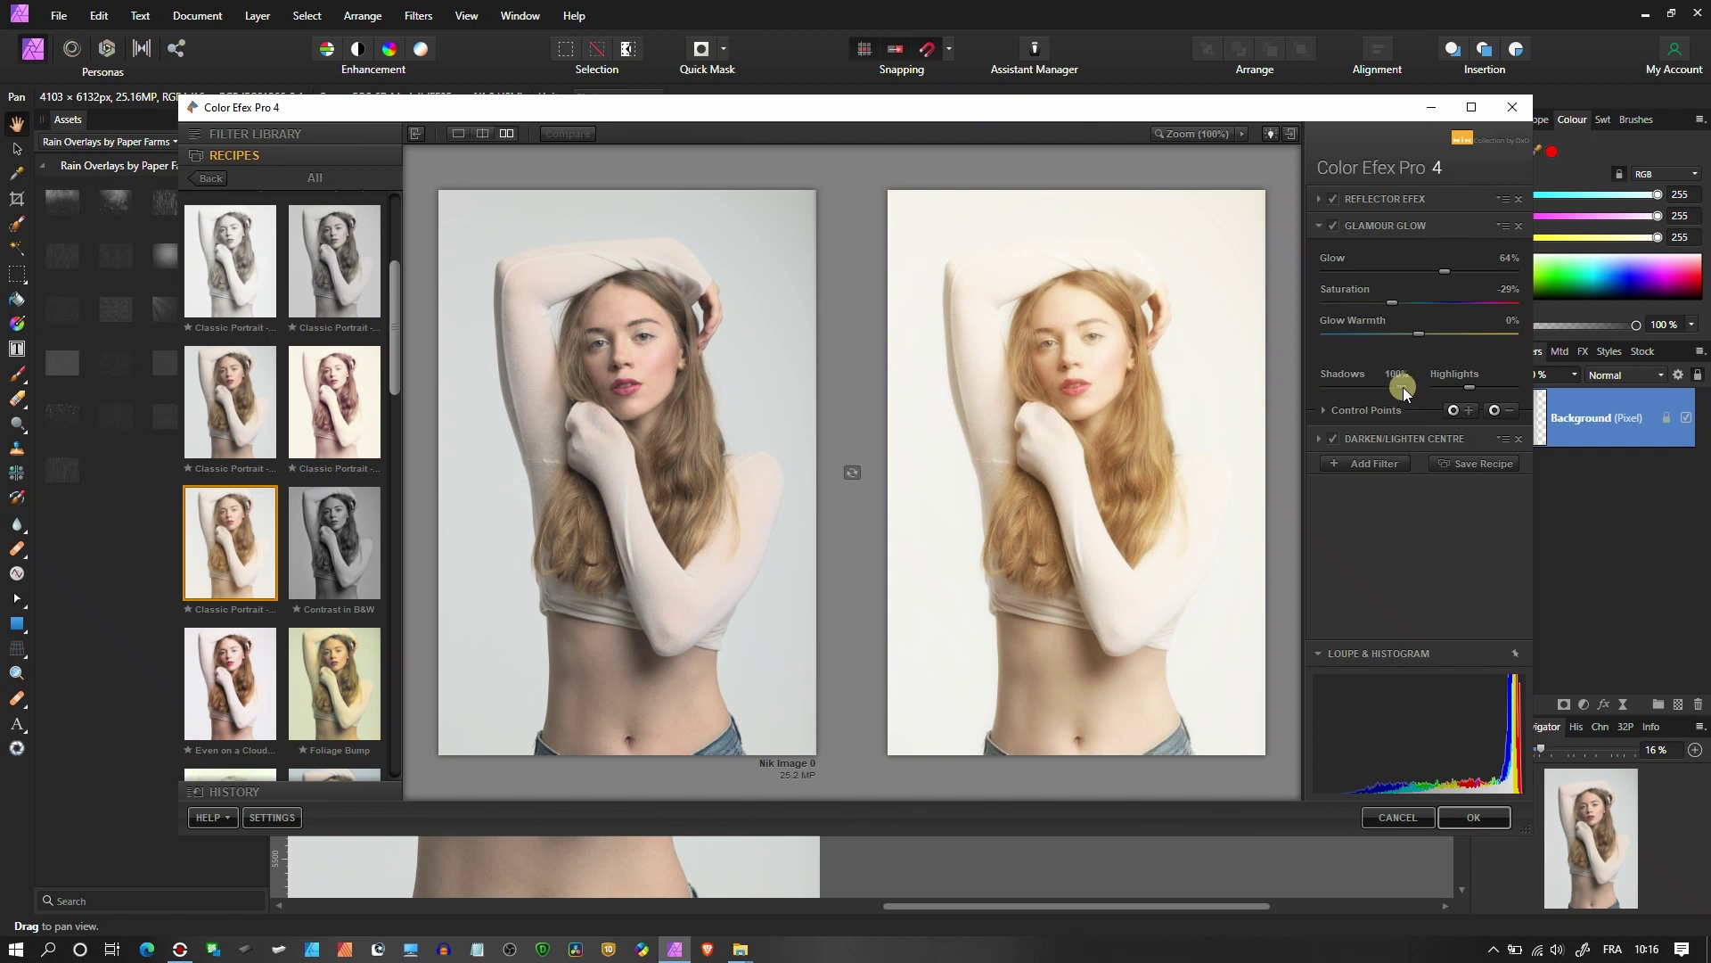
pyautogui.moveTo(1353, 397); pyautogui.dragTo(1319, 396)
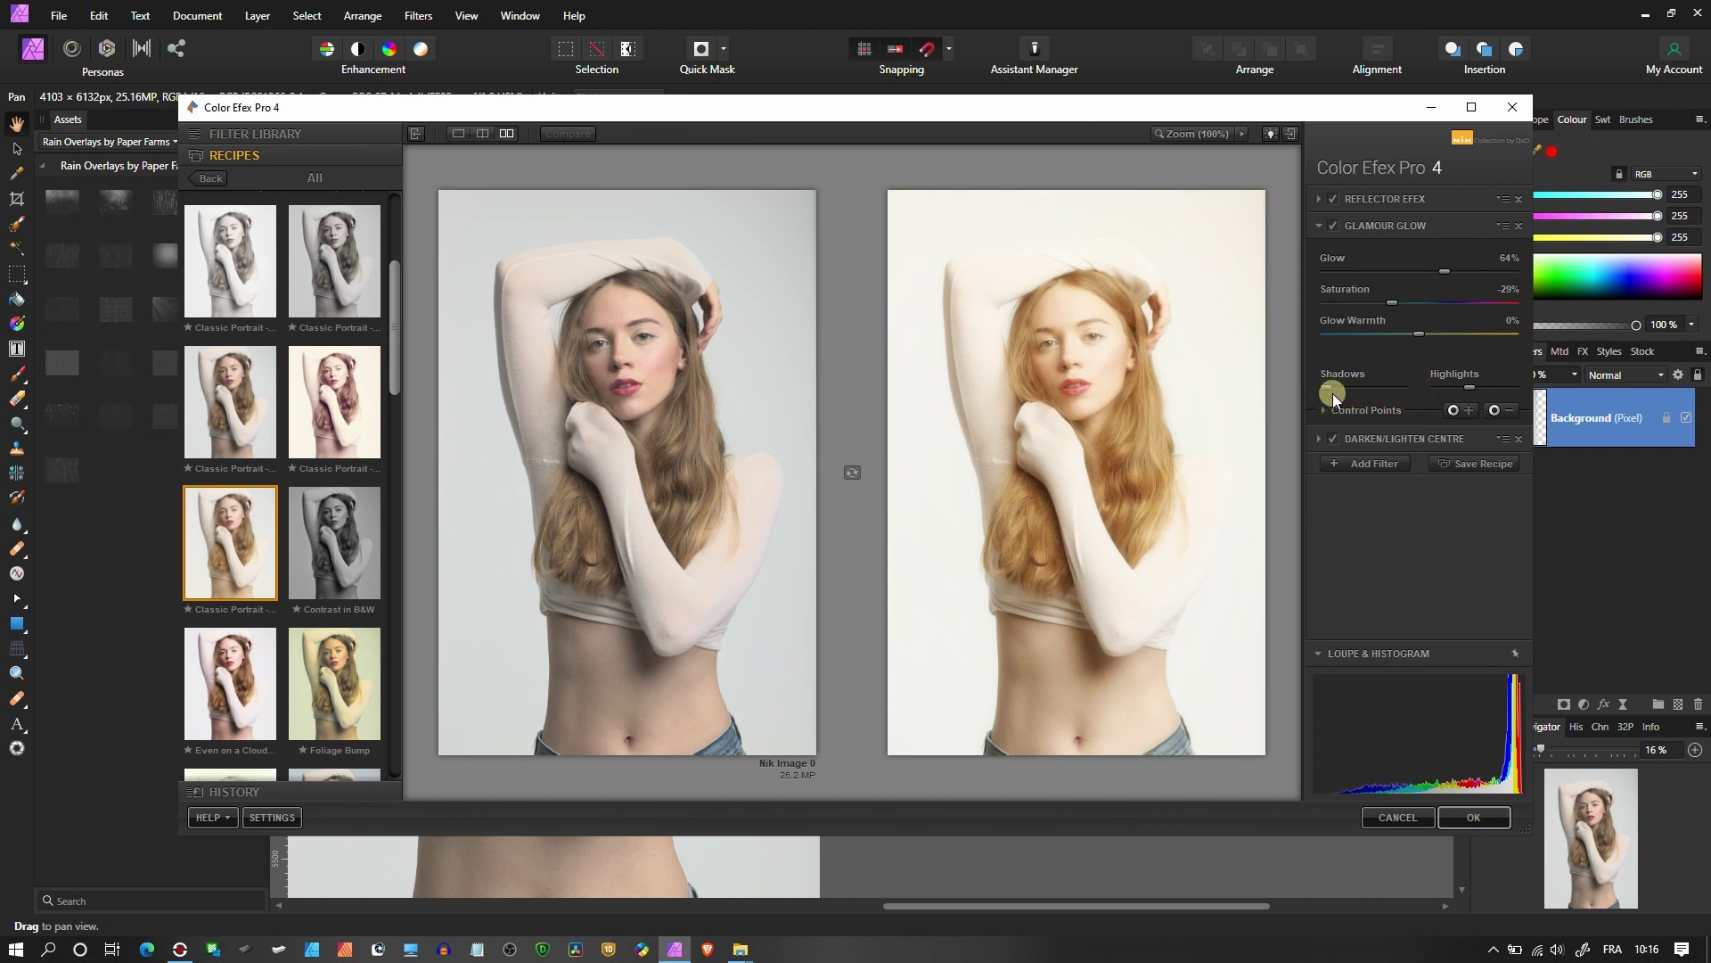
# - In Darken/Lighten Centre, set Centre Luminosity 44%, Border Luminosity -84% and Centre Size 58%
pyautogui.click(1398, 438)
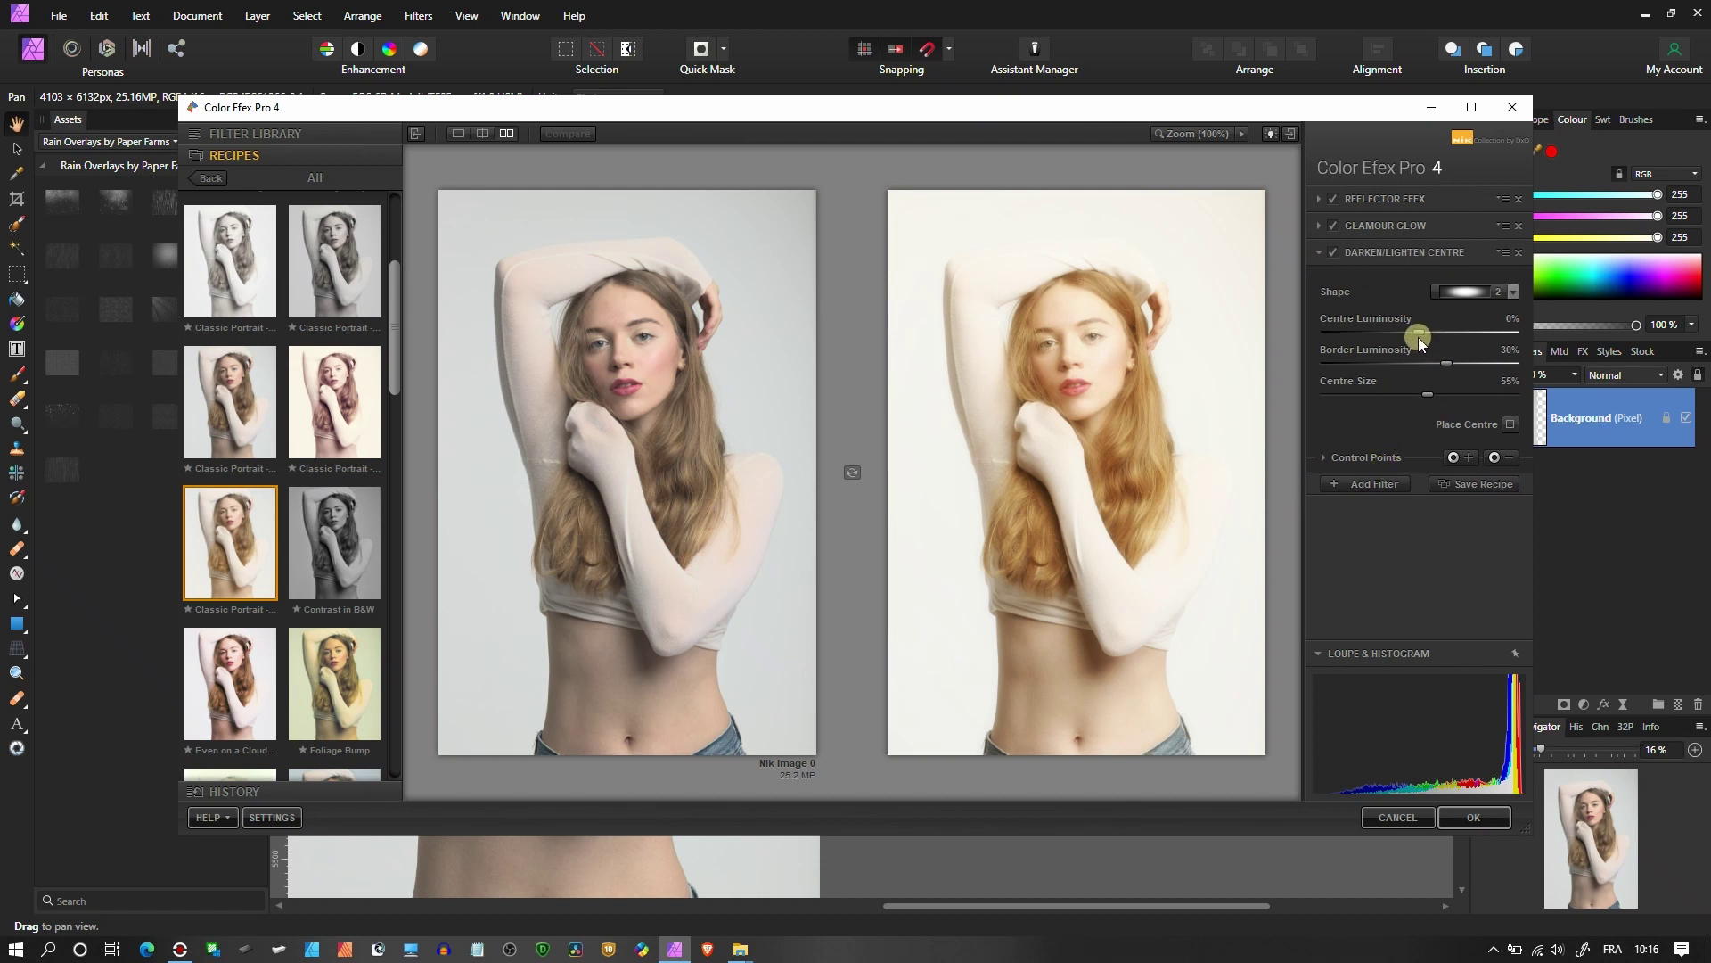
pyautogui.moveTo(1419, 337); pyautogui.dragTo(1461, 339)
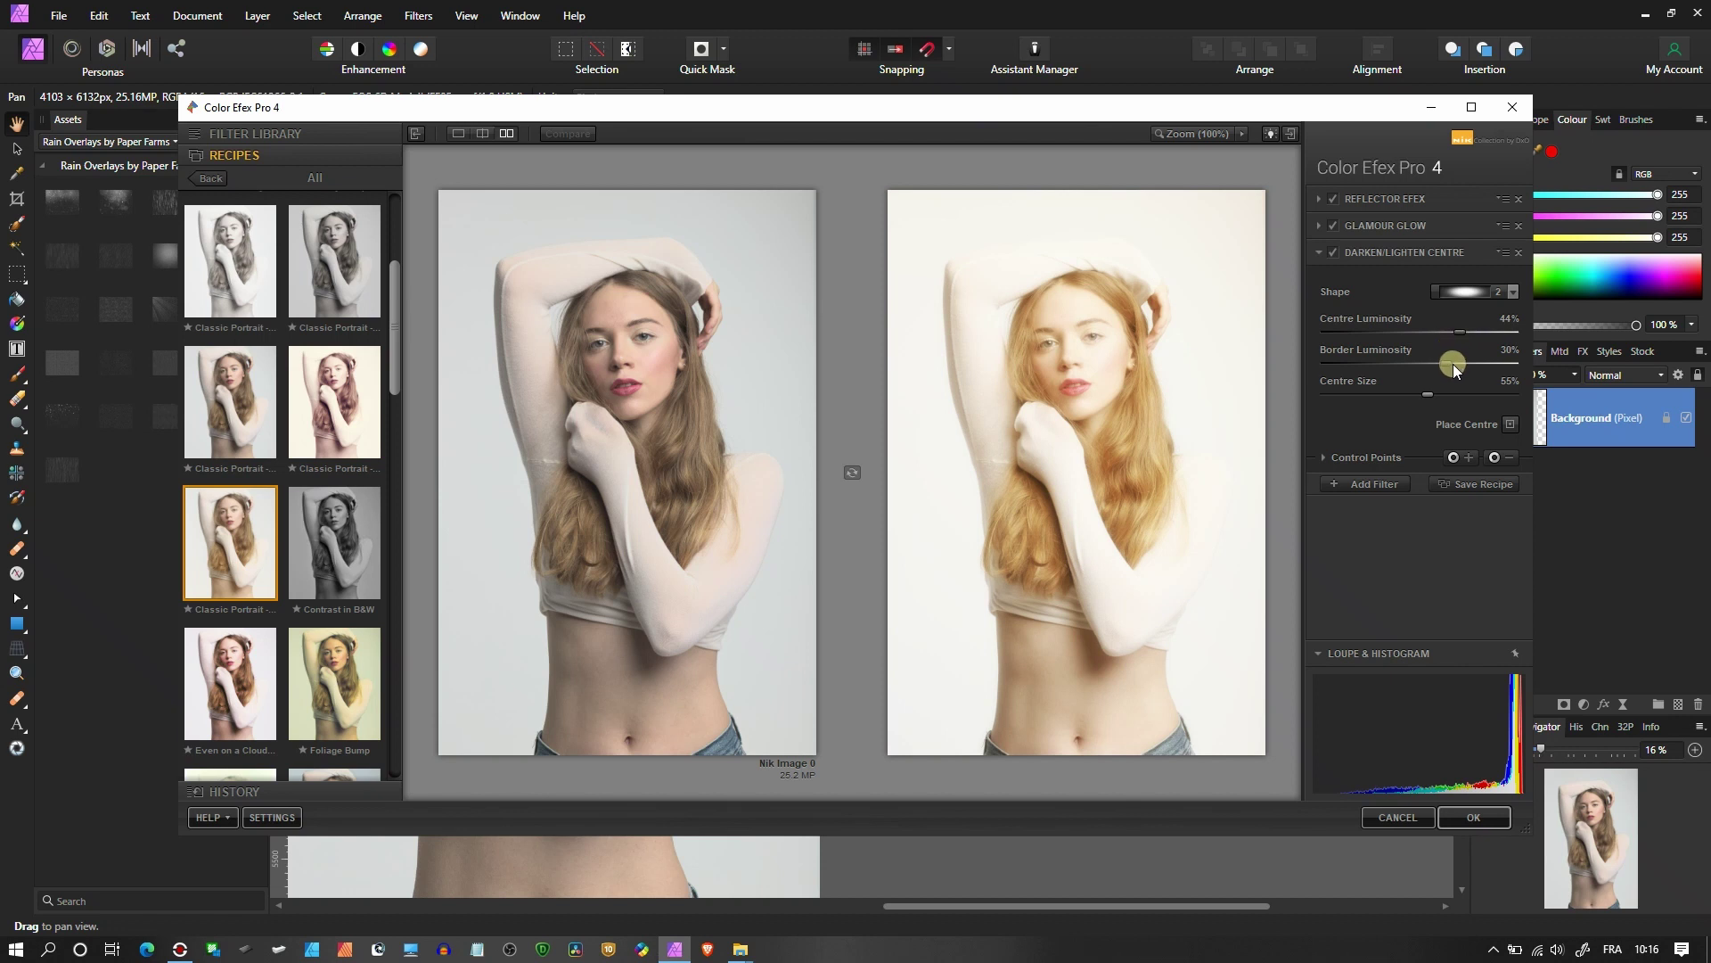
pyautogui.moveTo(1446, 364); pyautogui.dragTo(1341, 376)
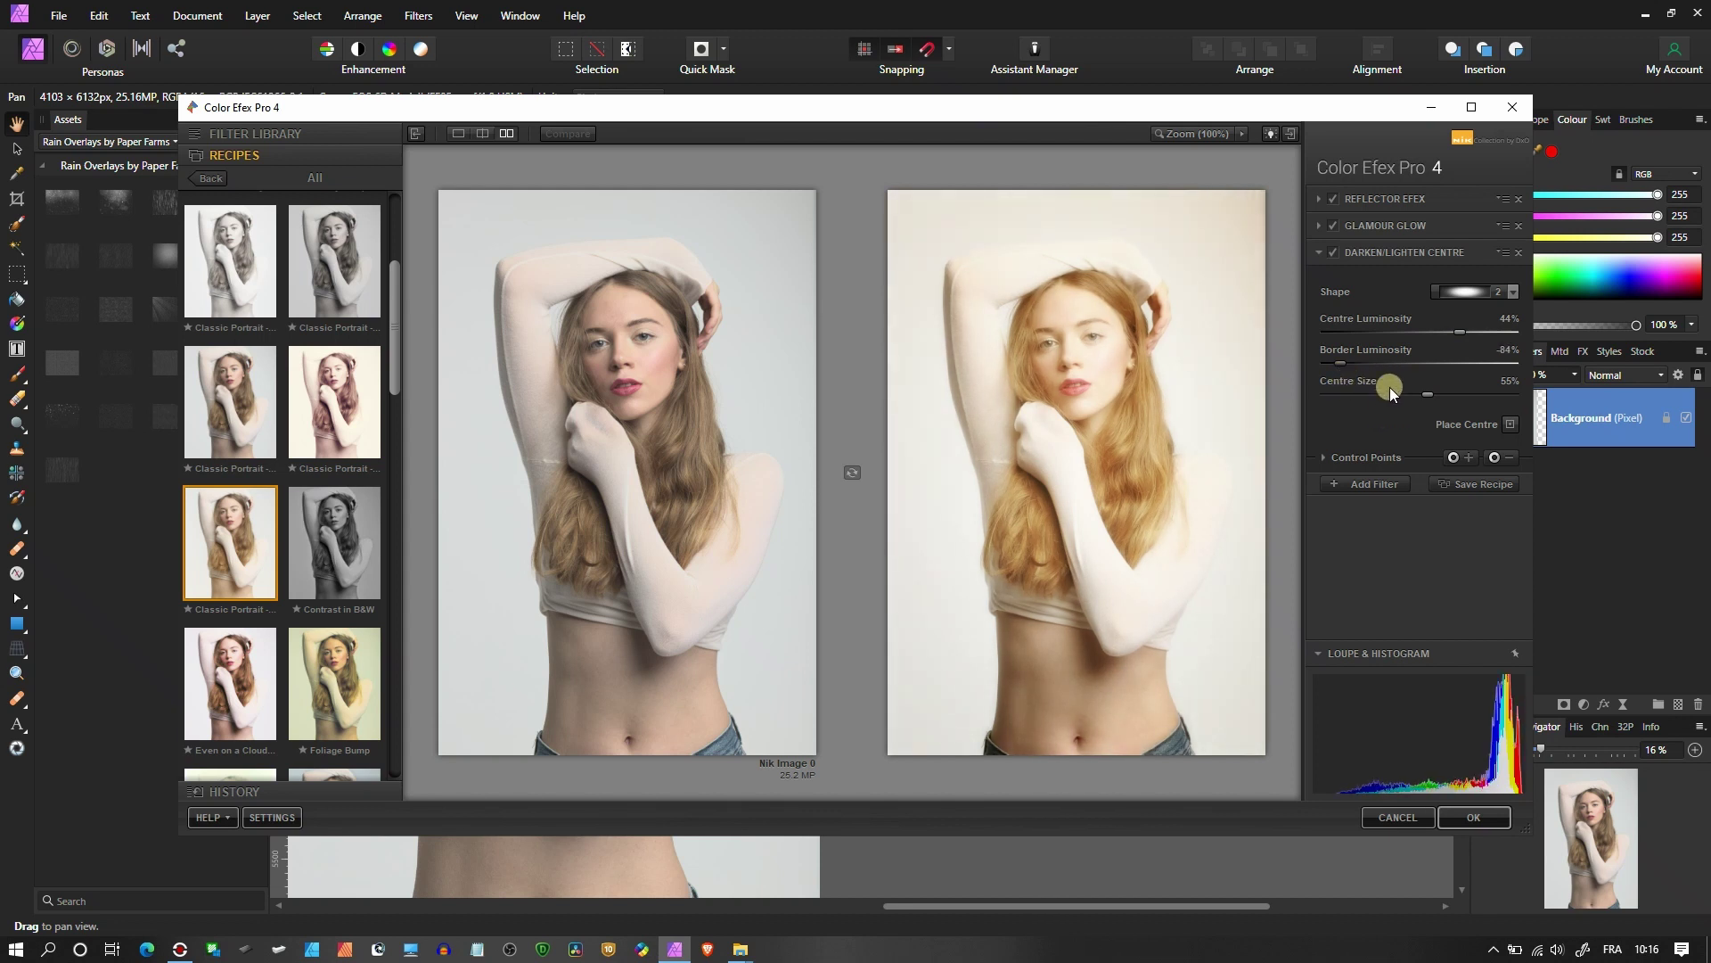
pyautogui.moveTo(1468, 393); pyautogui.dragTo(1433, 390)
# - Apply the Color Efex result to the blonde portrait, then switch to the leather-jacket portrait
pyautogui.click(1495, 816)
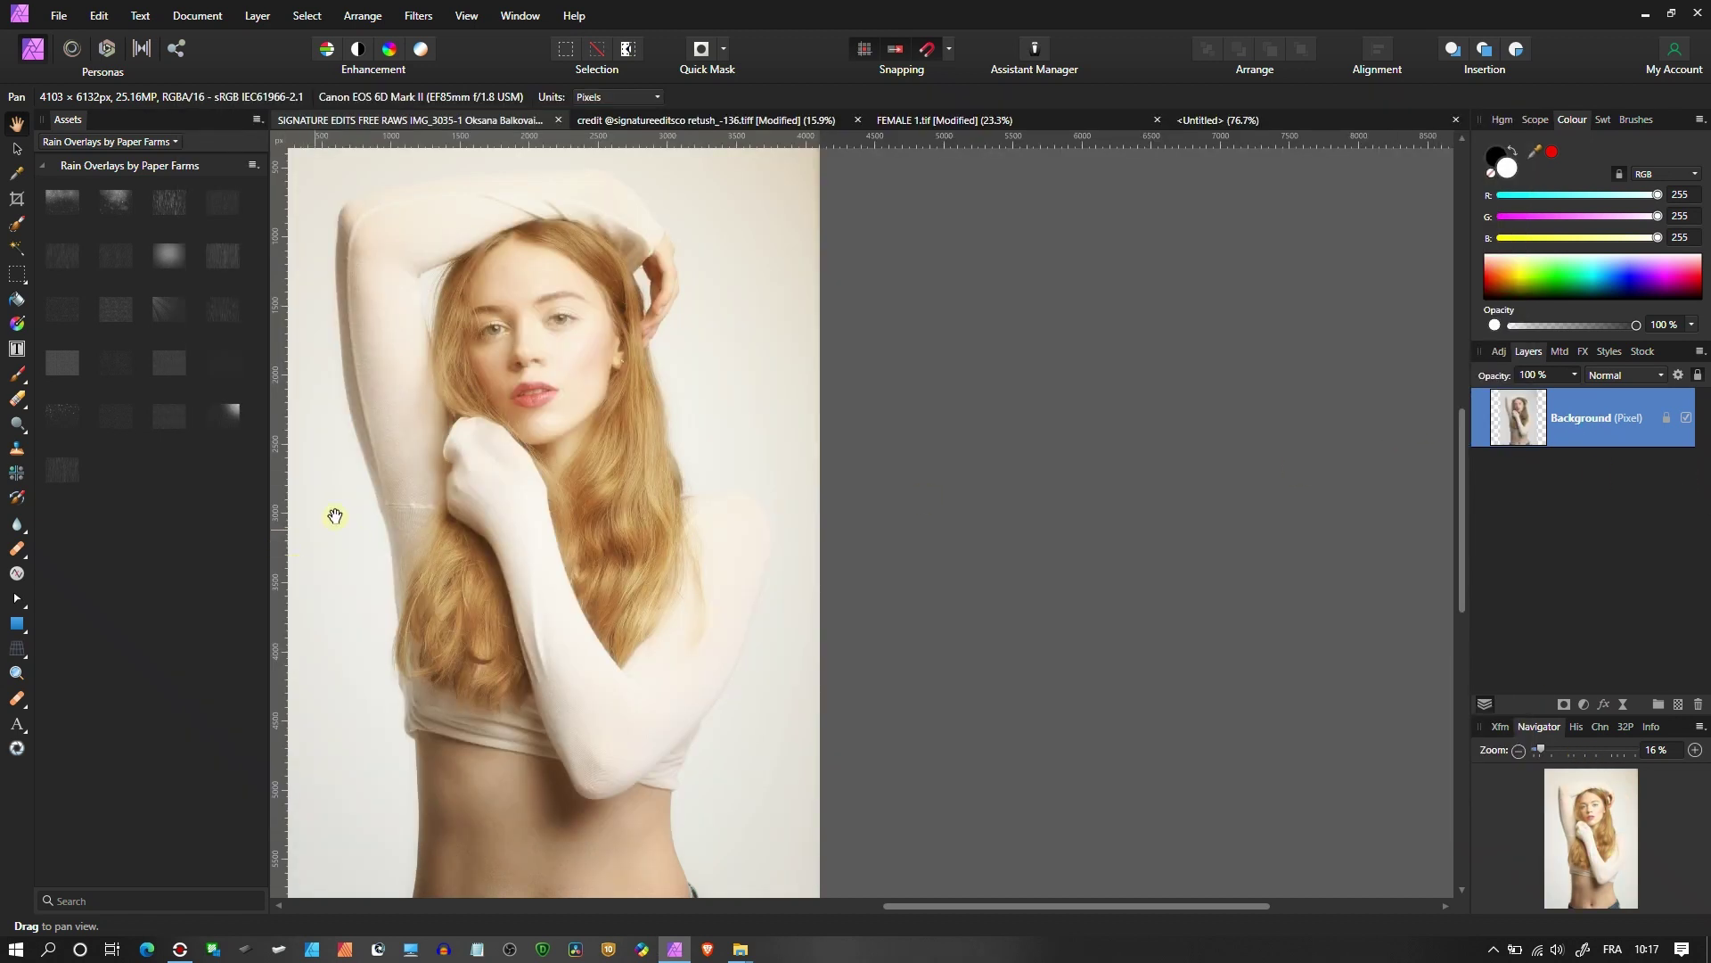
pyautogui.moveTo(364, 505); pyautogui.dragTo(808, 514)
pyautogui.click(1604, 415)
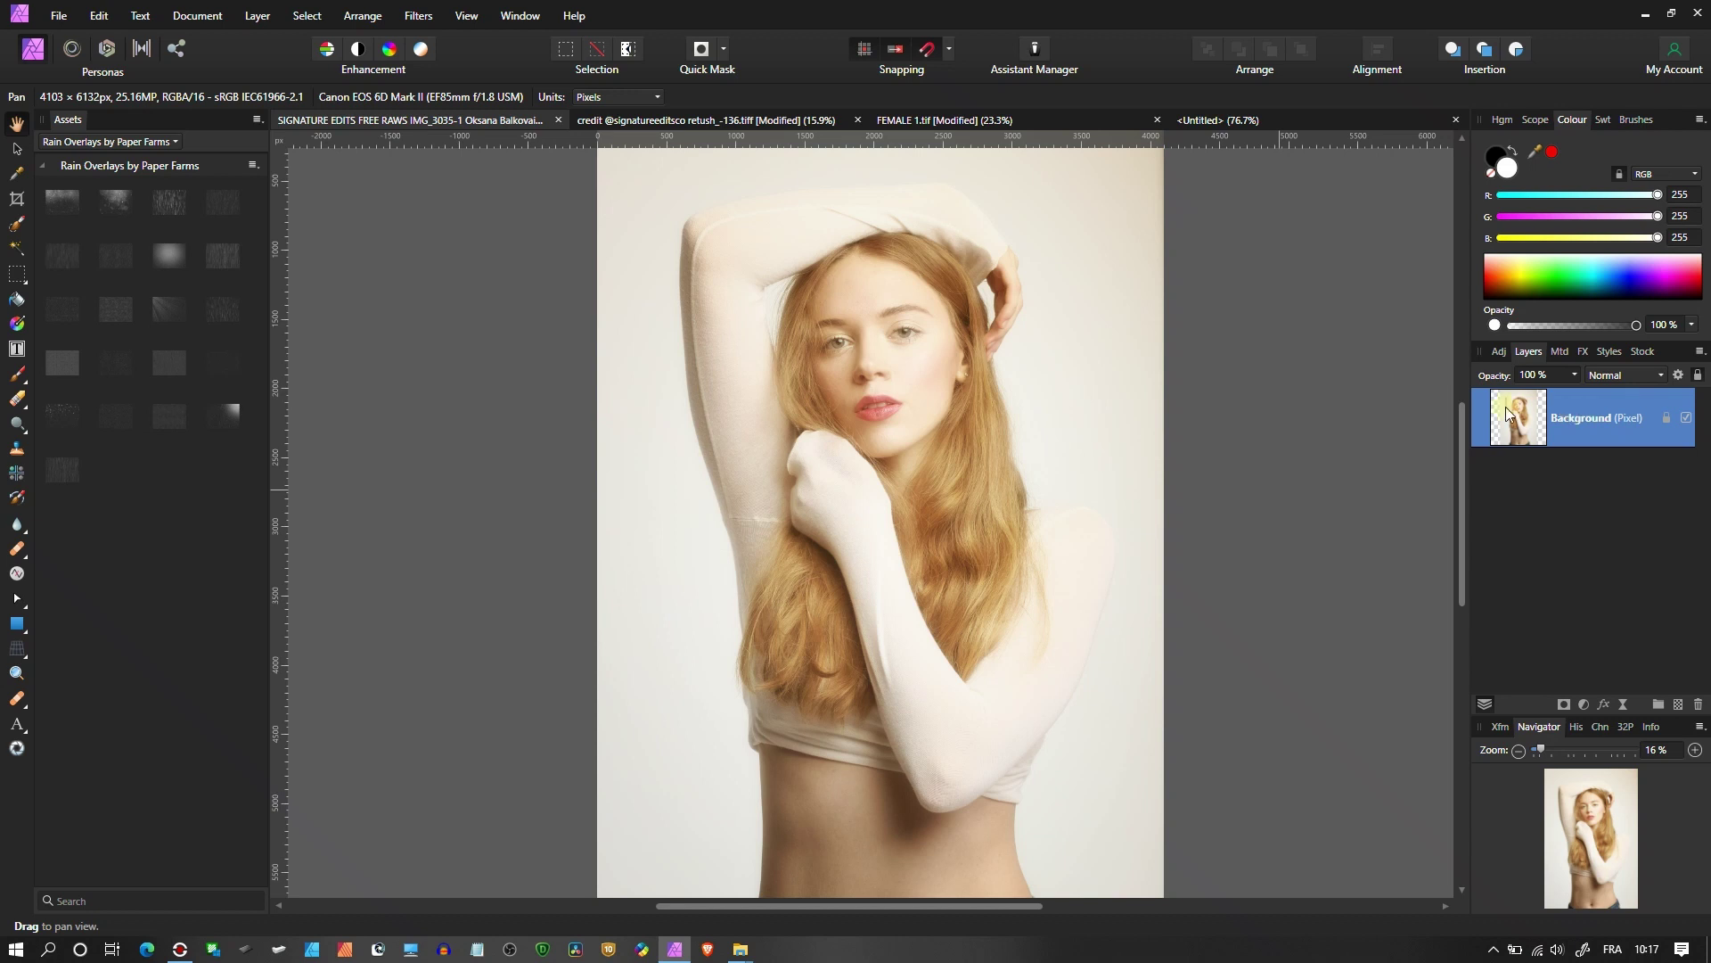
pyautogui.click(664, 122)
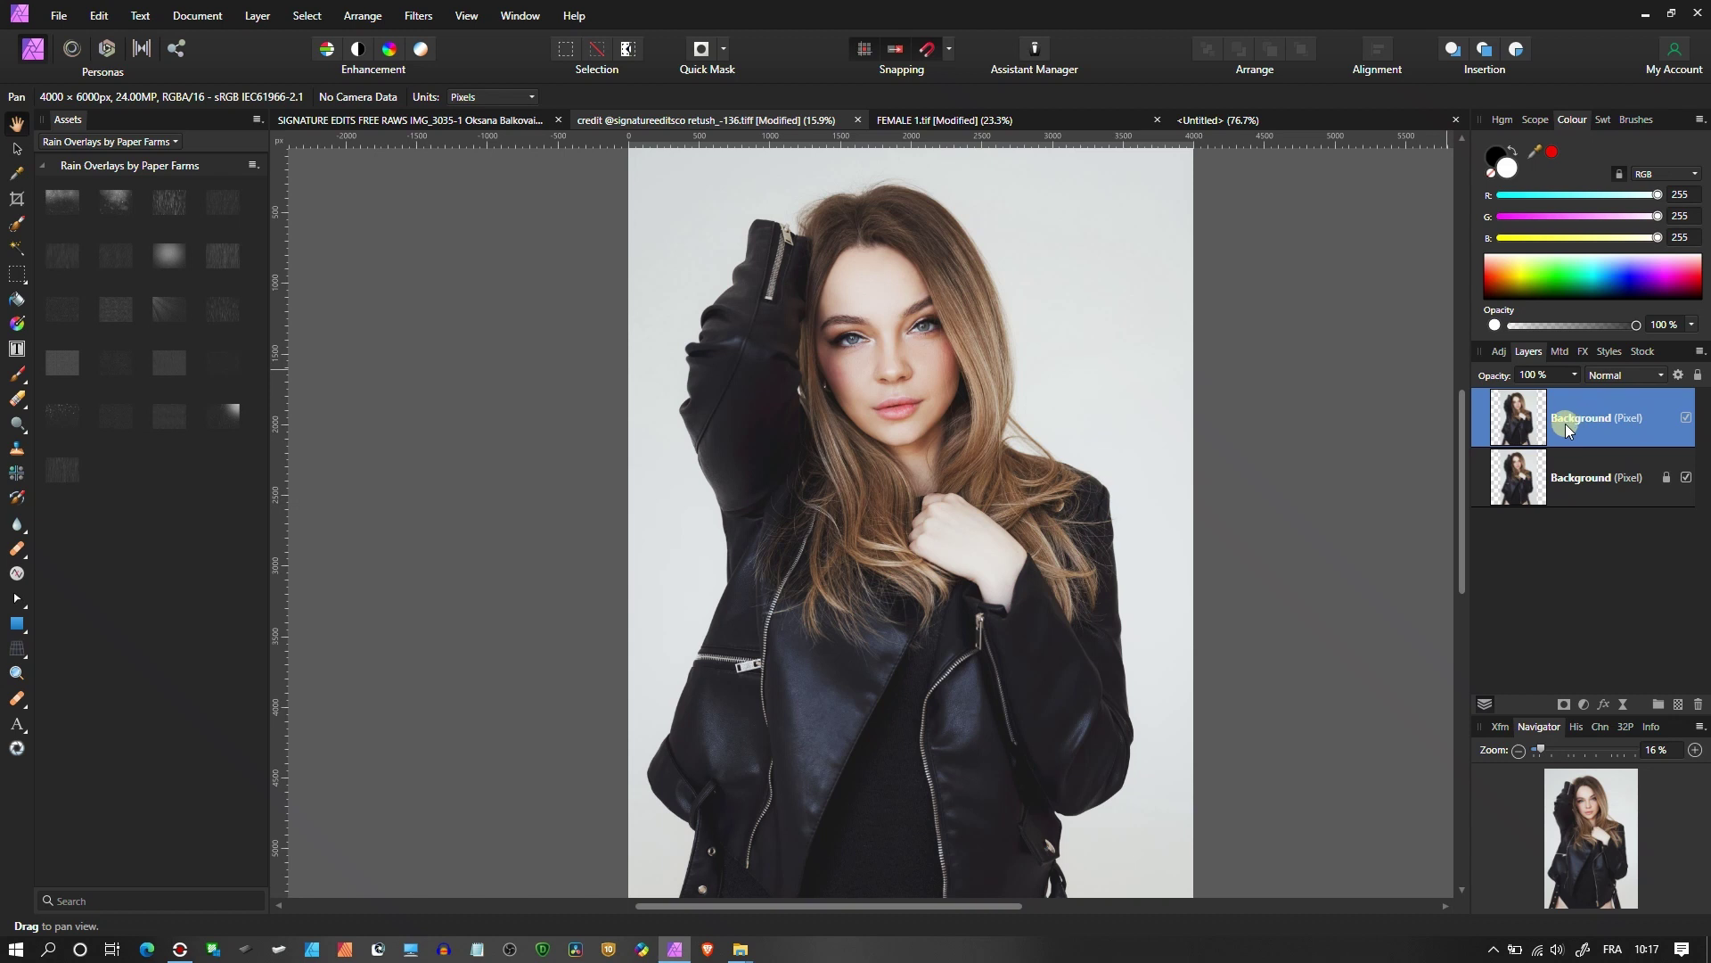
pyautogui.click(421, 23)
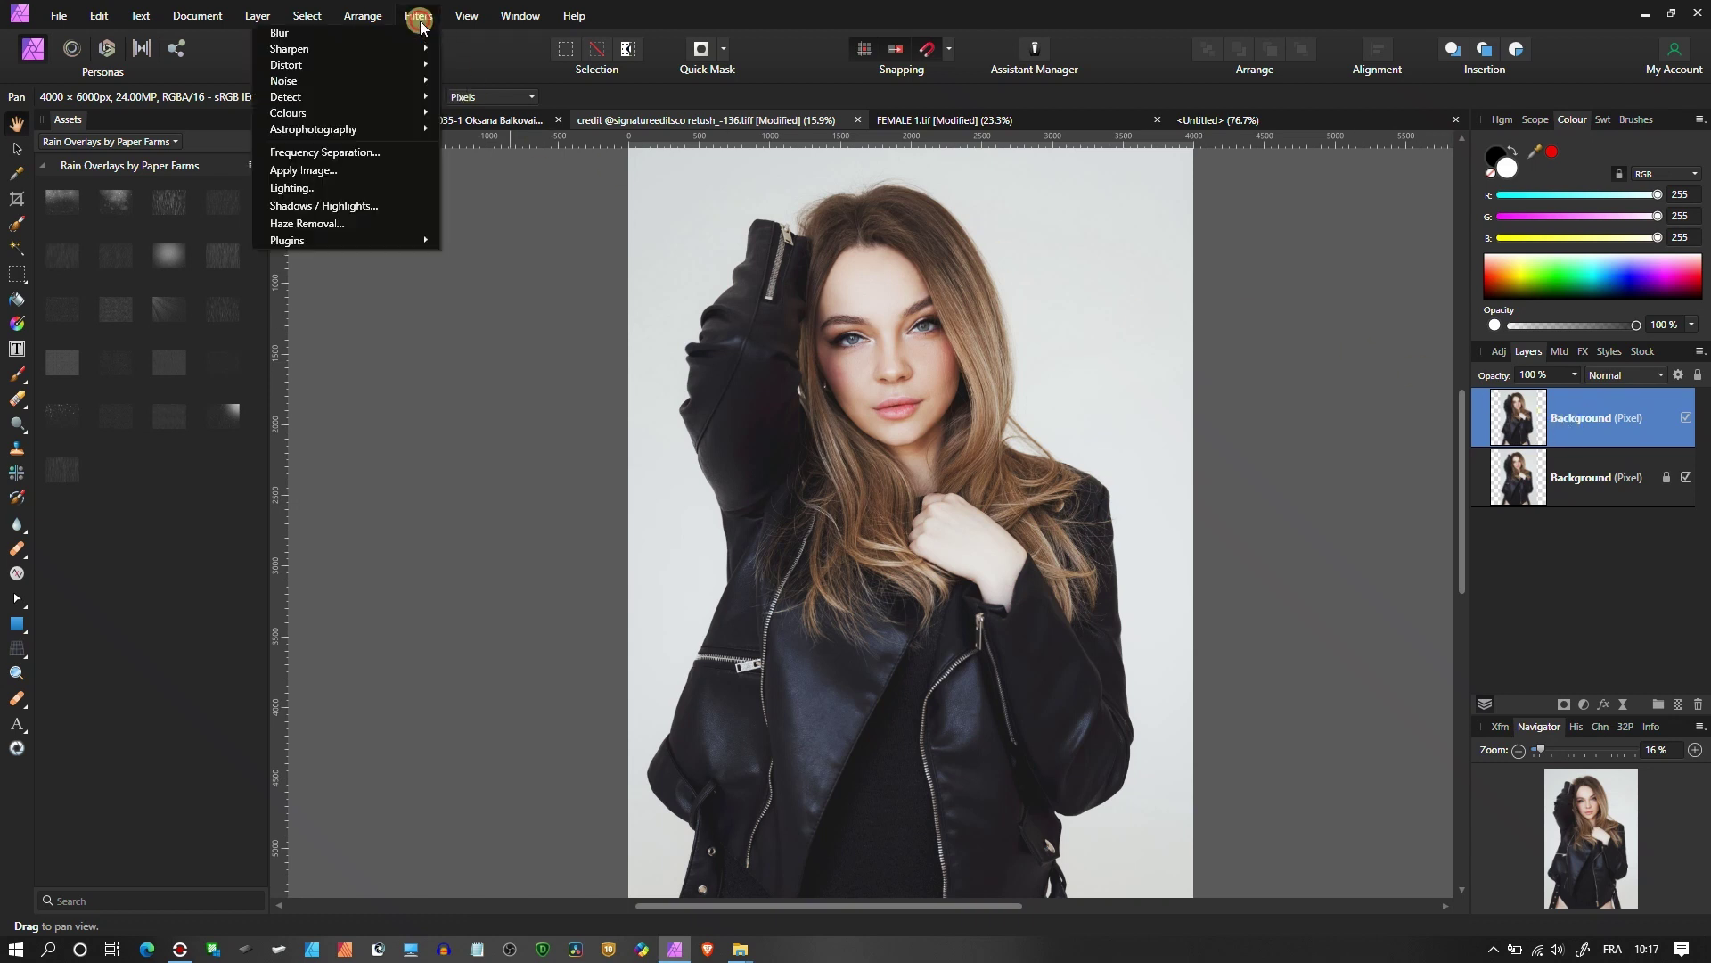
pyautogui.moveTo(350, 239)
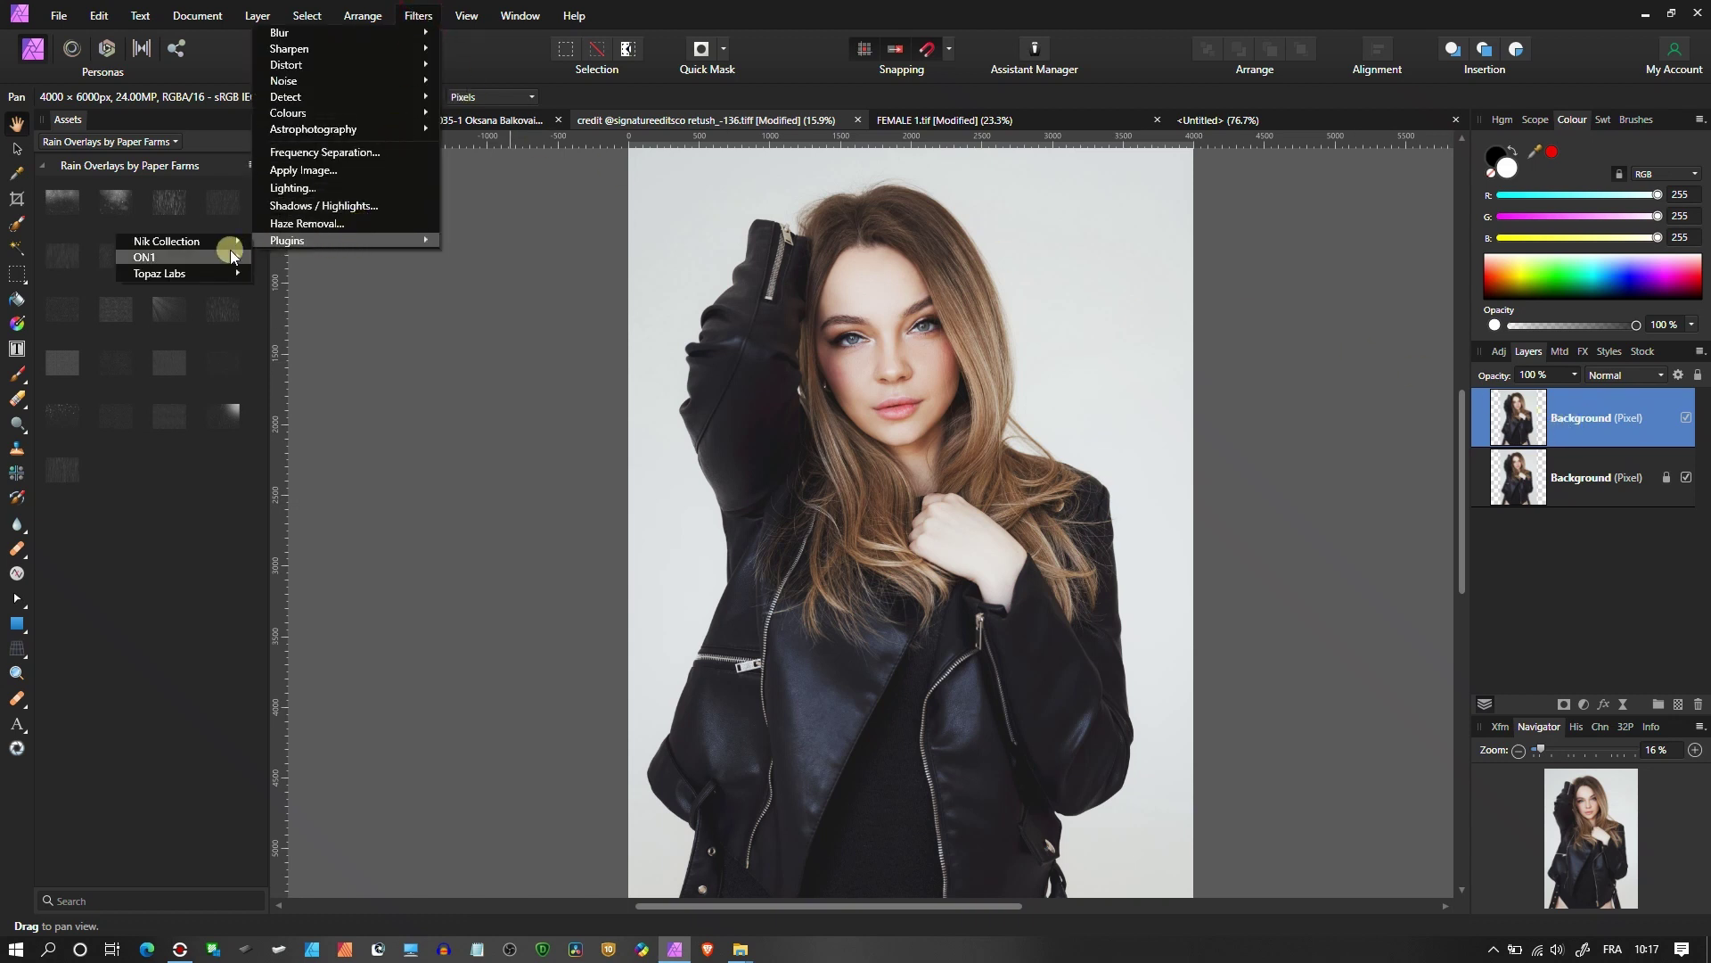
pyautogui.moveTo(218, 246)
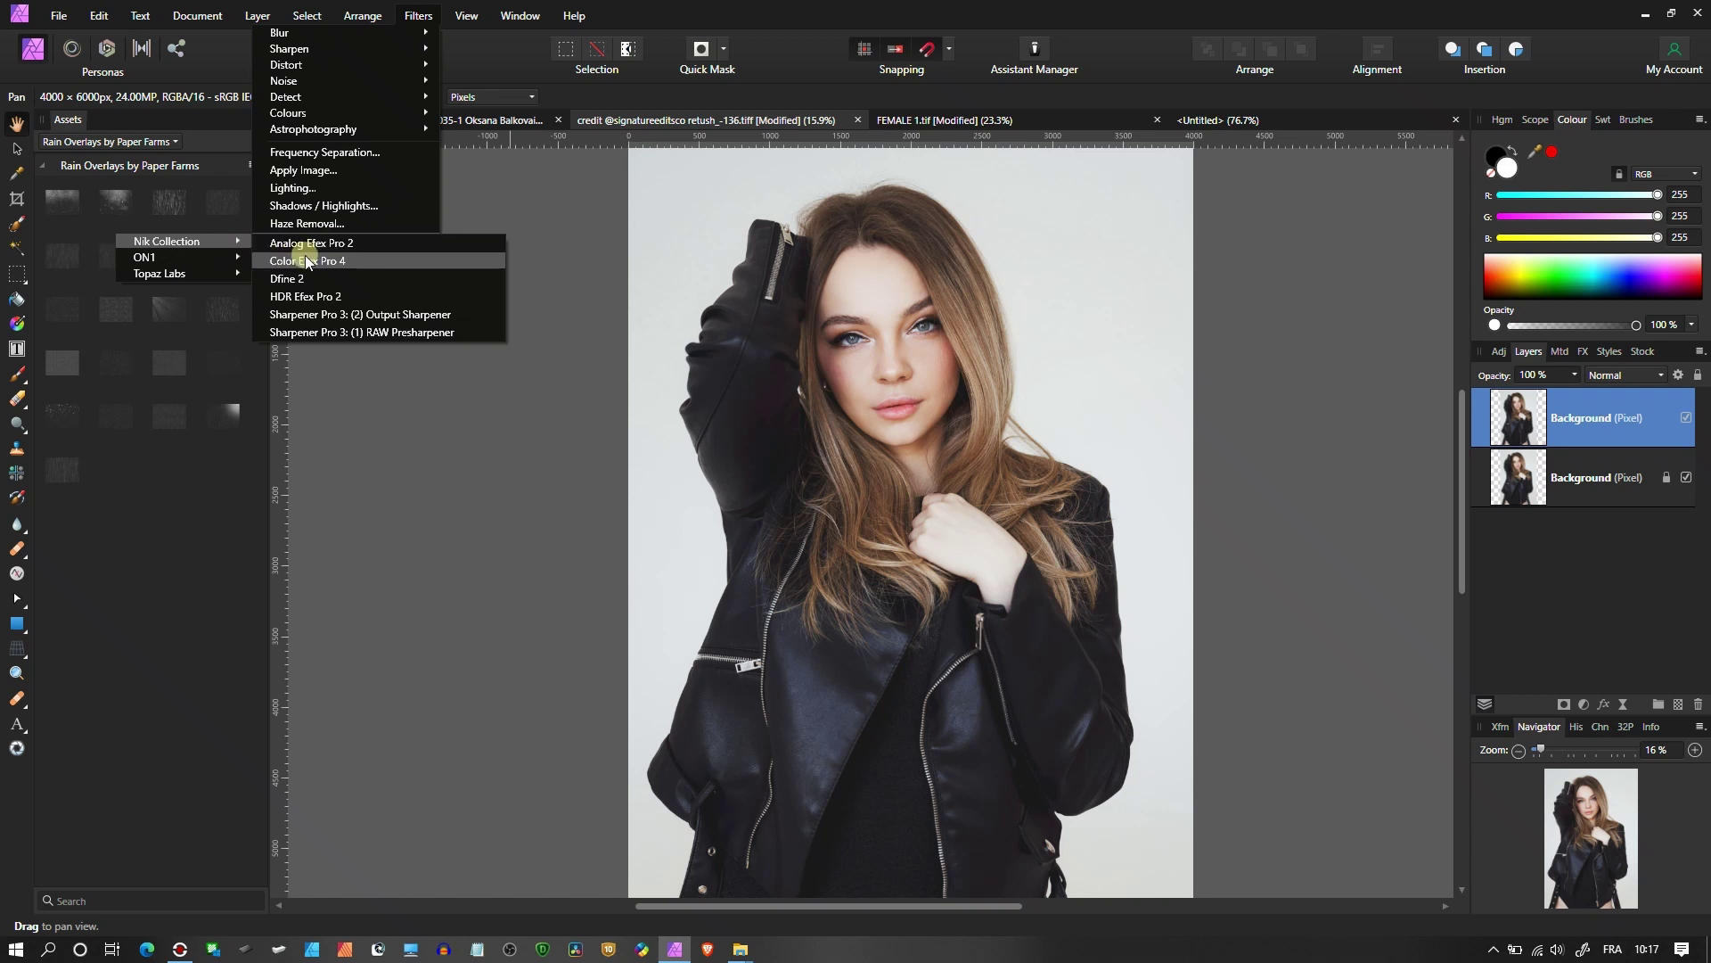
pyautogui.click(305, 259)
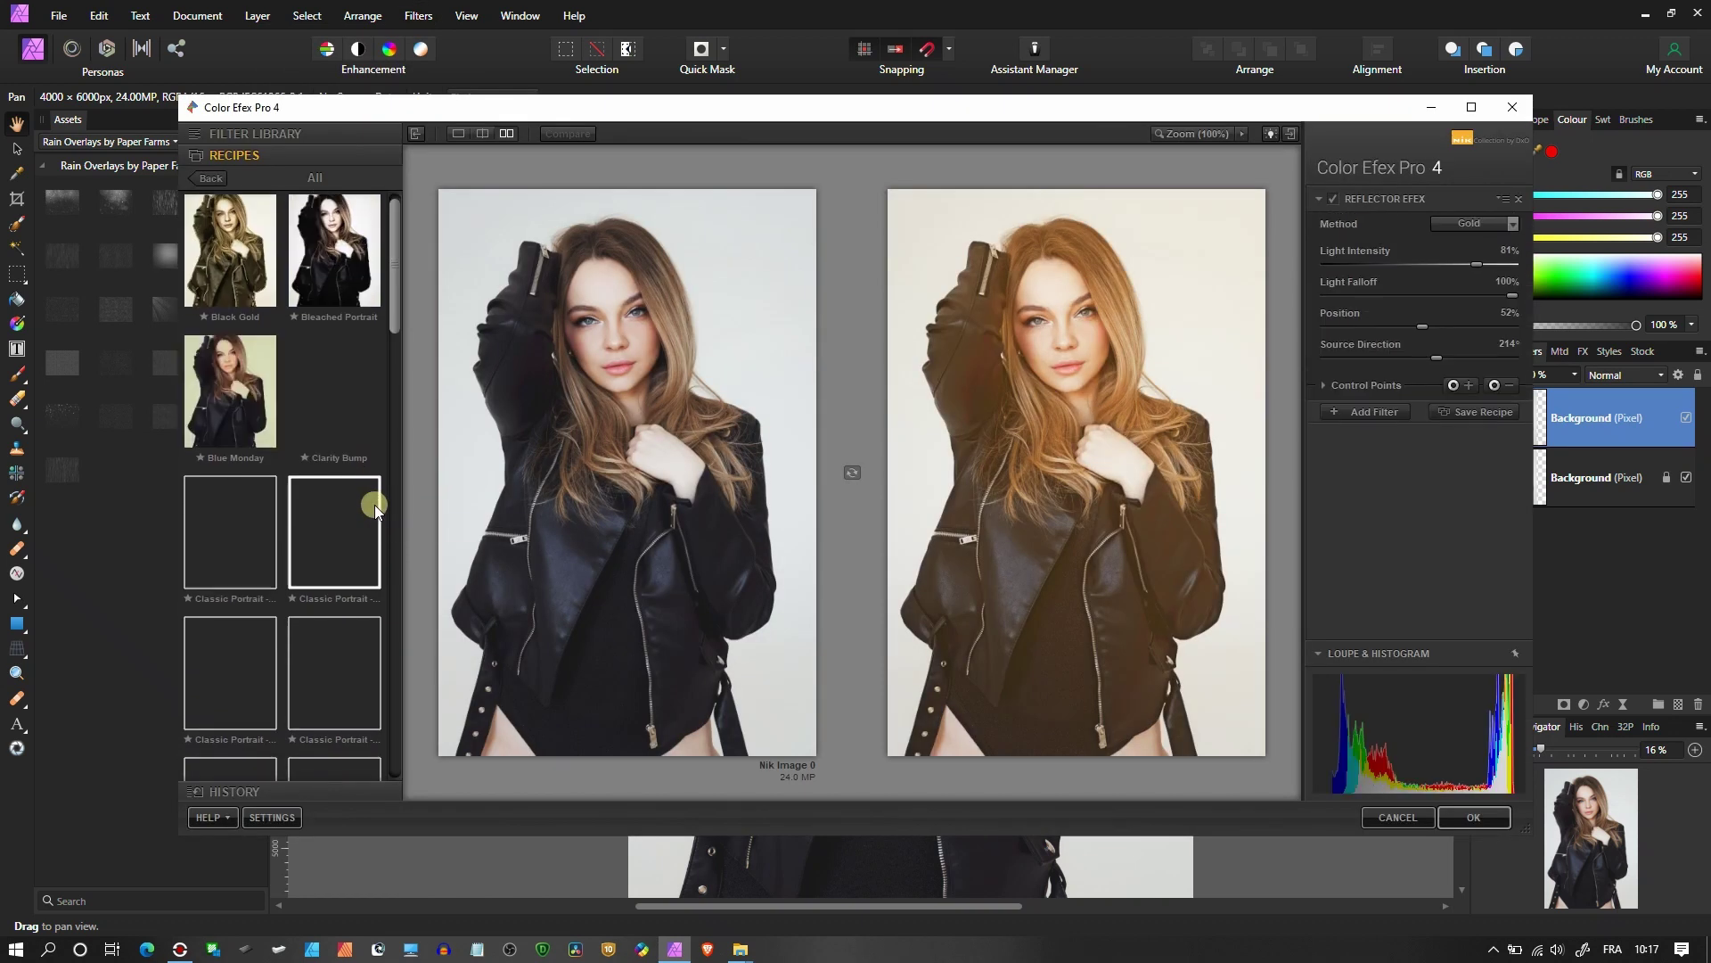
pyautogui.scroll(-5, 375, 510)
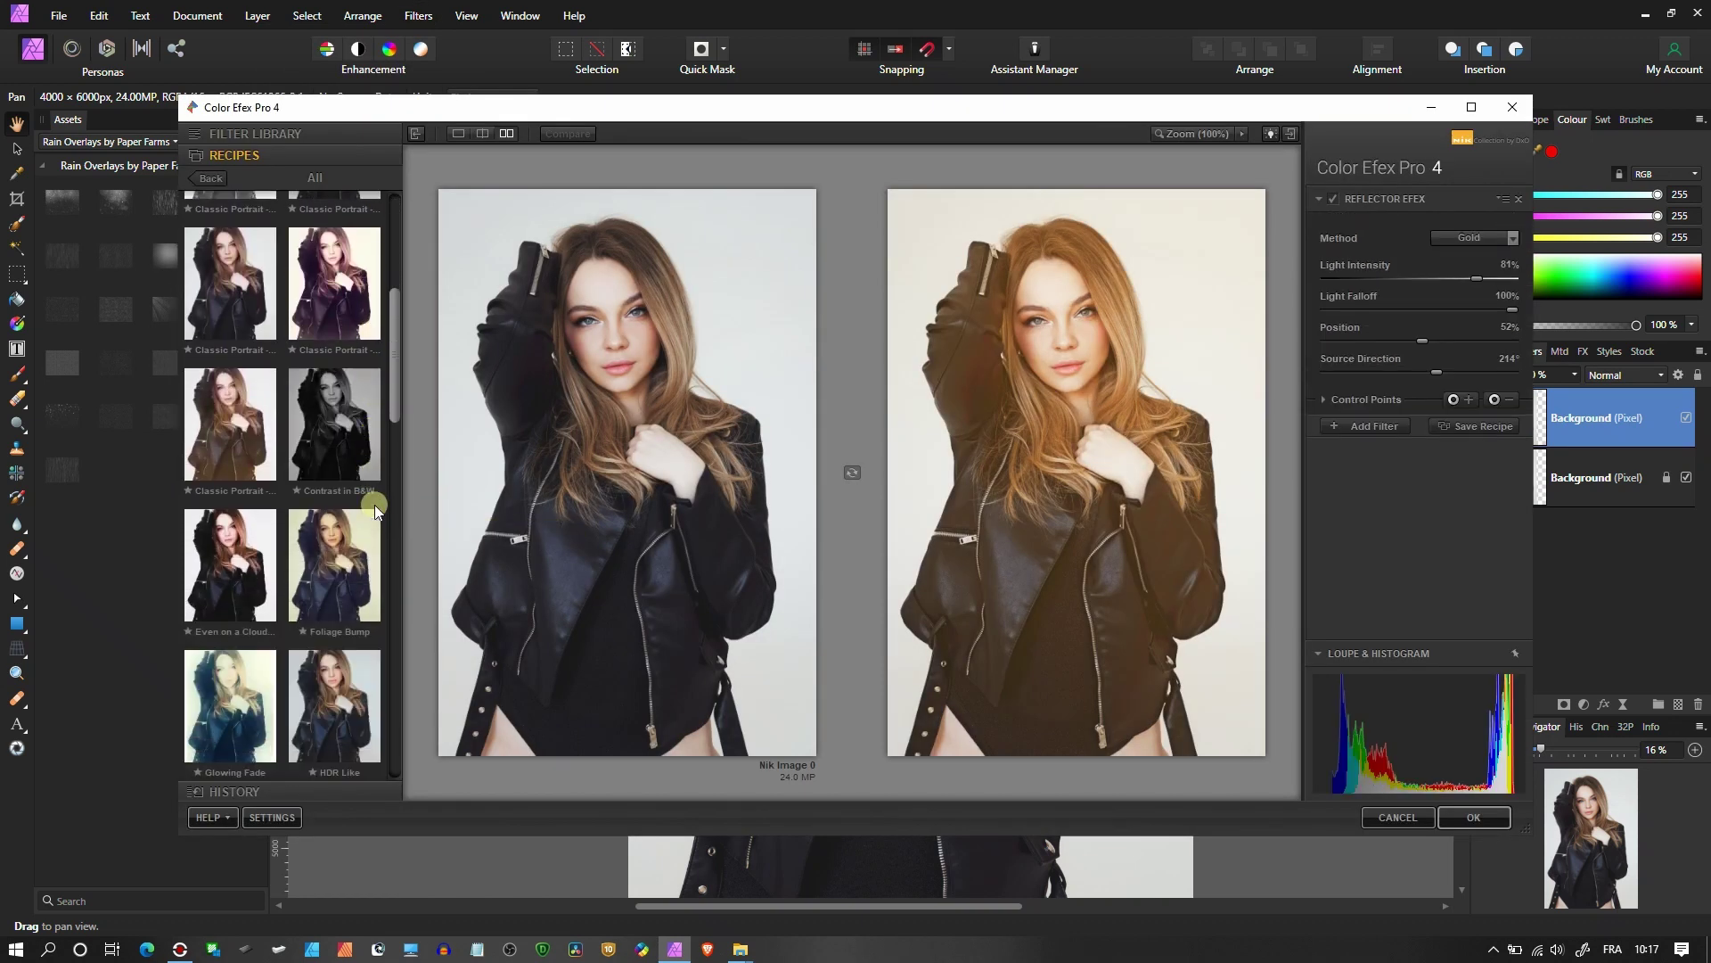
pyautogui.scroll(-3, 375, 511)
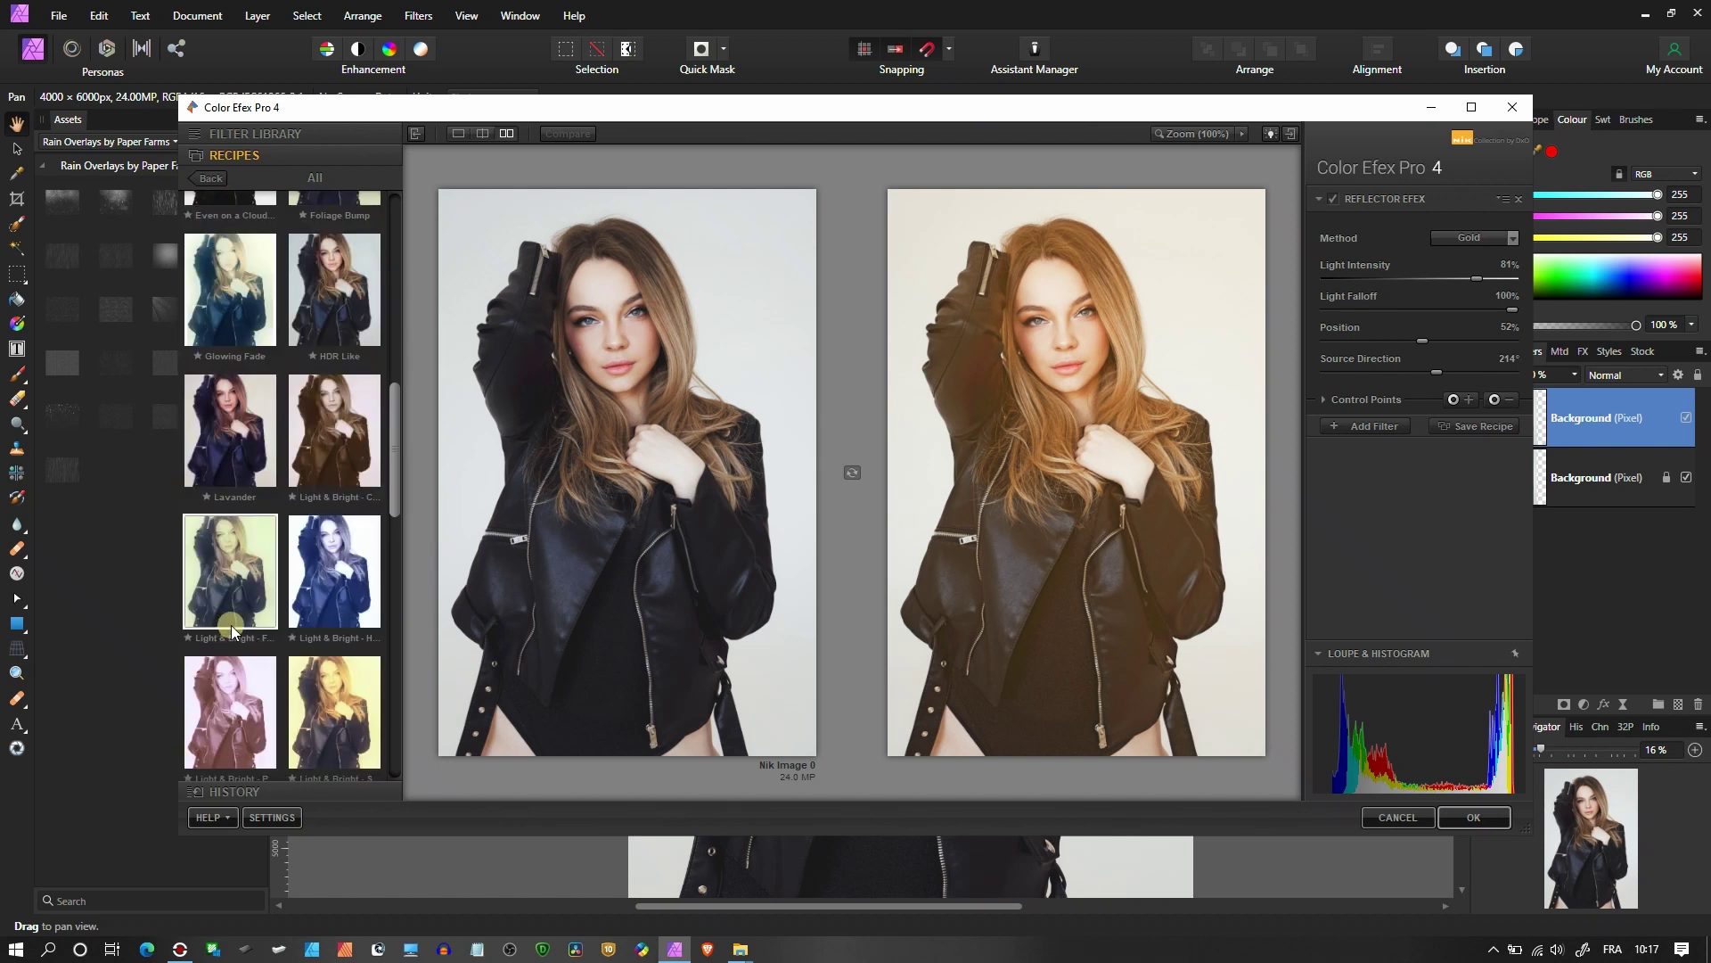
pyautogui.scroll(3, 244, 494)
pyautogui.scroll(3, 244, 493)
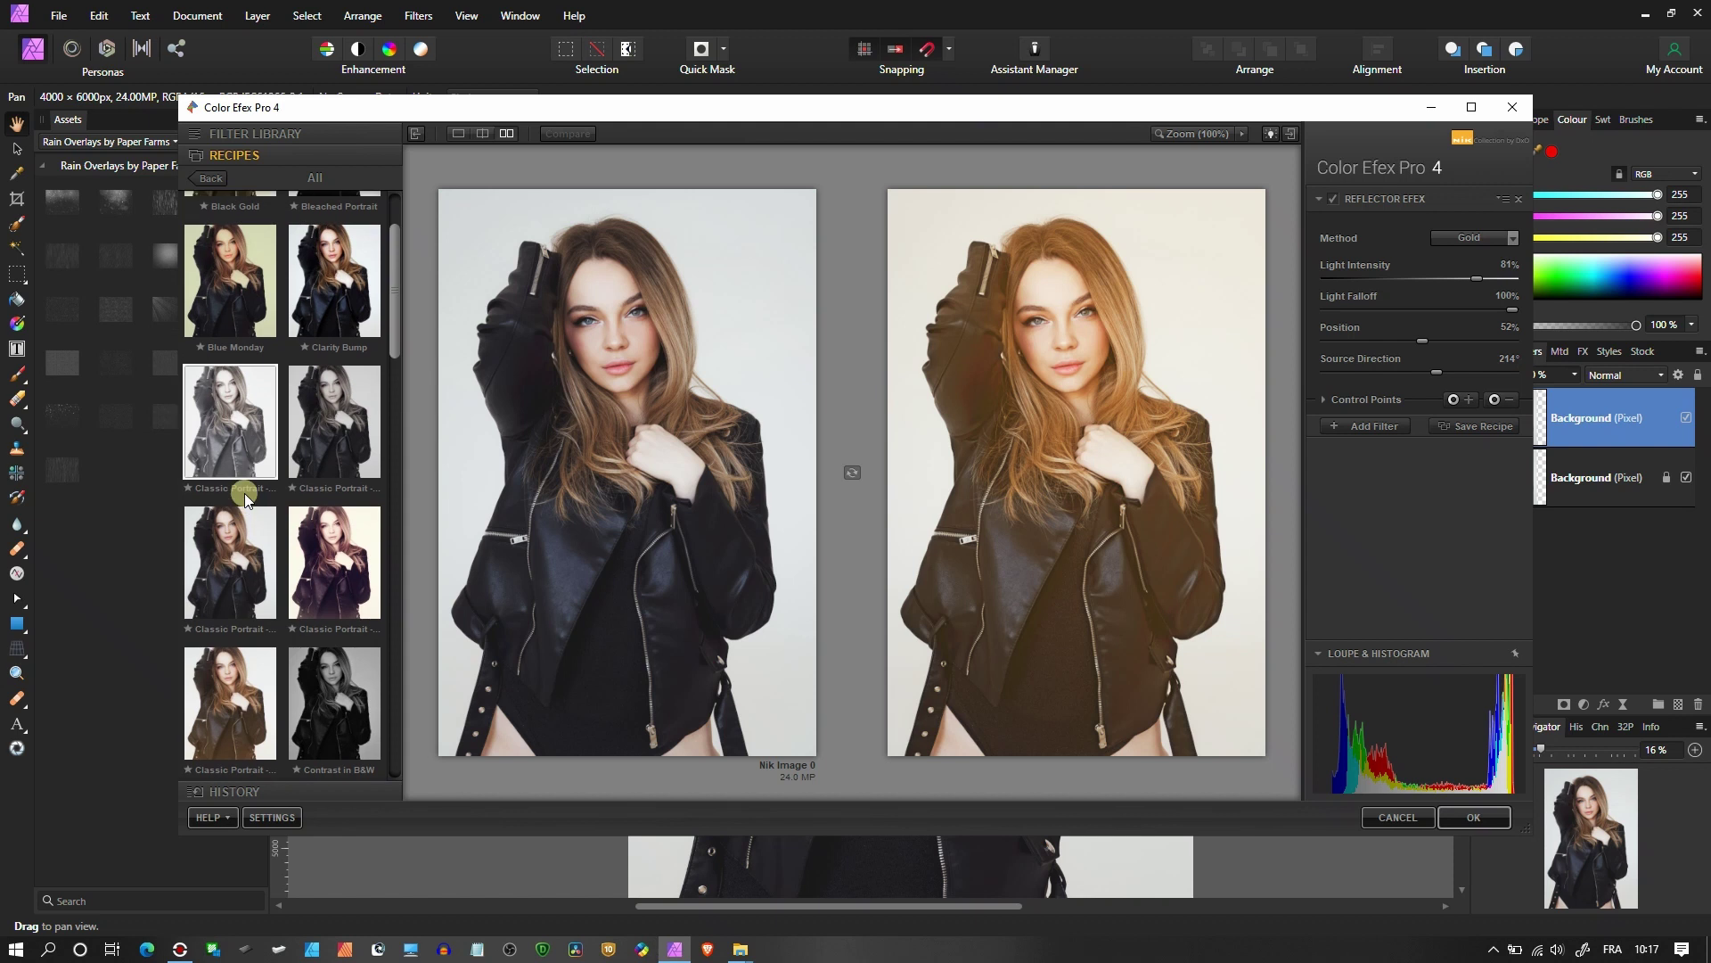
pyautogui.scroll(2, 244, 504)
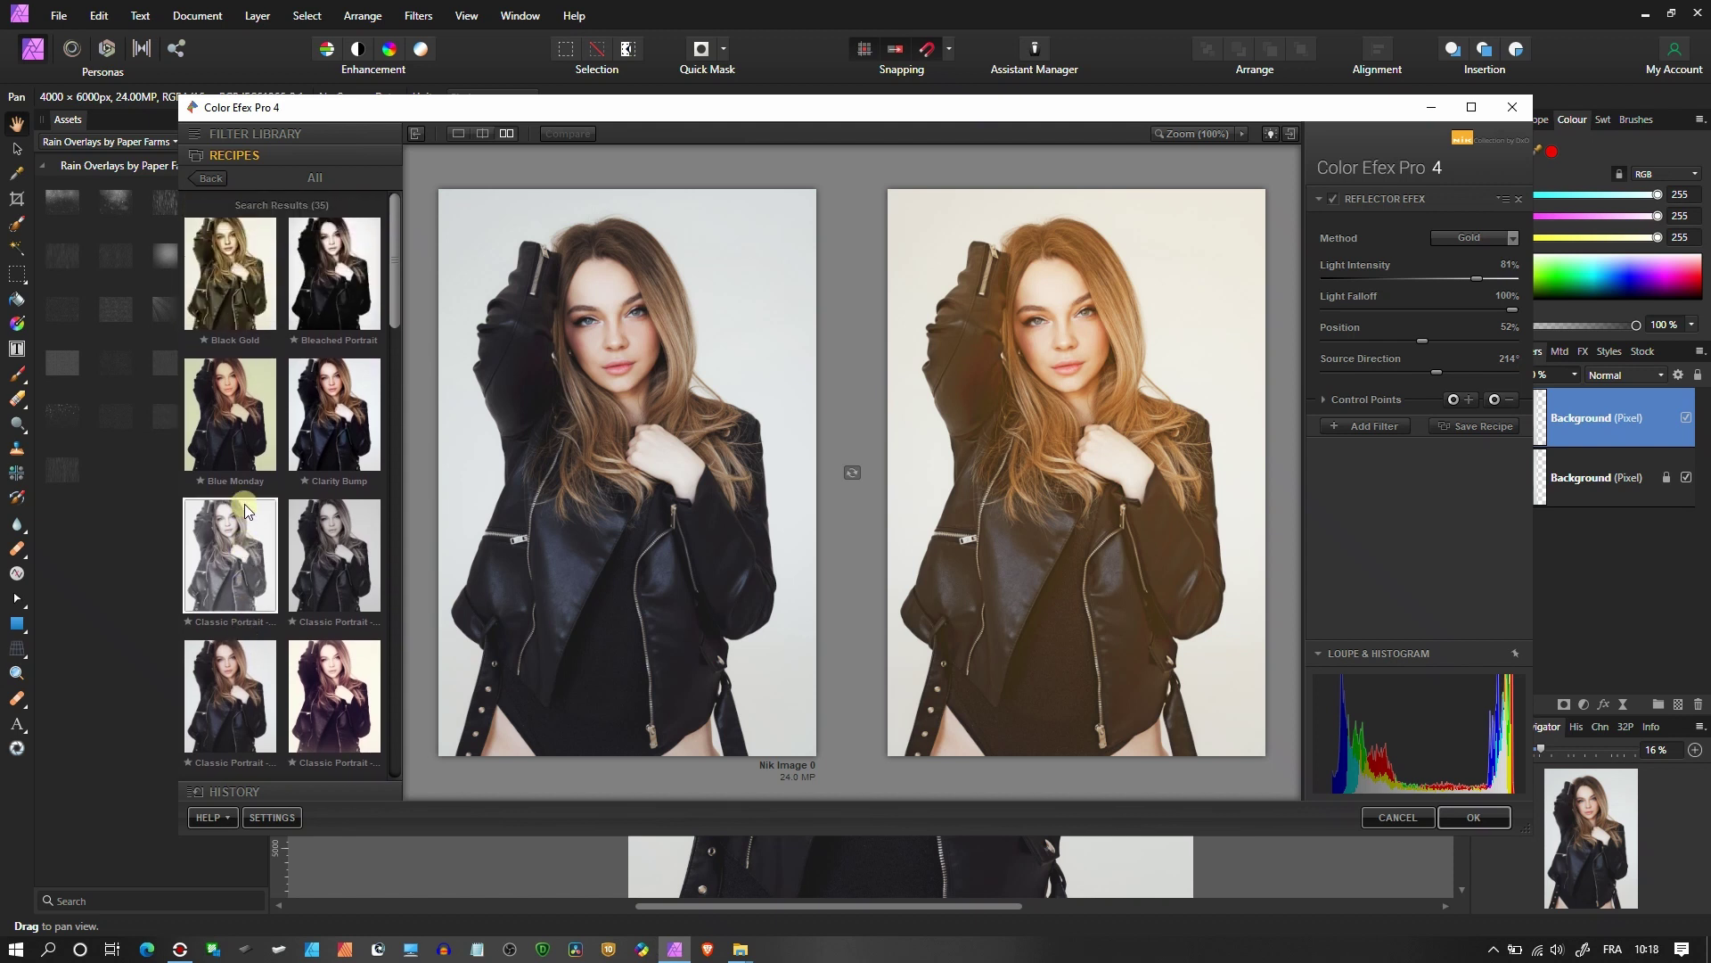
# - Apply the Bleached Portrait recipe and set Bleach Bypass brightness to 22% and saturation to -8%
pyautogui.click(351, 306)
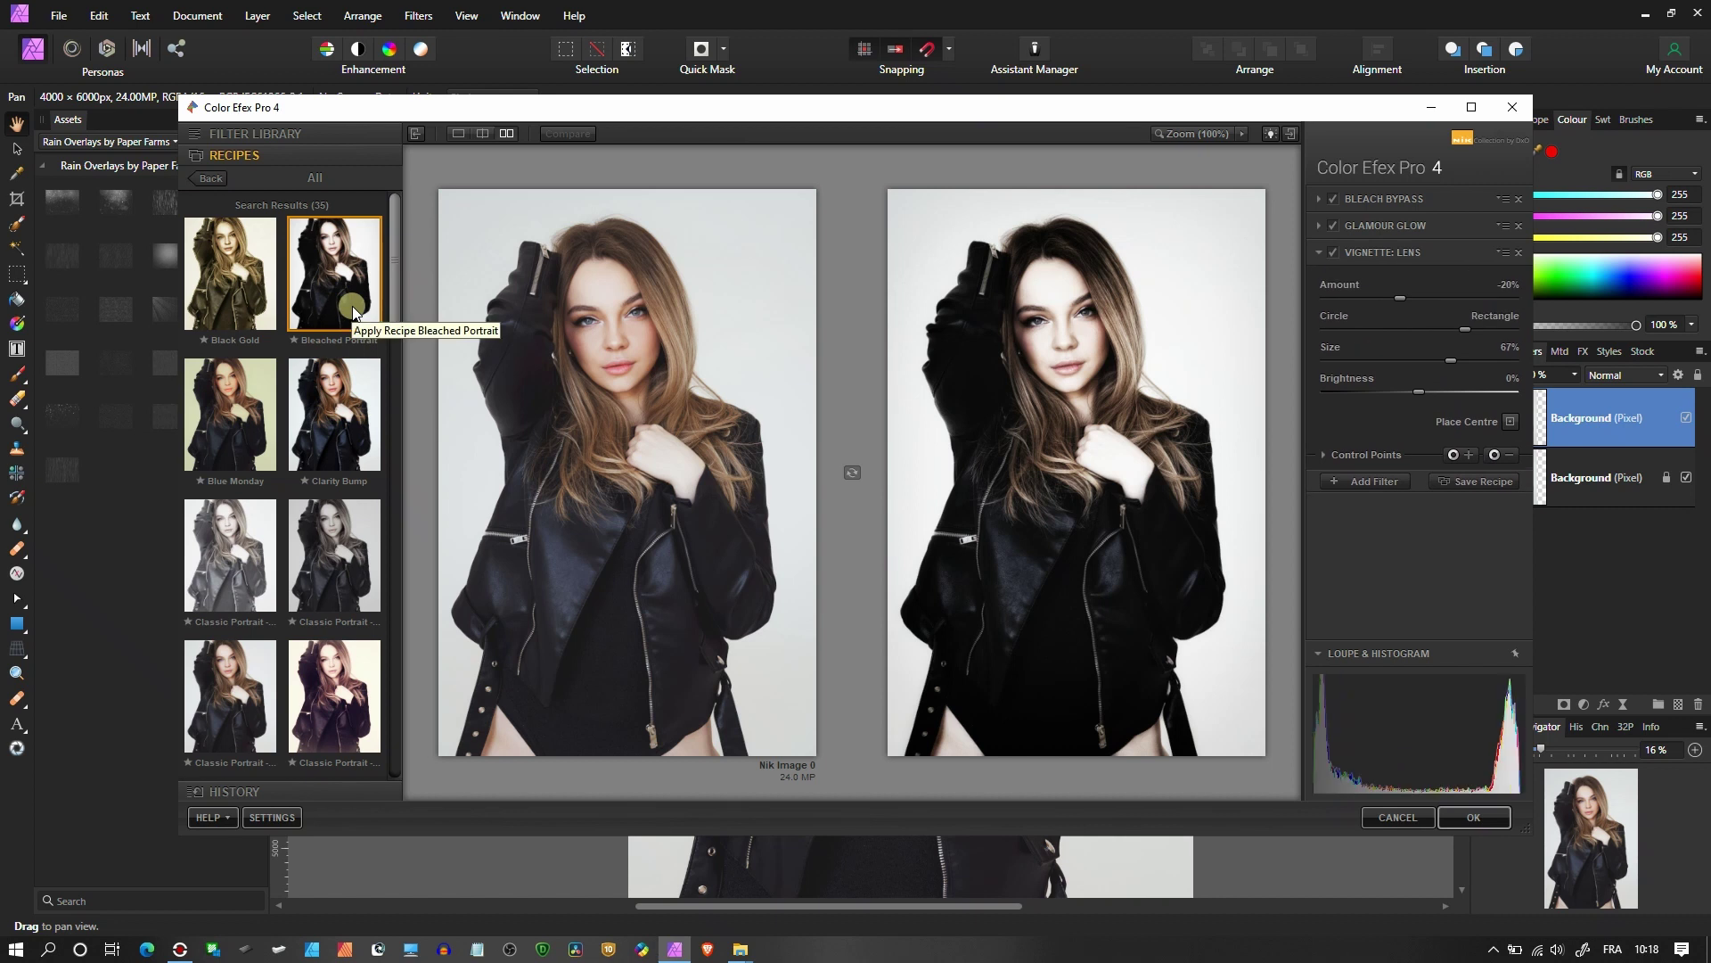
pyautogui.click(1410, 198)
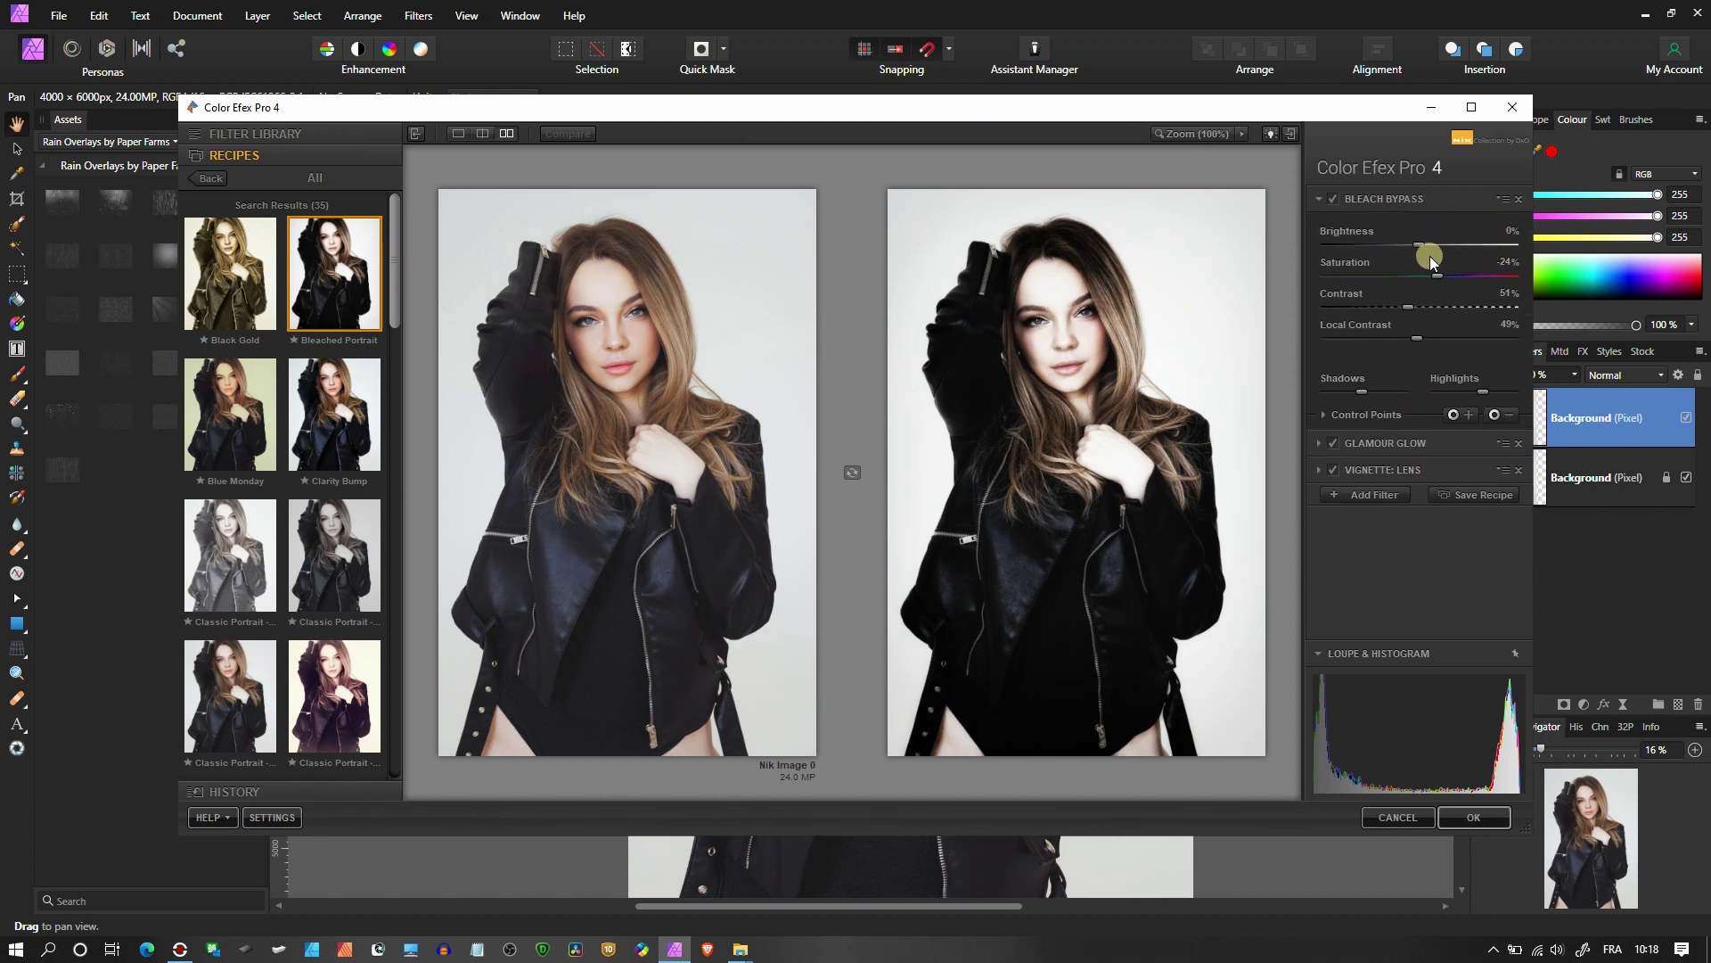
pyautogui.moveTo(1430, 255); pyautogui.dragTo(1467, 252)
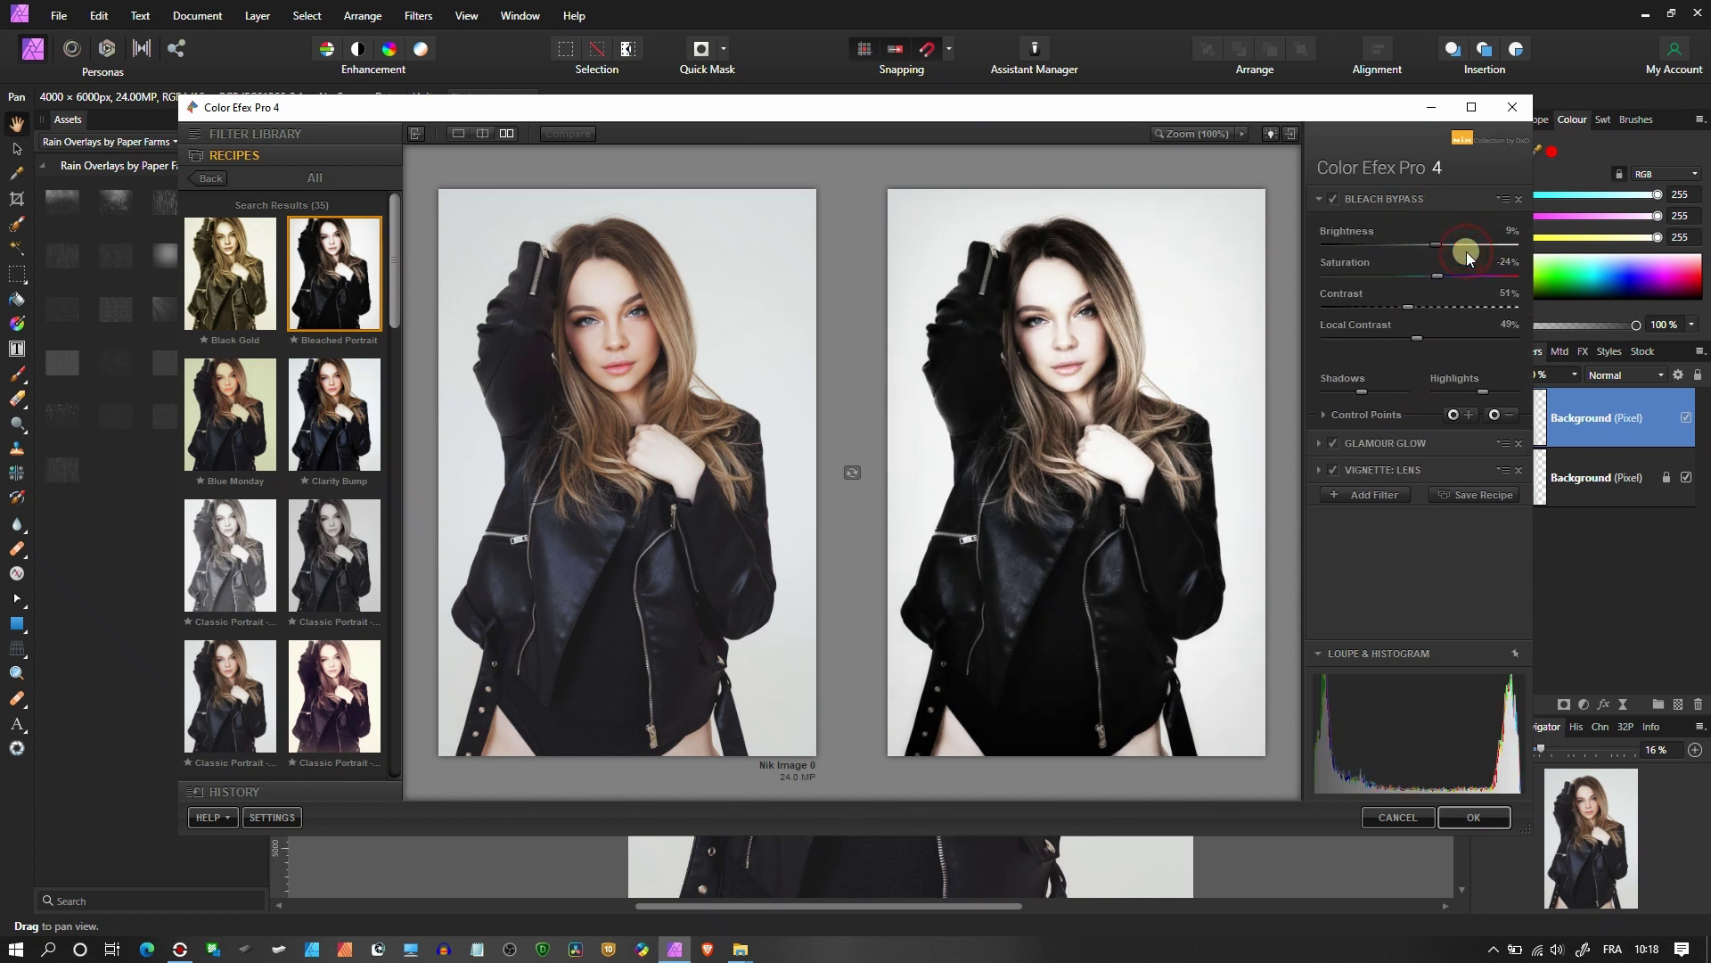
pyautogui.click(1462, 249)
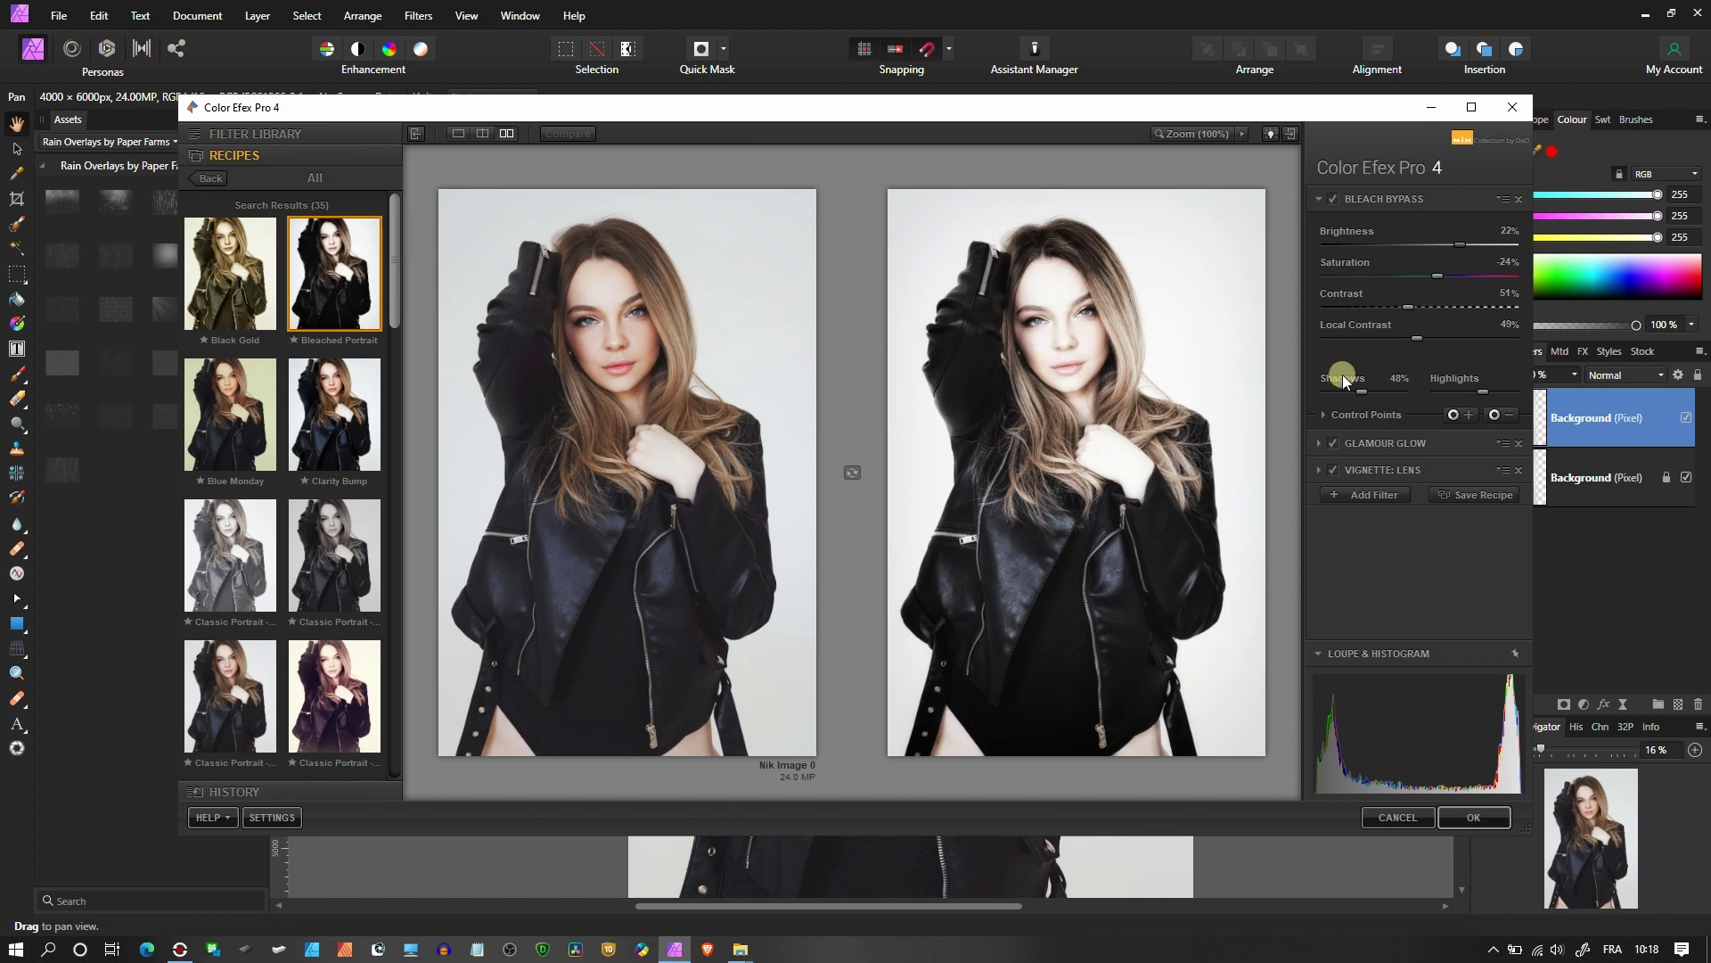
pyautogui.click(1465, 279)
# - Set Bleach Bypass contrast to 31%, local contrast to 66% and highlights to 82%
pyautogui.click(1373, 307)
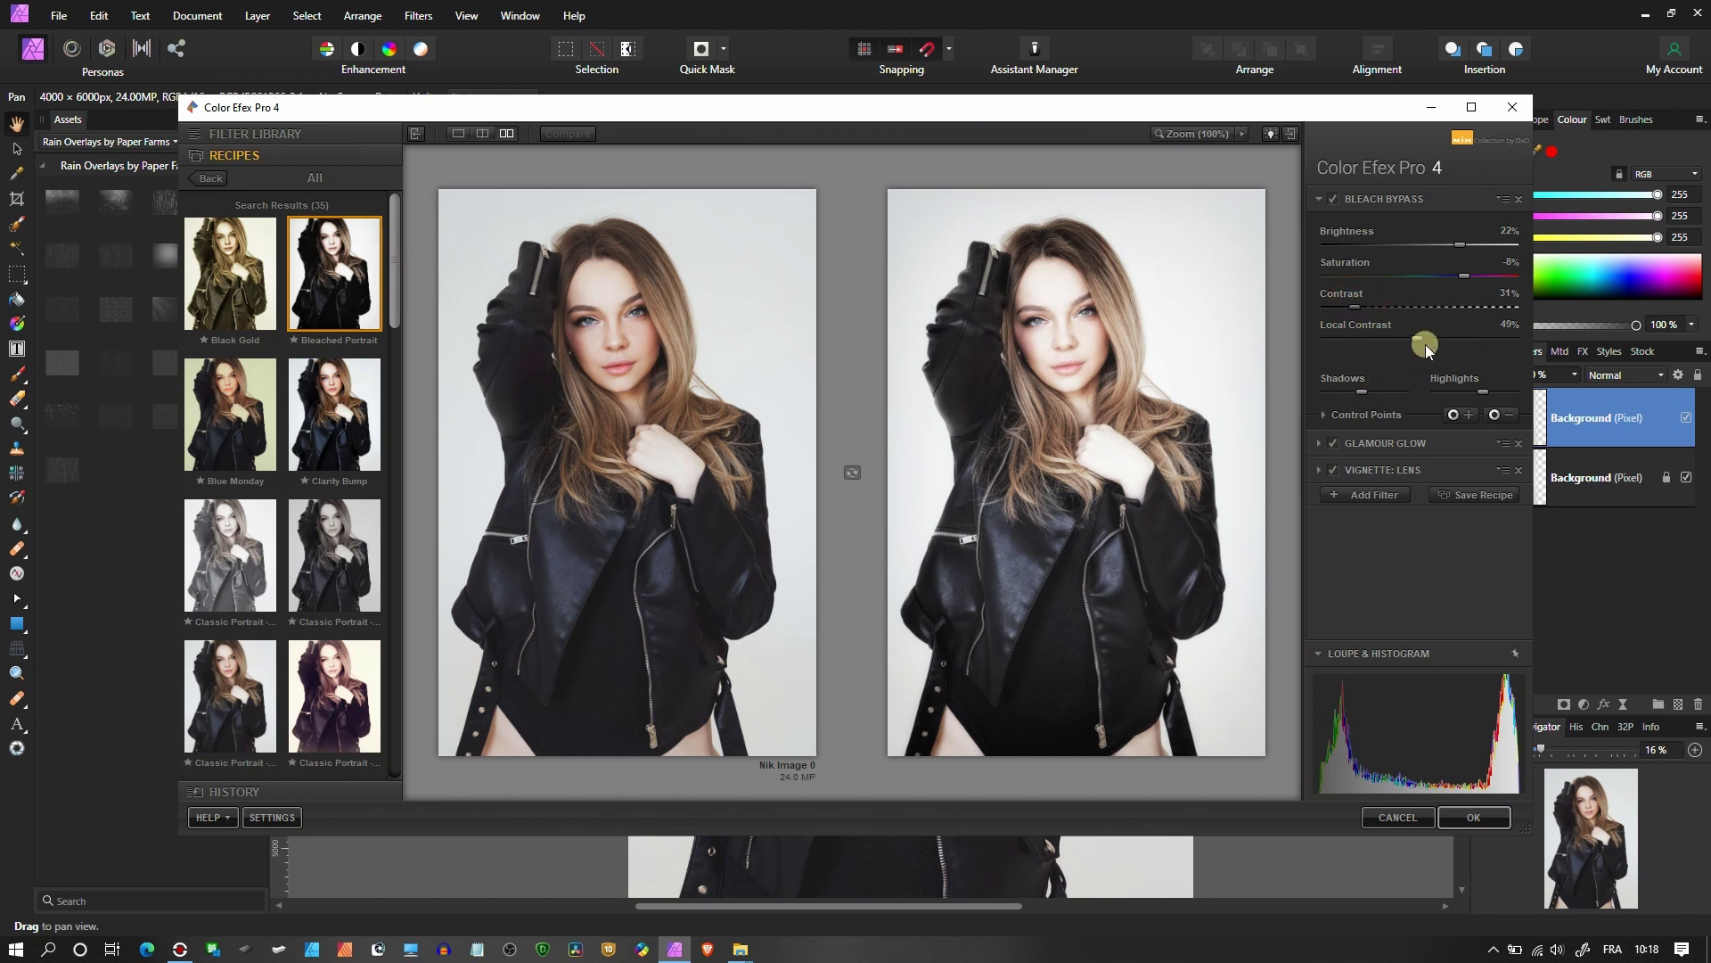
pyautogui.moveTo(1435, 335); pyautogui.dragTo(1450, 334)
pyautogui.click(1396, 438)
pyautogui.click(1392, 198)
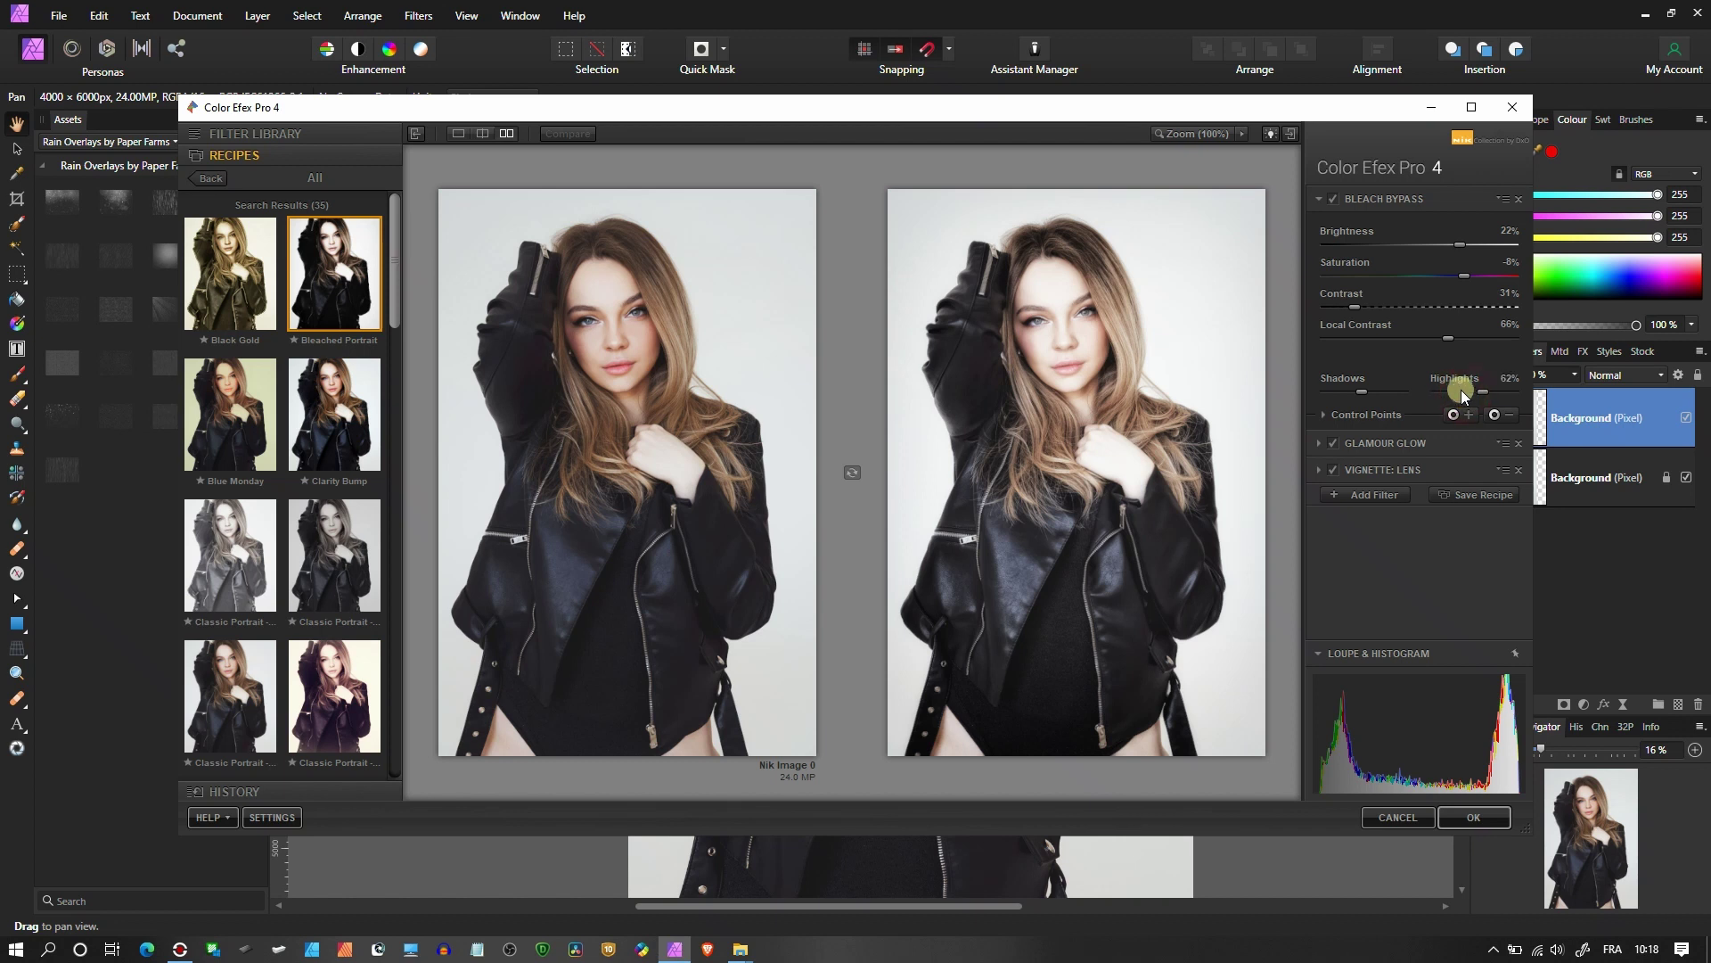
pyautogui.moveTo(1462, 392); pyautogui.dragTo(1451, 394)
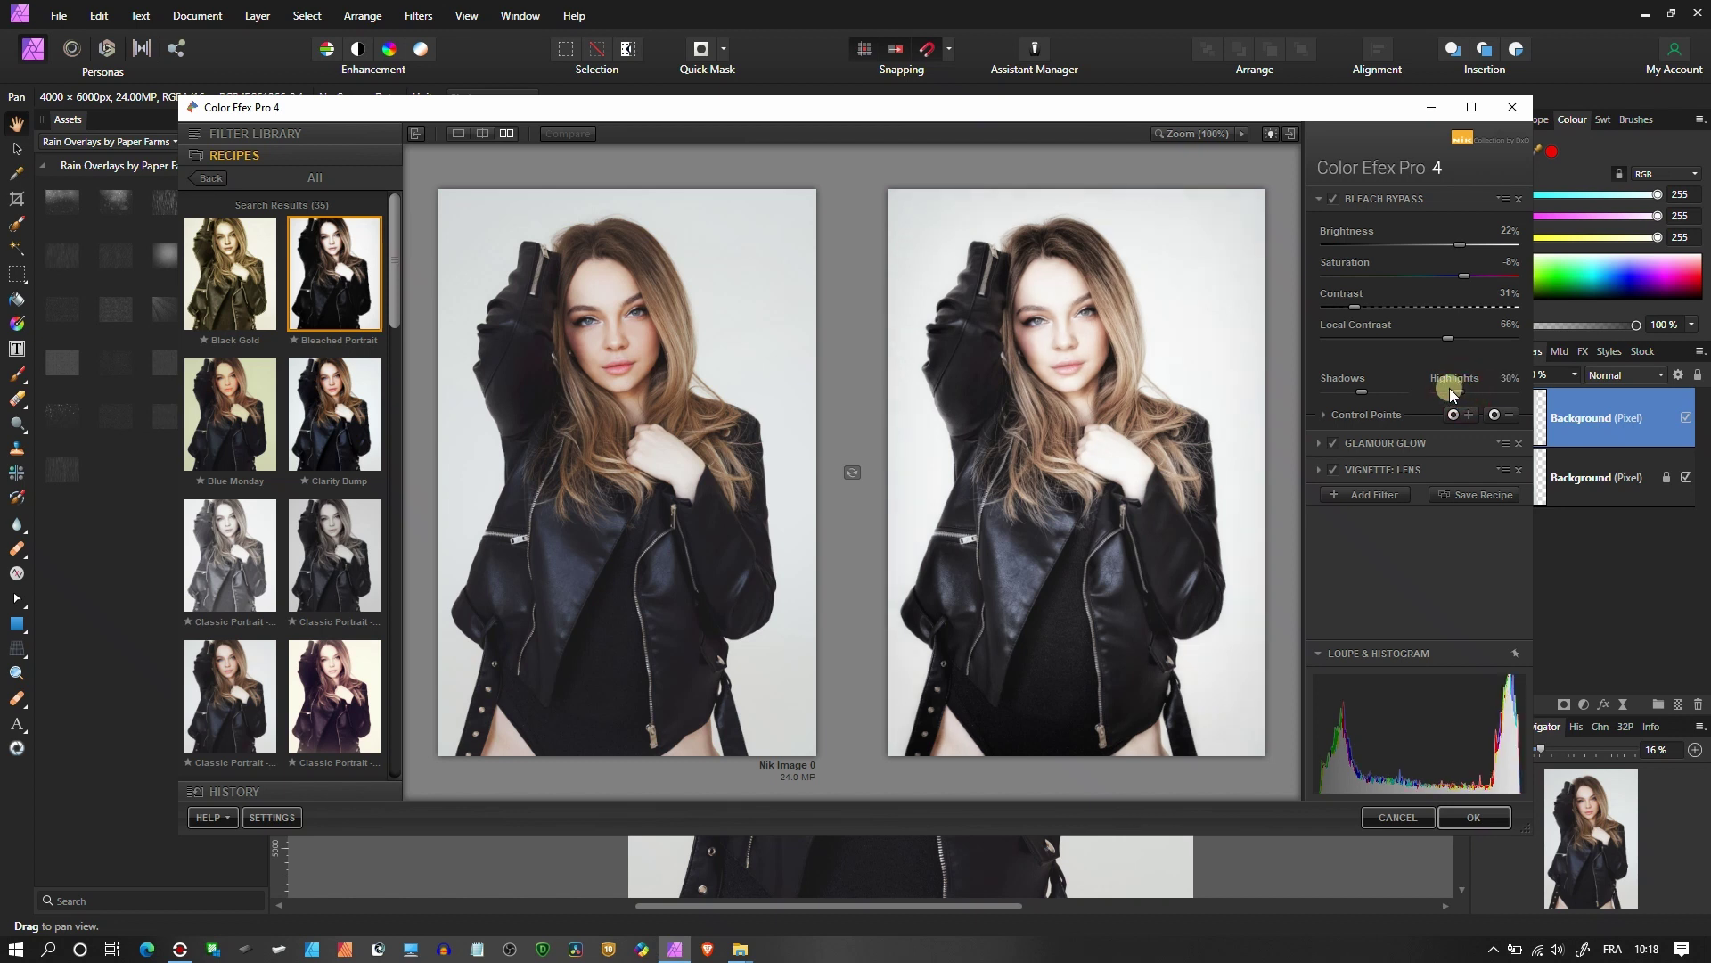
pyautogui.click(1499, 389)
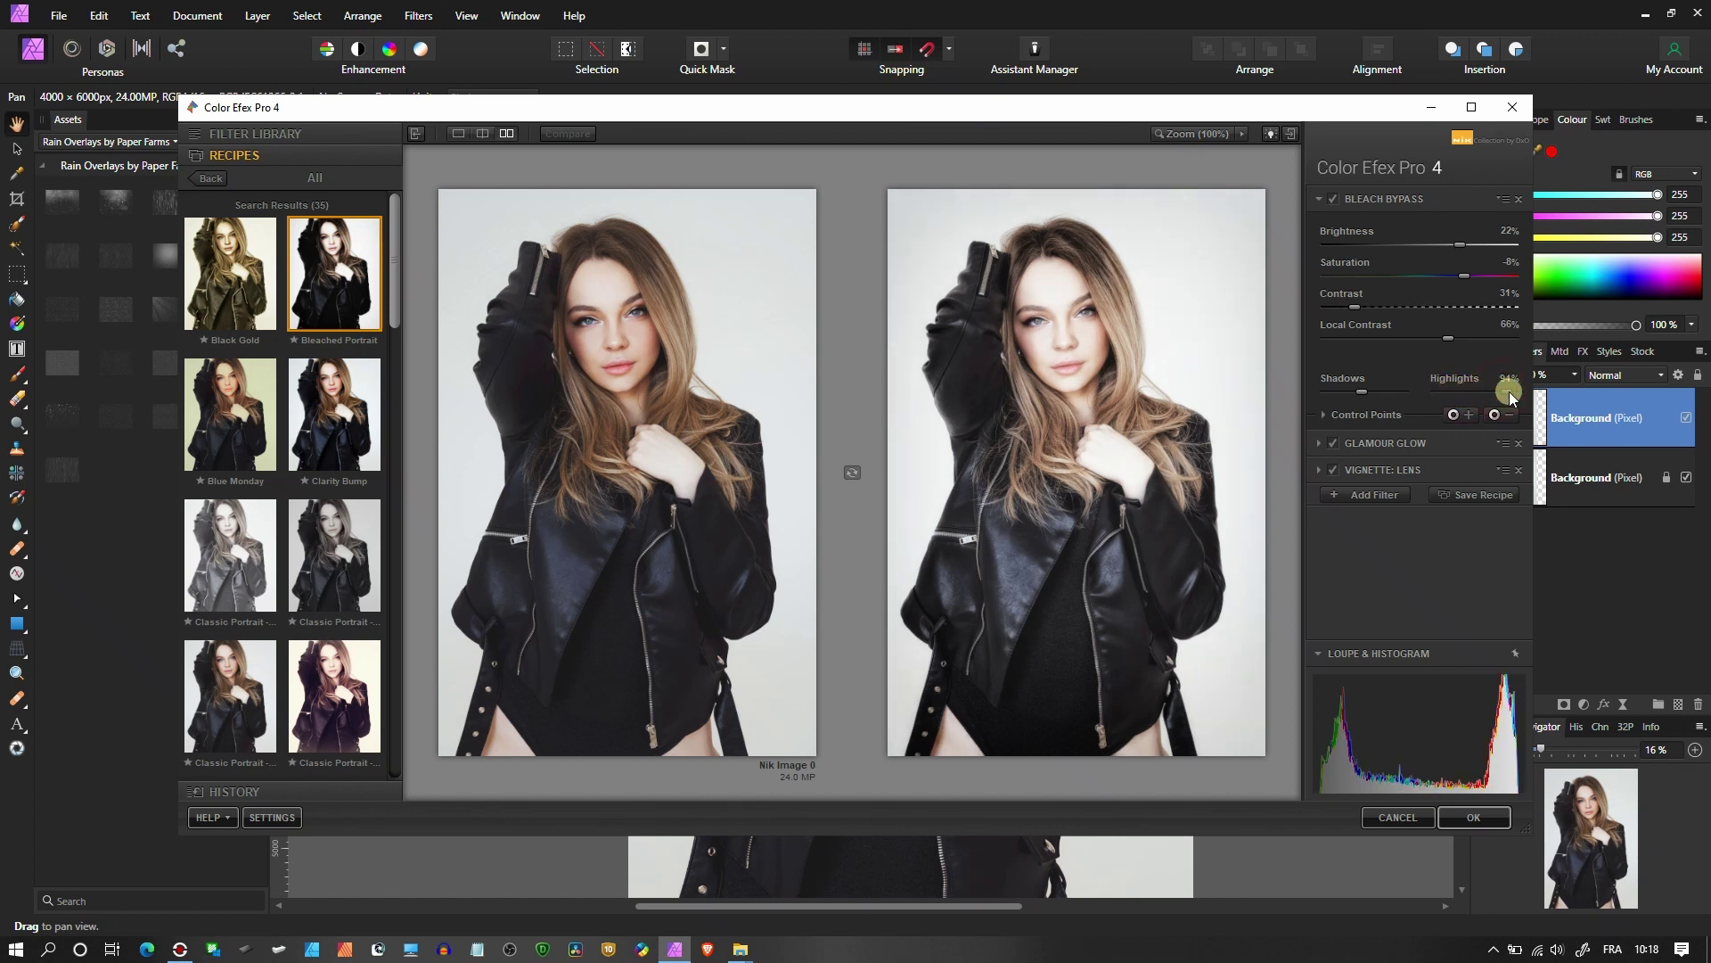
# - In Glamour Glow, raise Glow Warmth in steps to 71% and Saturation to 1%
pyautogui.click(1413, 435)
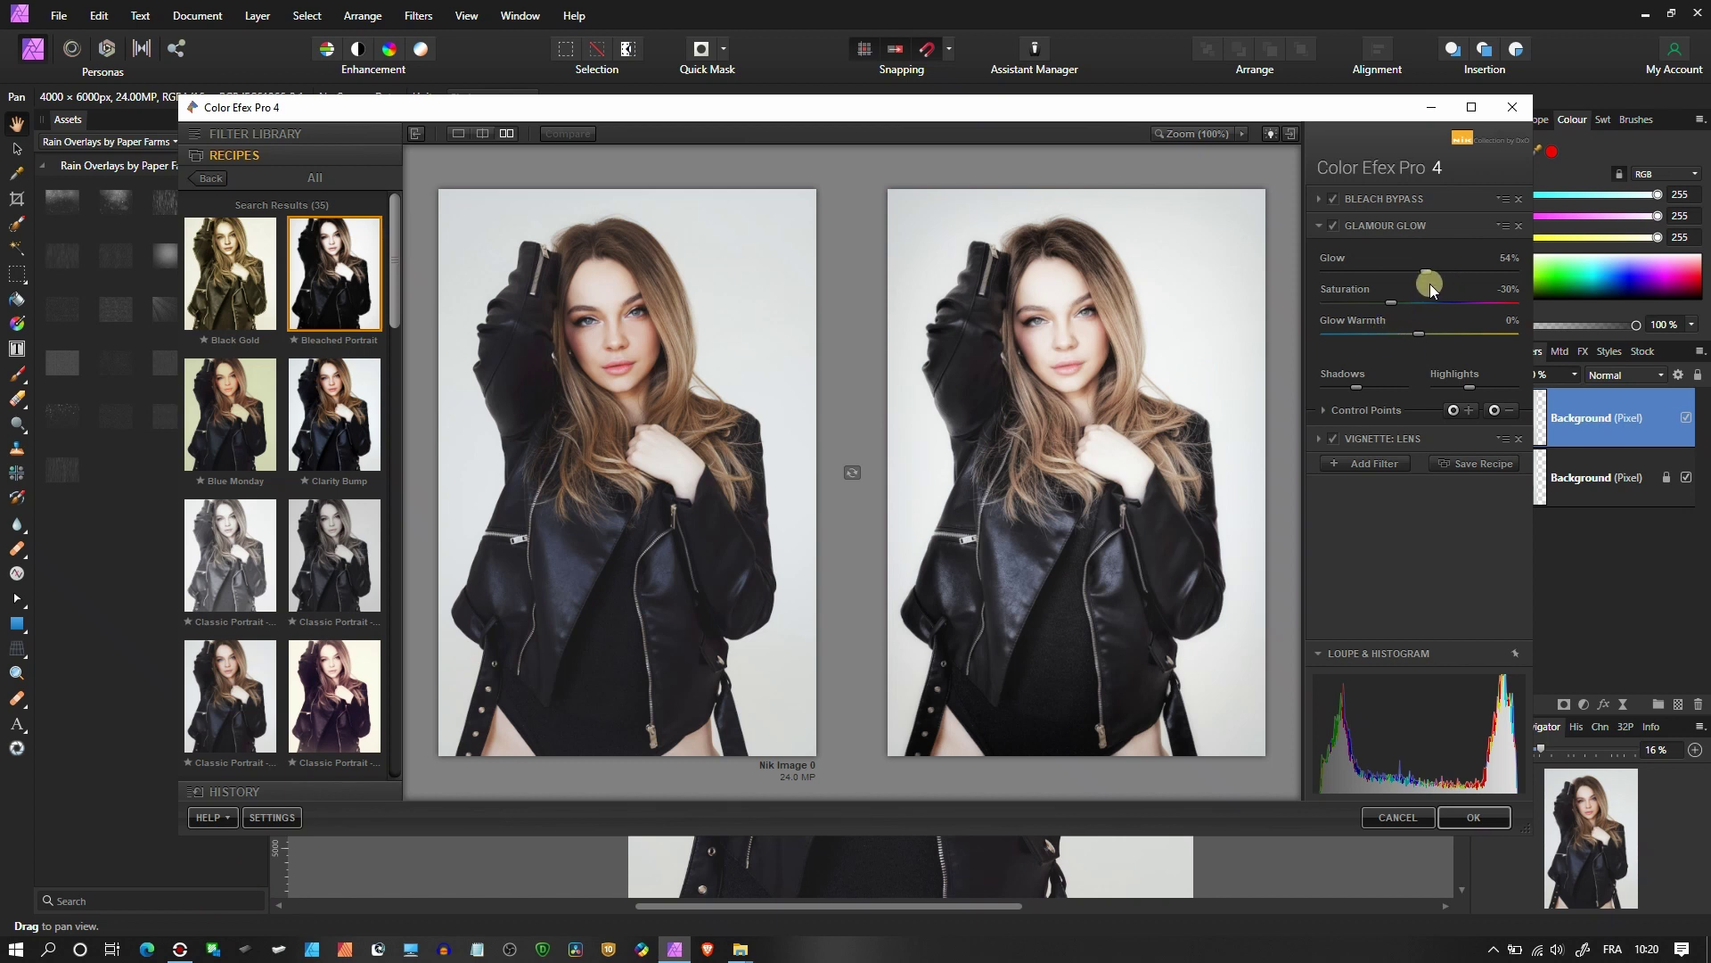
pyautogui.click(1444, 333)
pyautogui.click(1460, 335)
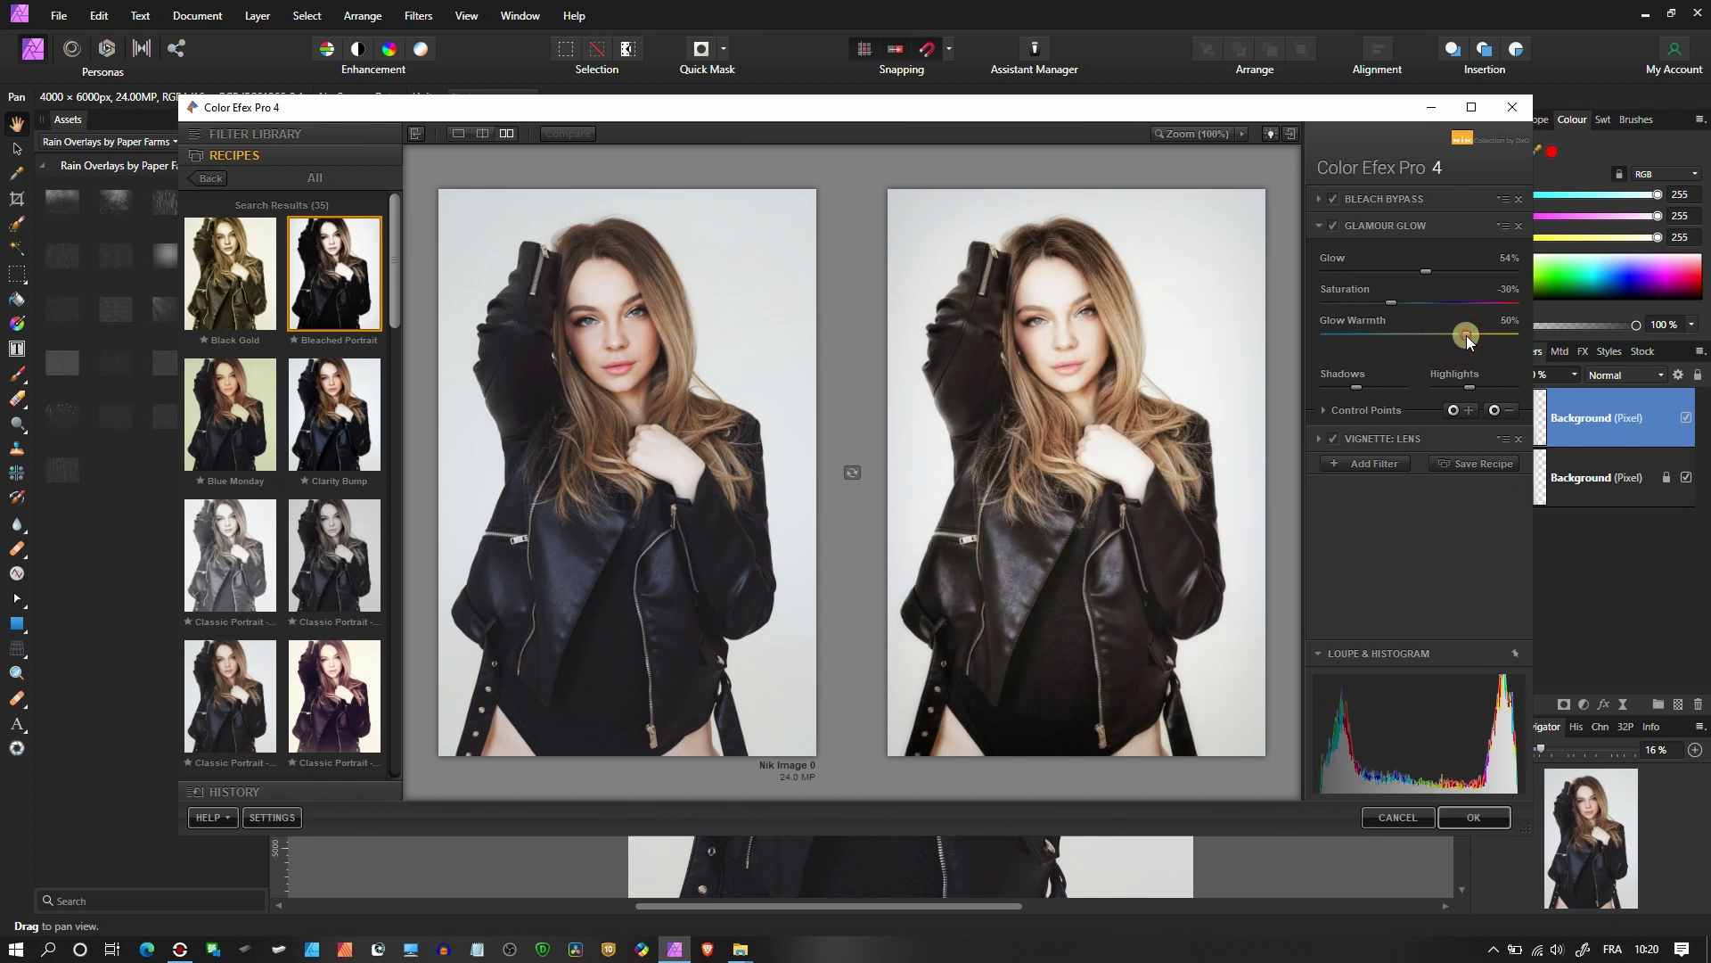
pyautogui.click(1485, 335)
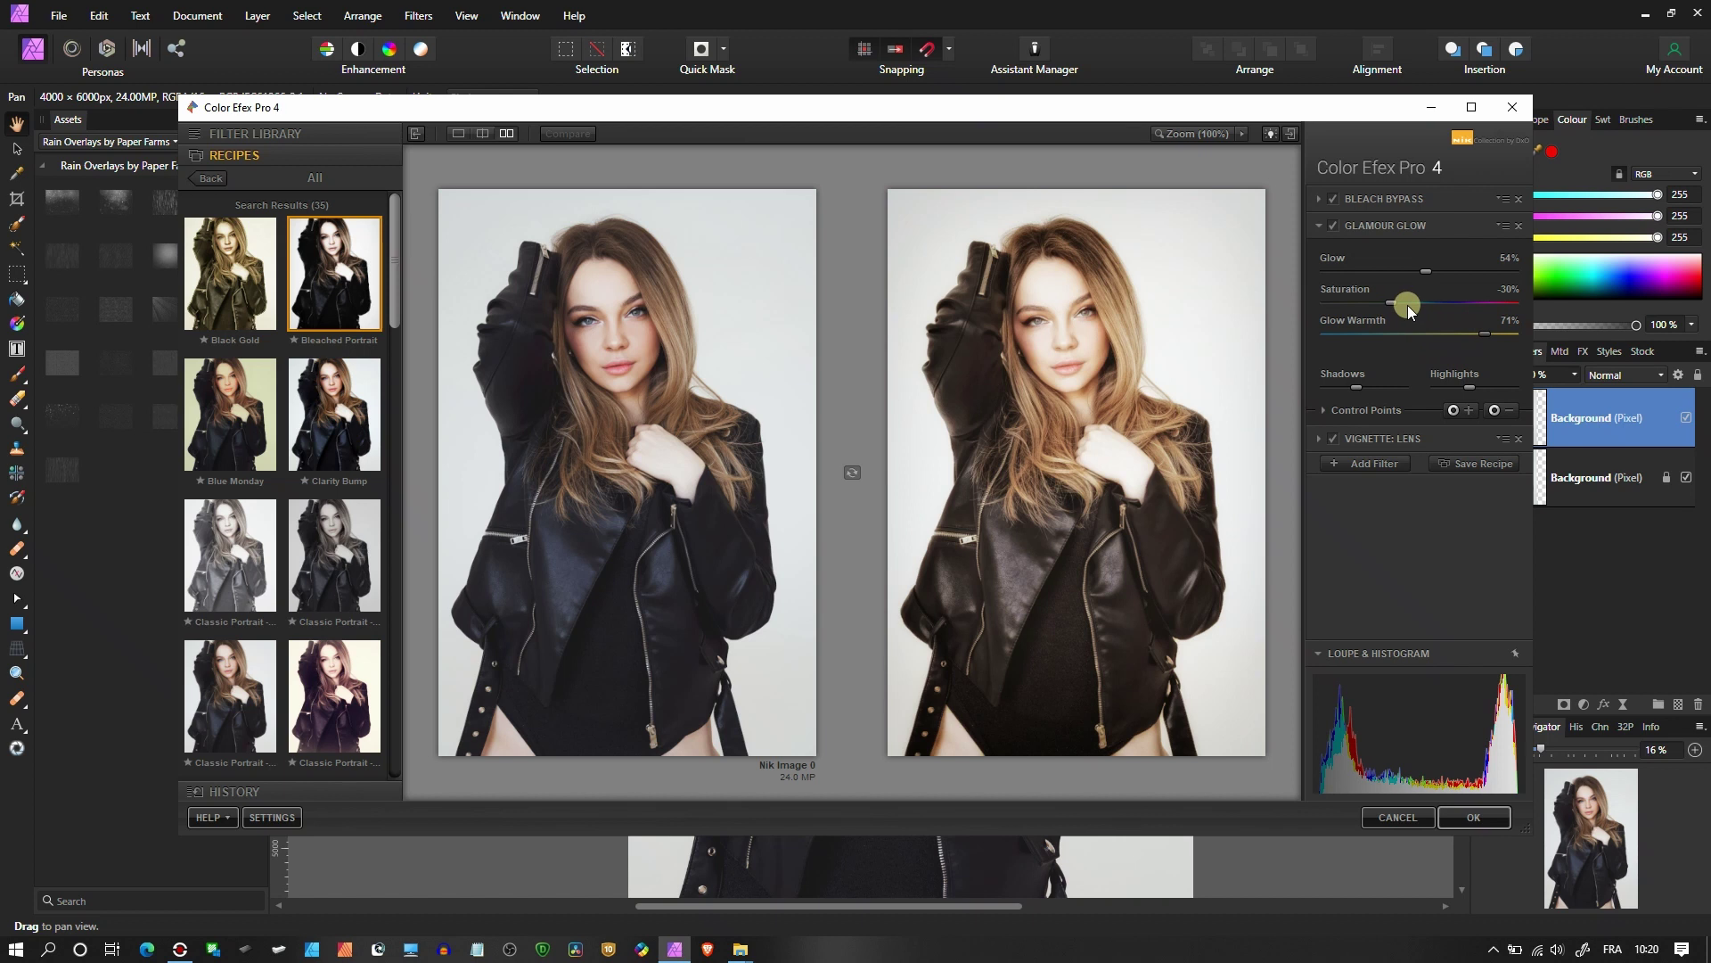
pyautogui.moveTo(1408, 305); pyautogui.dragTo(1421, 304)
# - Give the lens vignette -50% amount, a more rectangular shape and 14% brightness, then apply it
pyautogui.click(1398, 435)
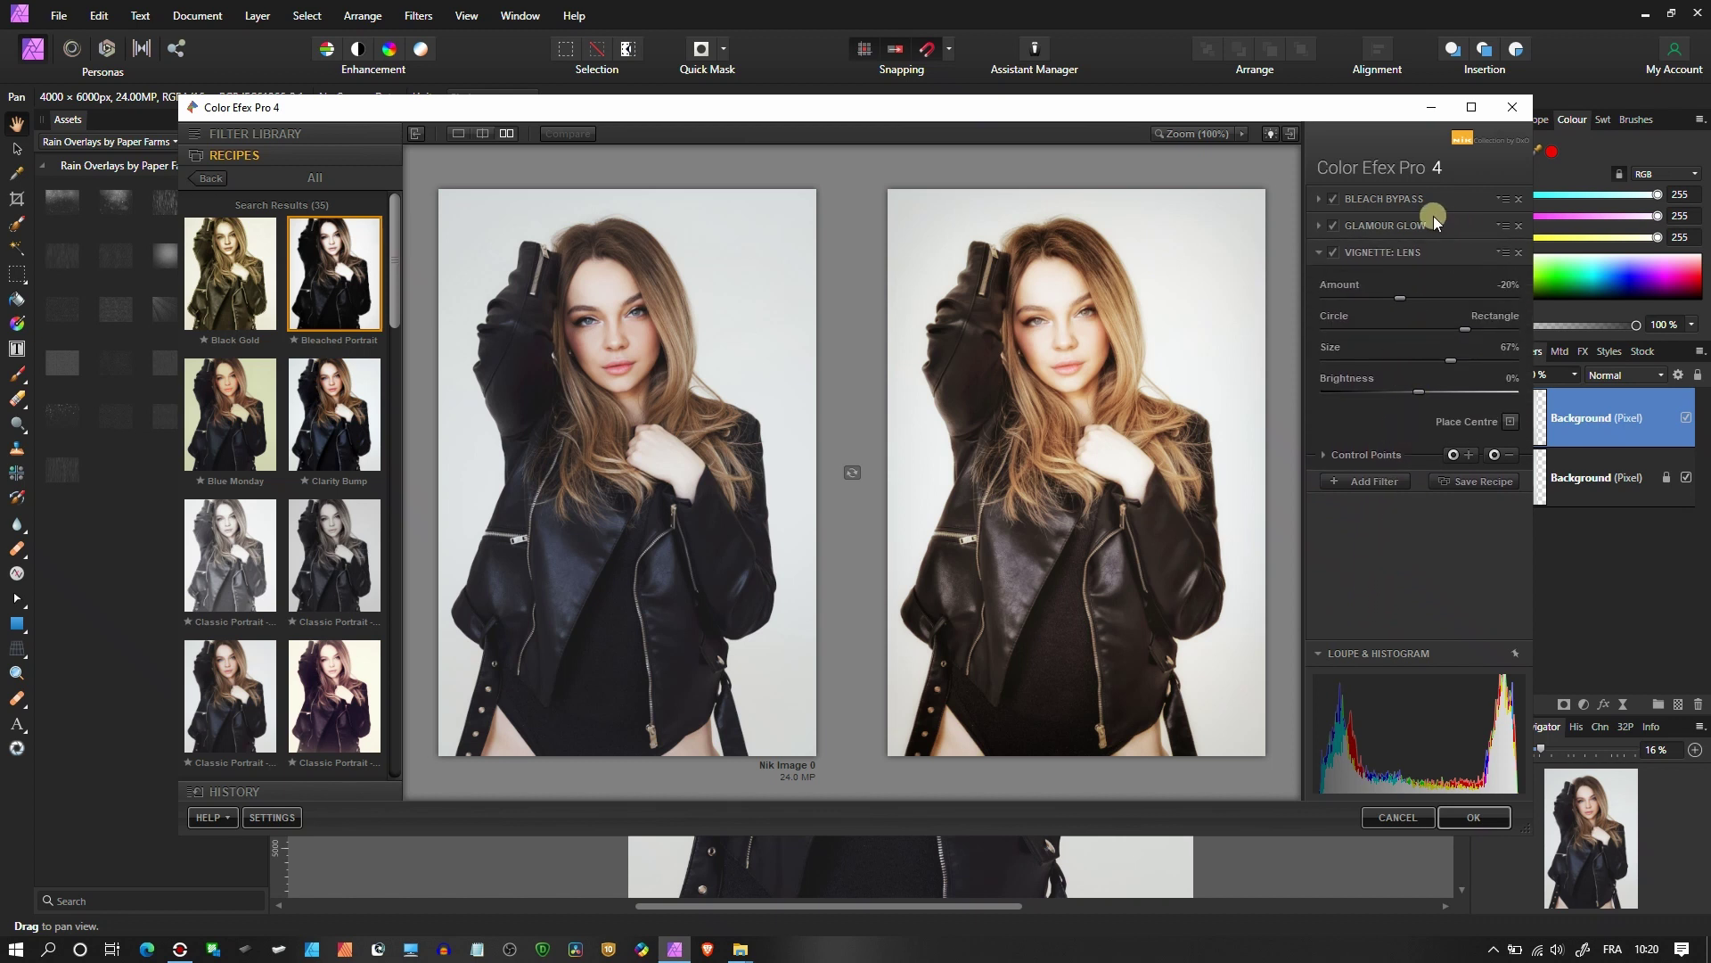
pyautogui.scroll(-3, 1408, 296)
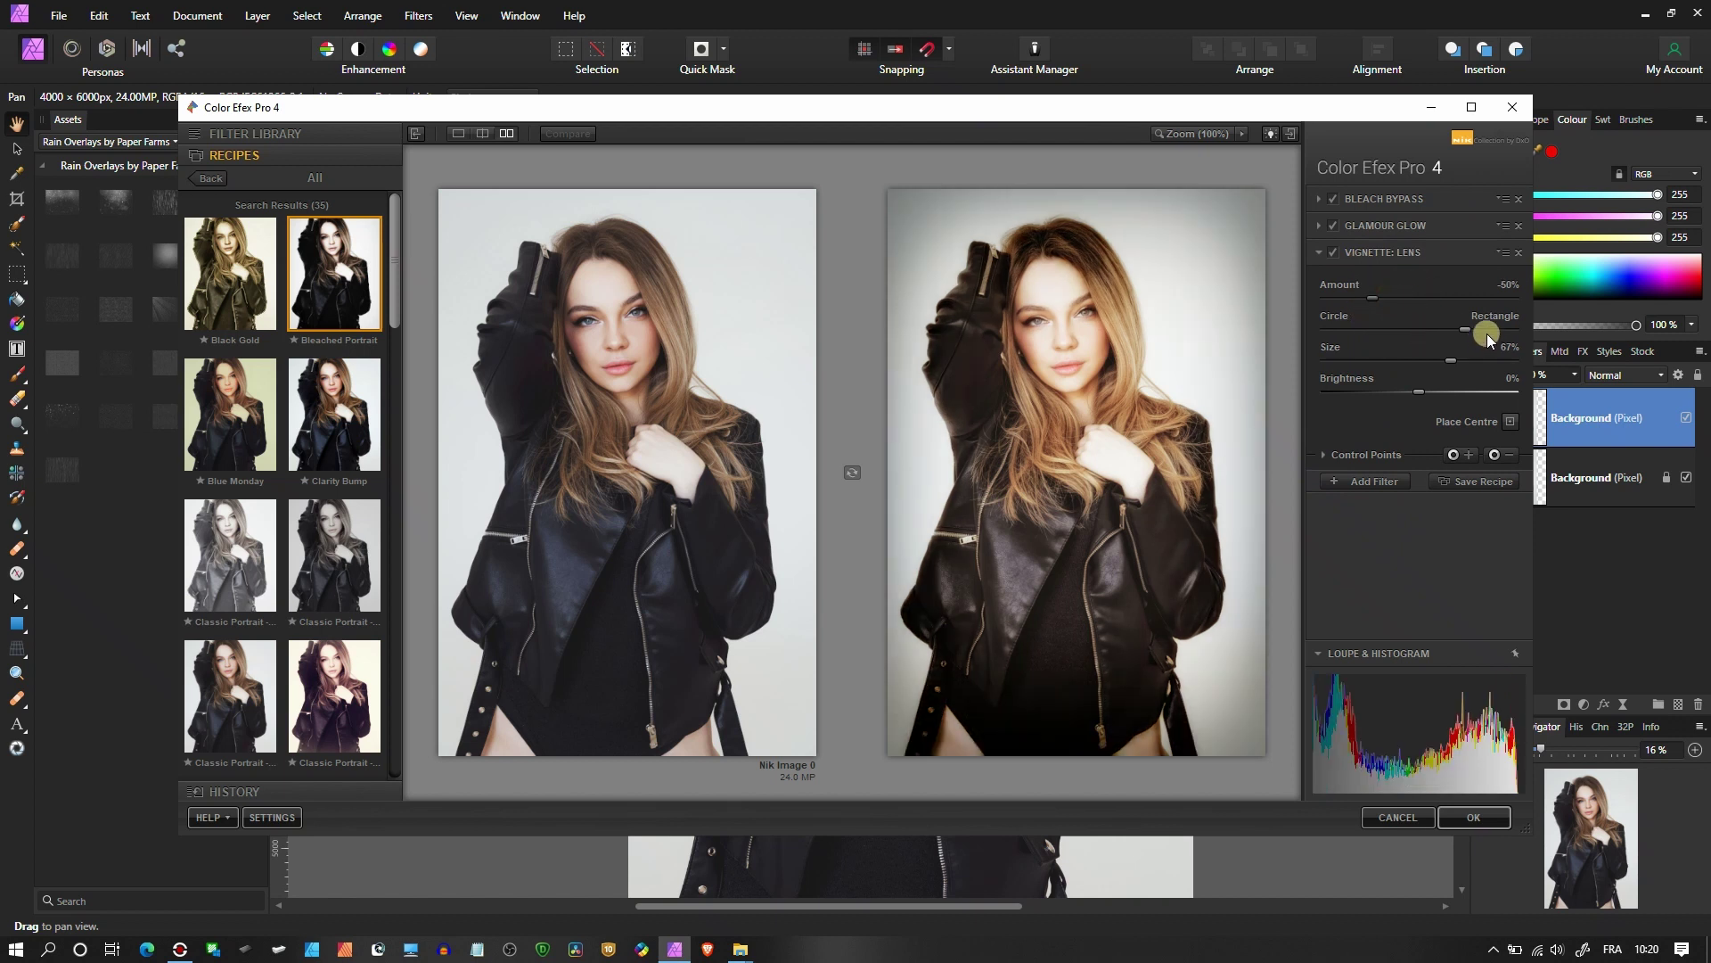
pyautogui.moveTo(1487, 335); pyautogui.dragTo(1501, 330)
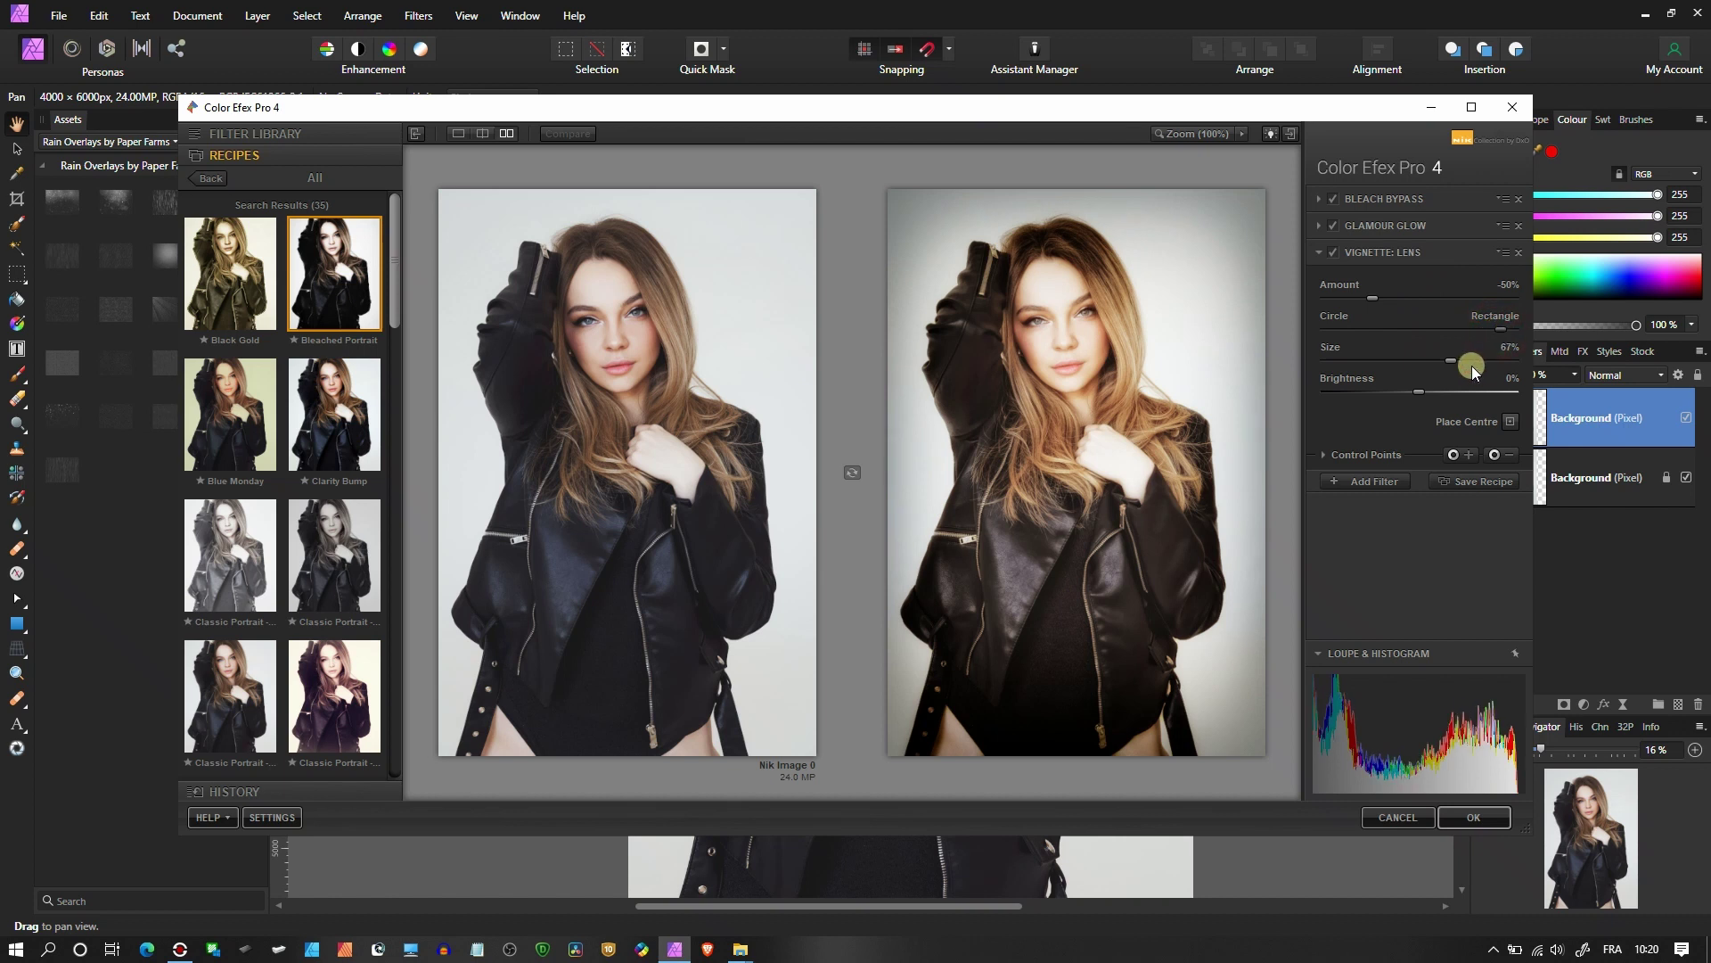
pyautogui.click(1435, 388)
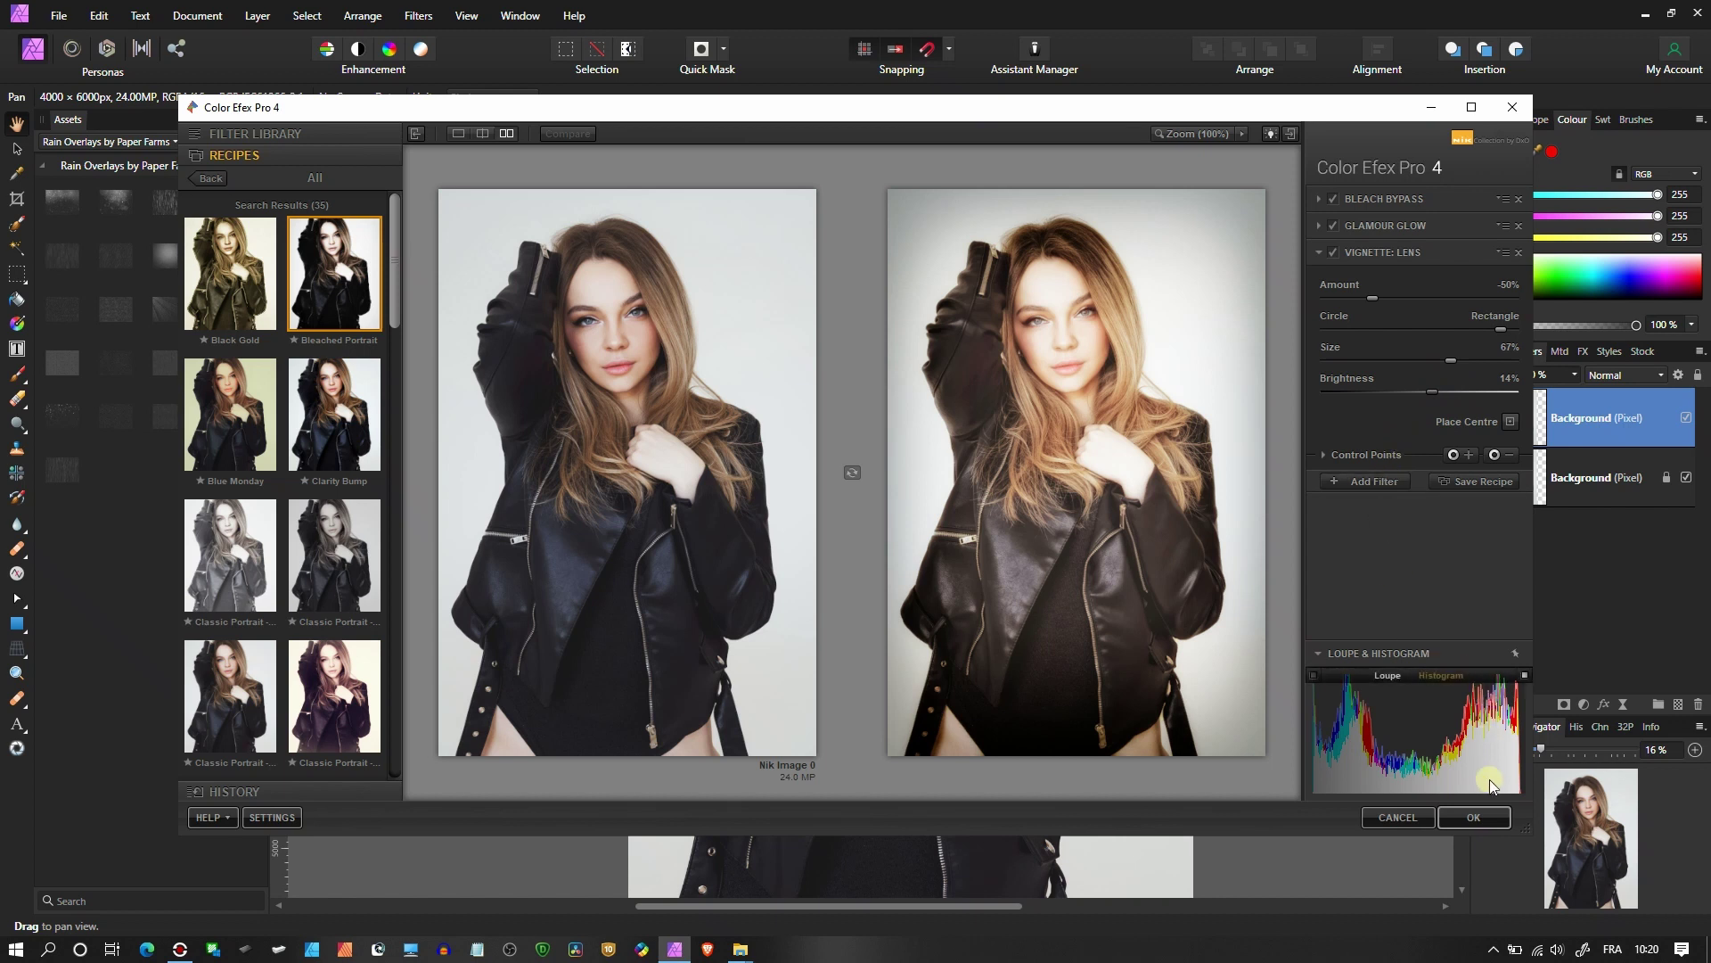
pyautogui.click(1473, 827)
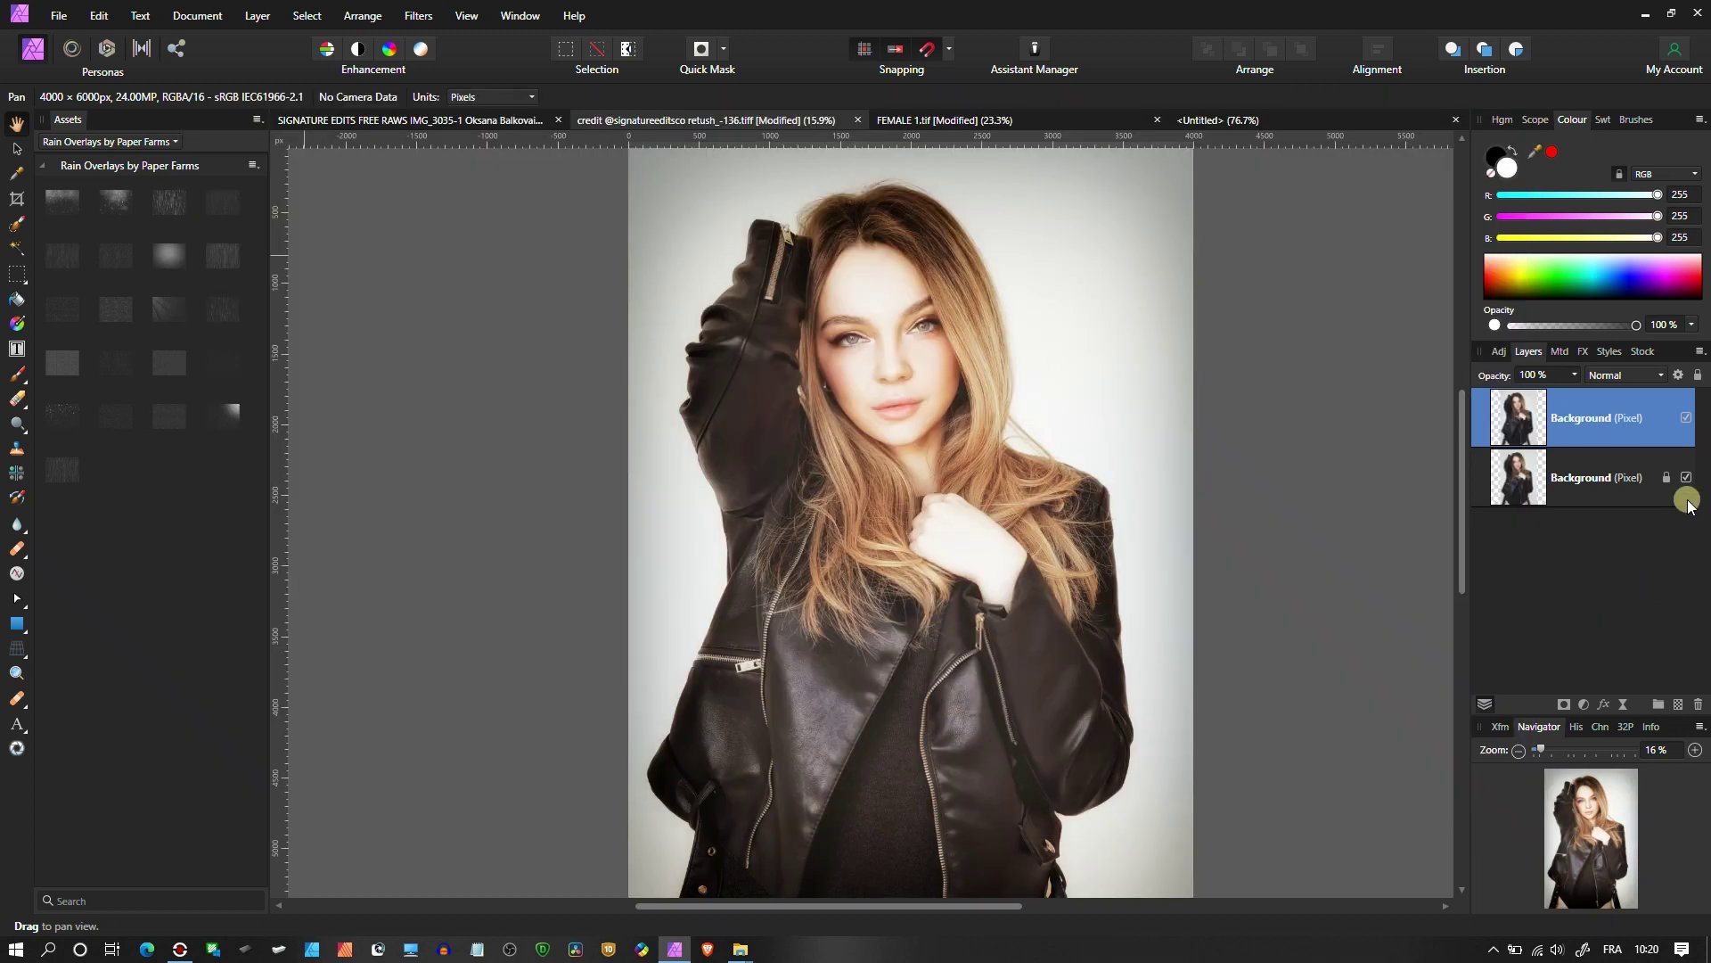
# - Hide and reshow the filtered layer to compare with the original, then switch to FEMALE 1.tif
pyautogui.click(1686, 418)
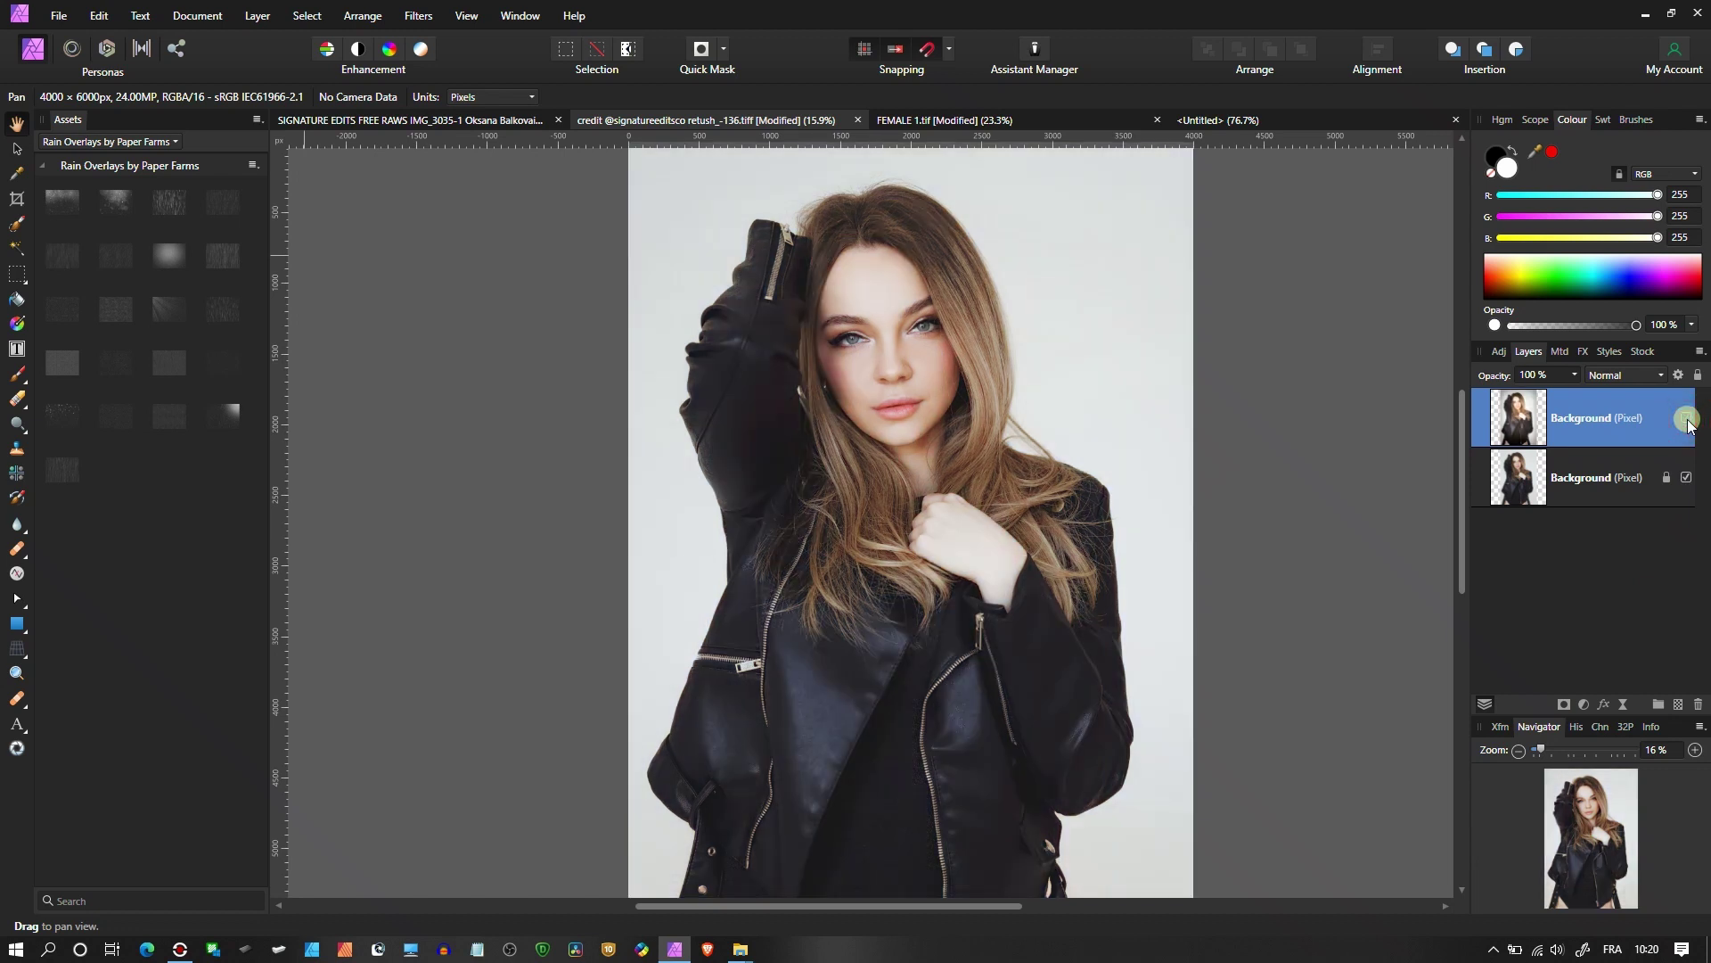
pyautogui.click(1687, 418)
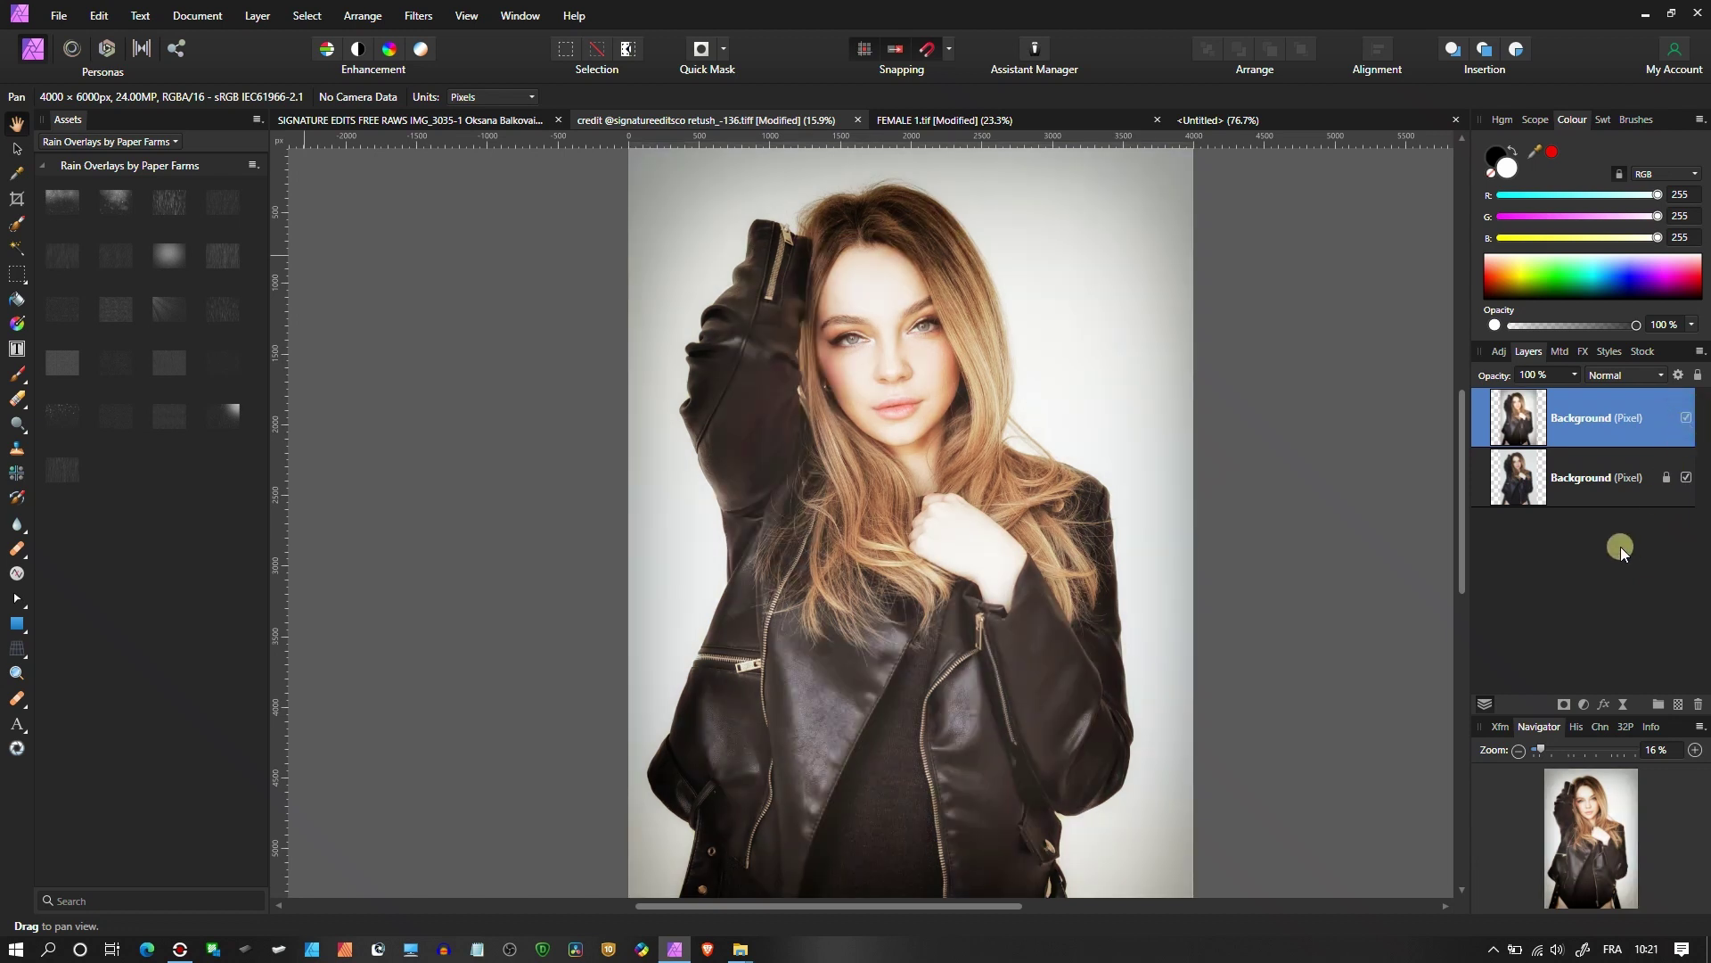
pyautogui.click(989, 120)
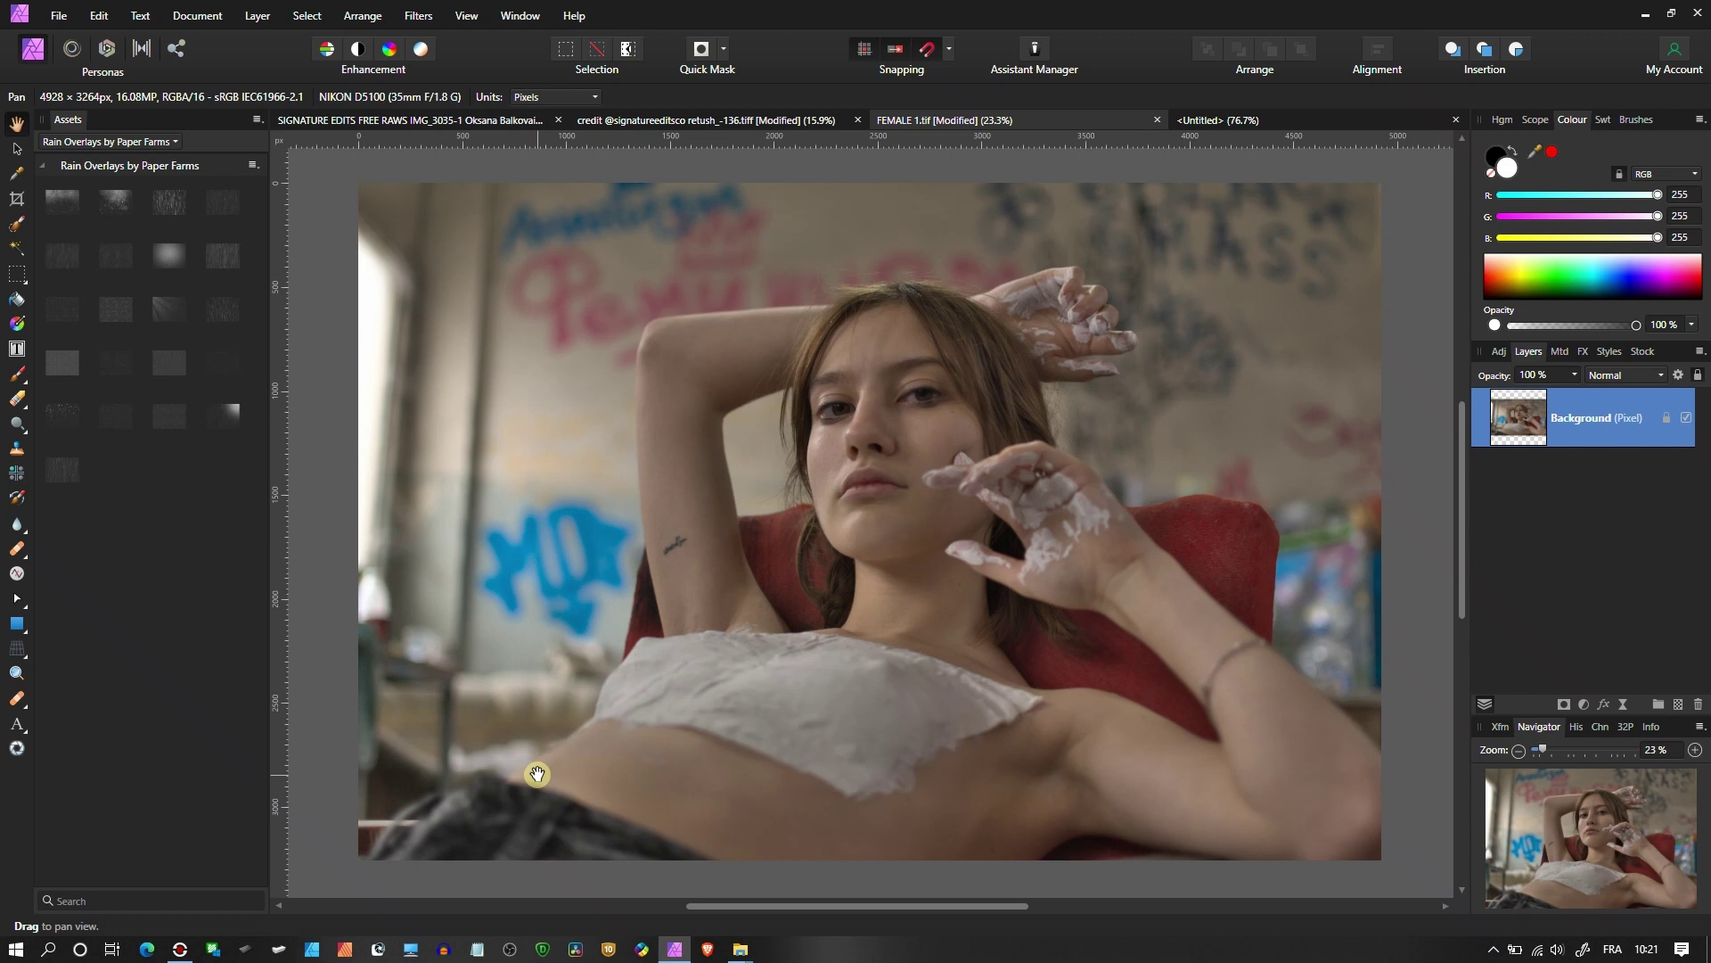
# - Duplicate the reclining-girl Background layer with Ctrl+J and launch Color Efex Pro 4 on the copy
pyautogui.hotkey('ctrl', 'j')
pyautogui.click(418, 15)
pyautogui.moveTo(278, 237)
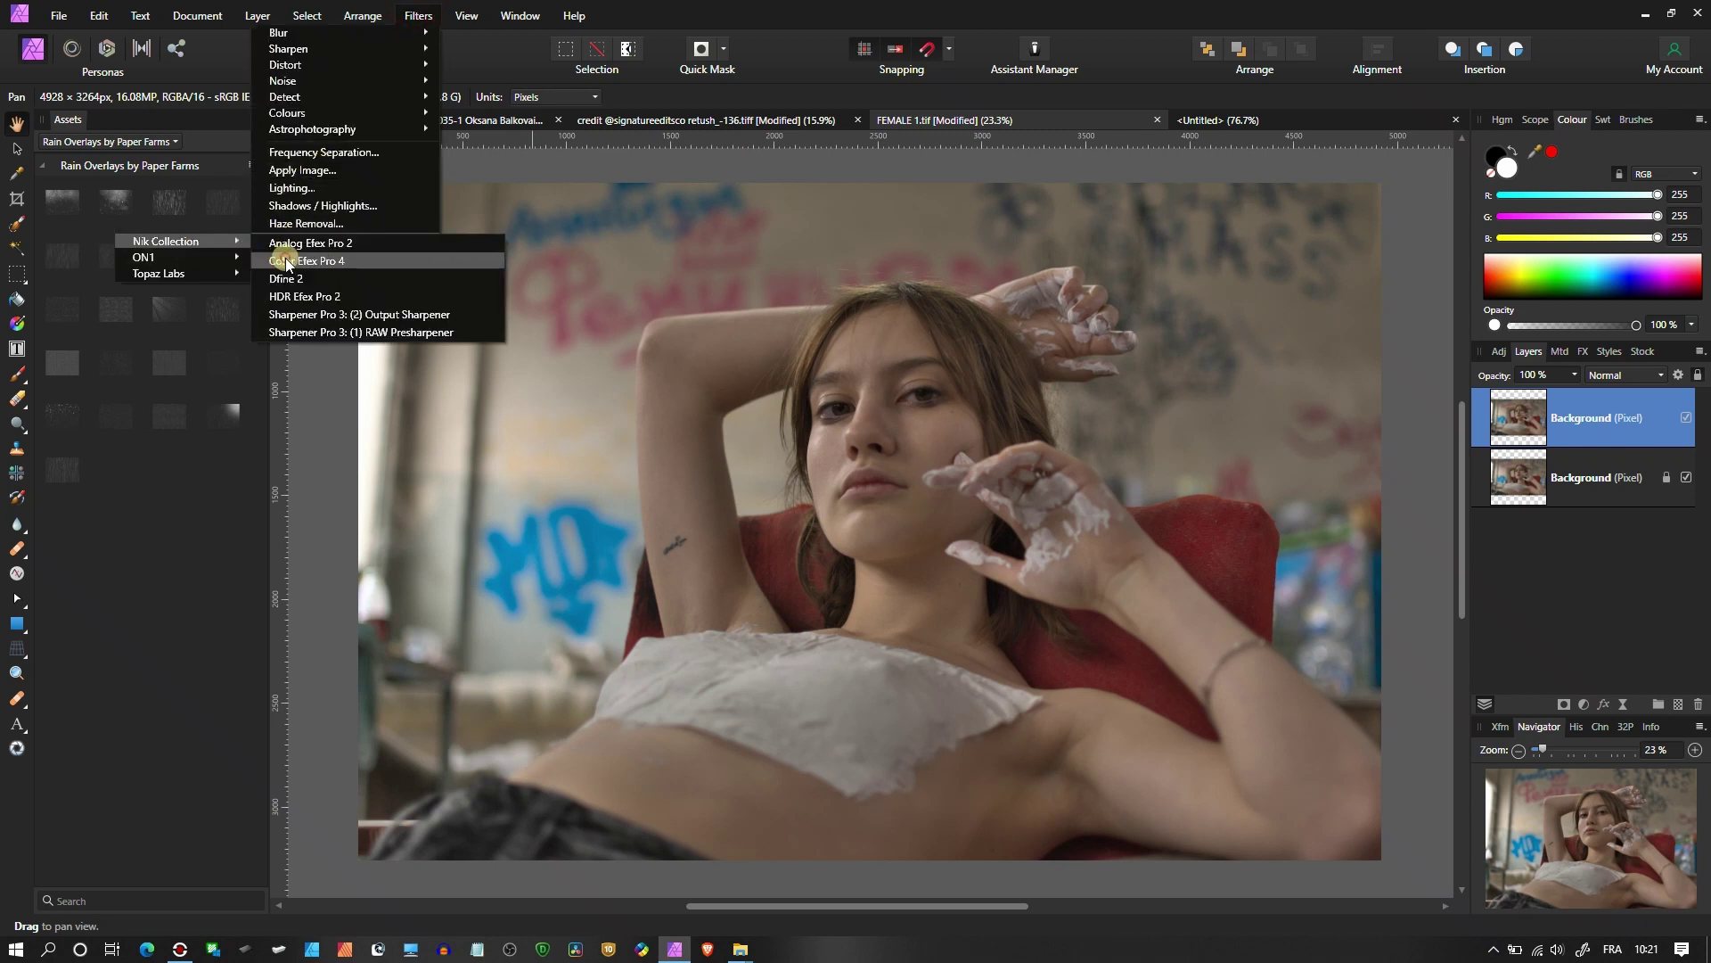
pyautogui.click(286, 259)
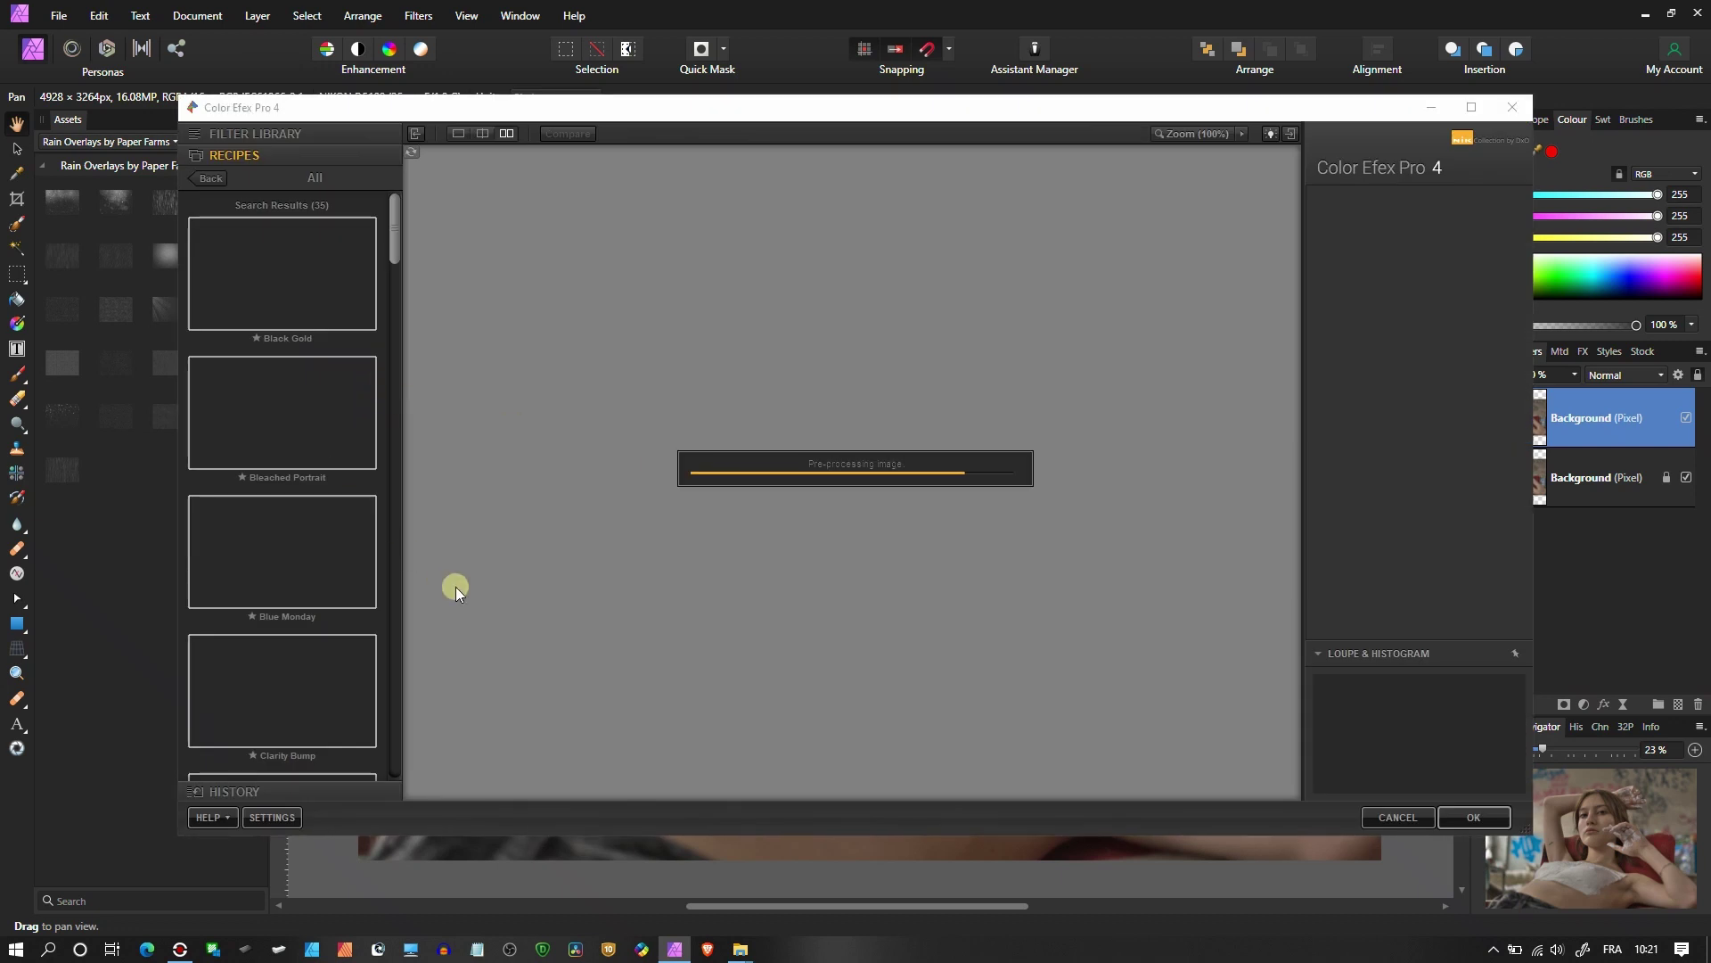
pyautogui.click(308, 376)
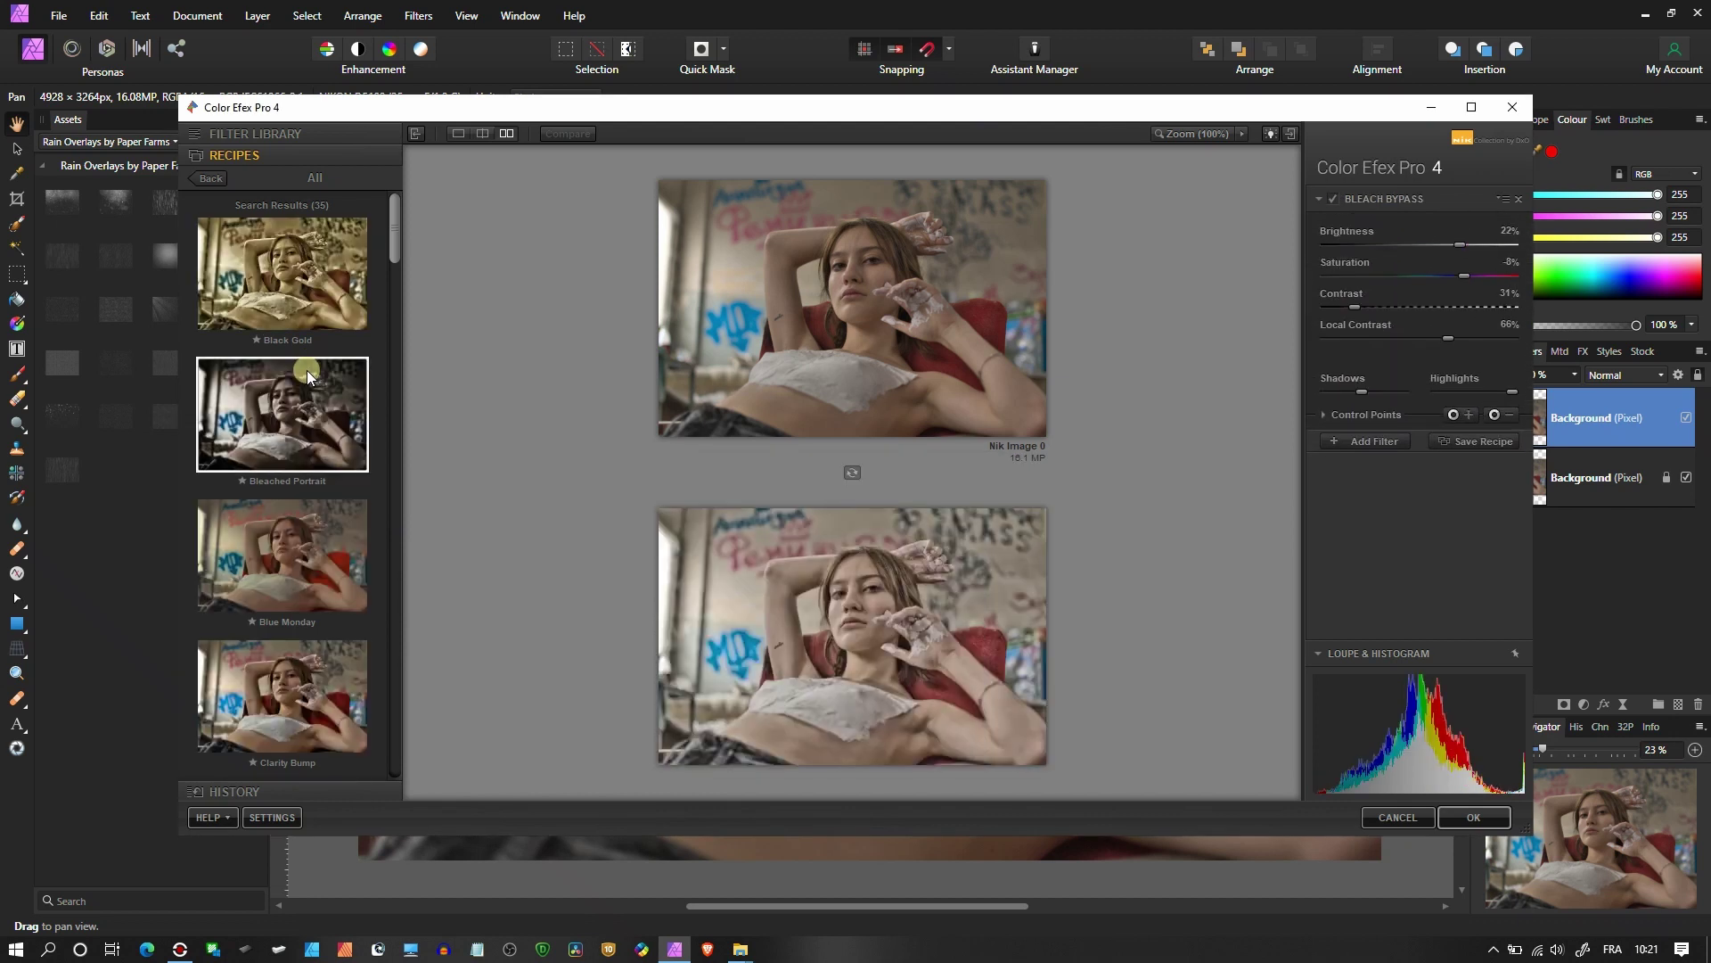
pyautogui.scroll(-1, 298, 534)
pyautogui.click(278, 689)
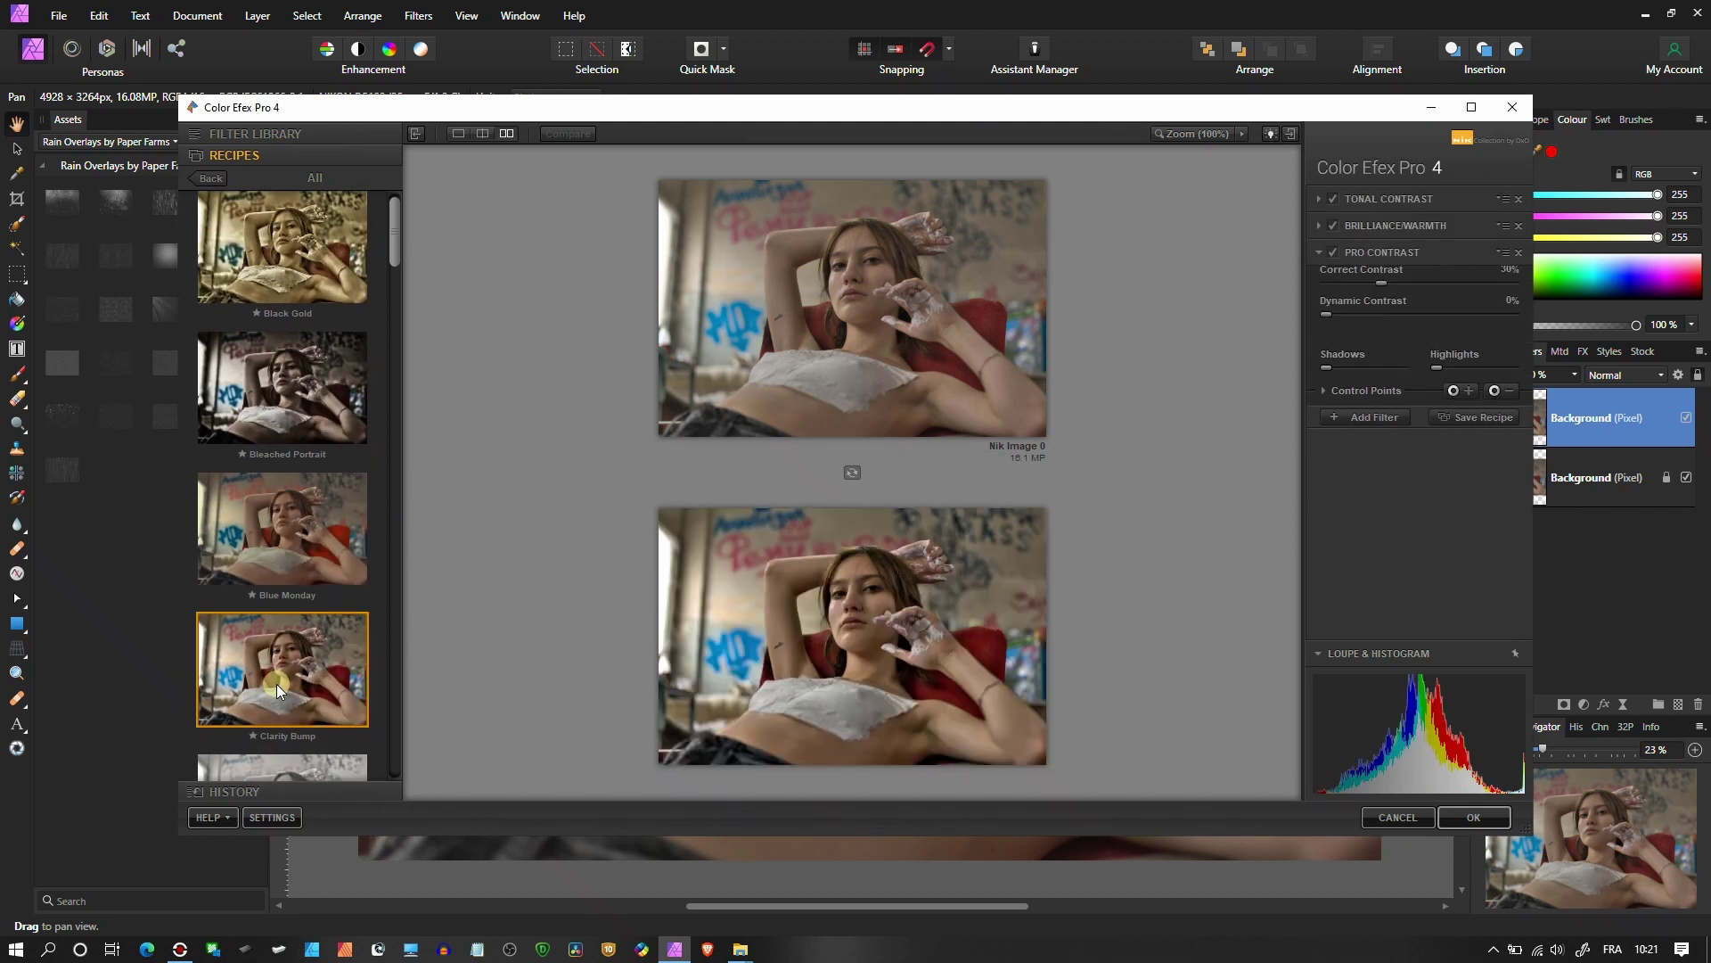
pyautogui.scroll(-3, 303, 624)
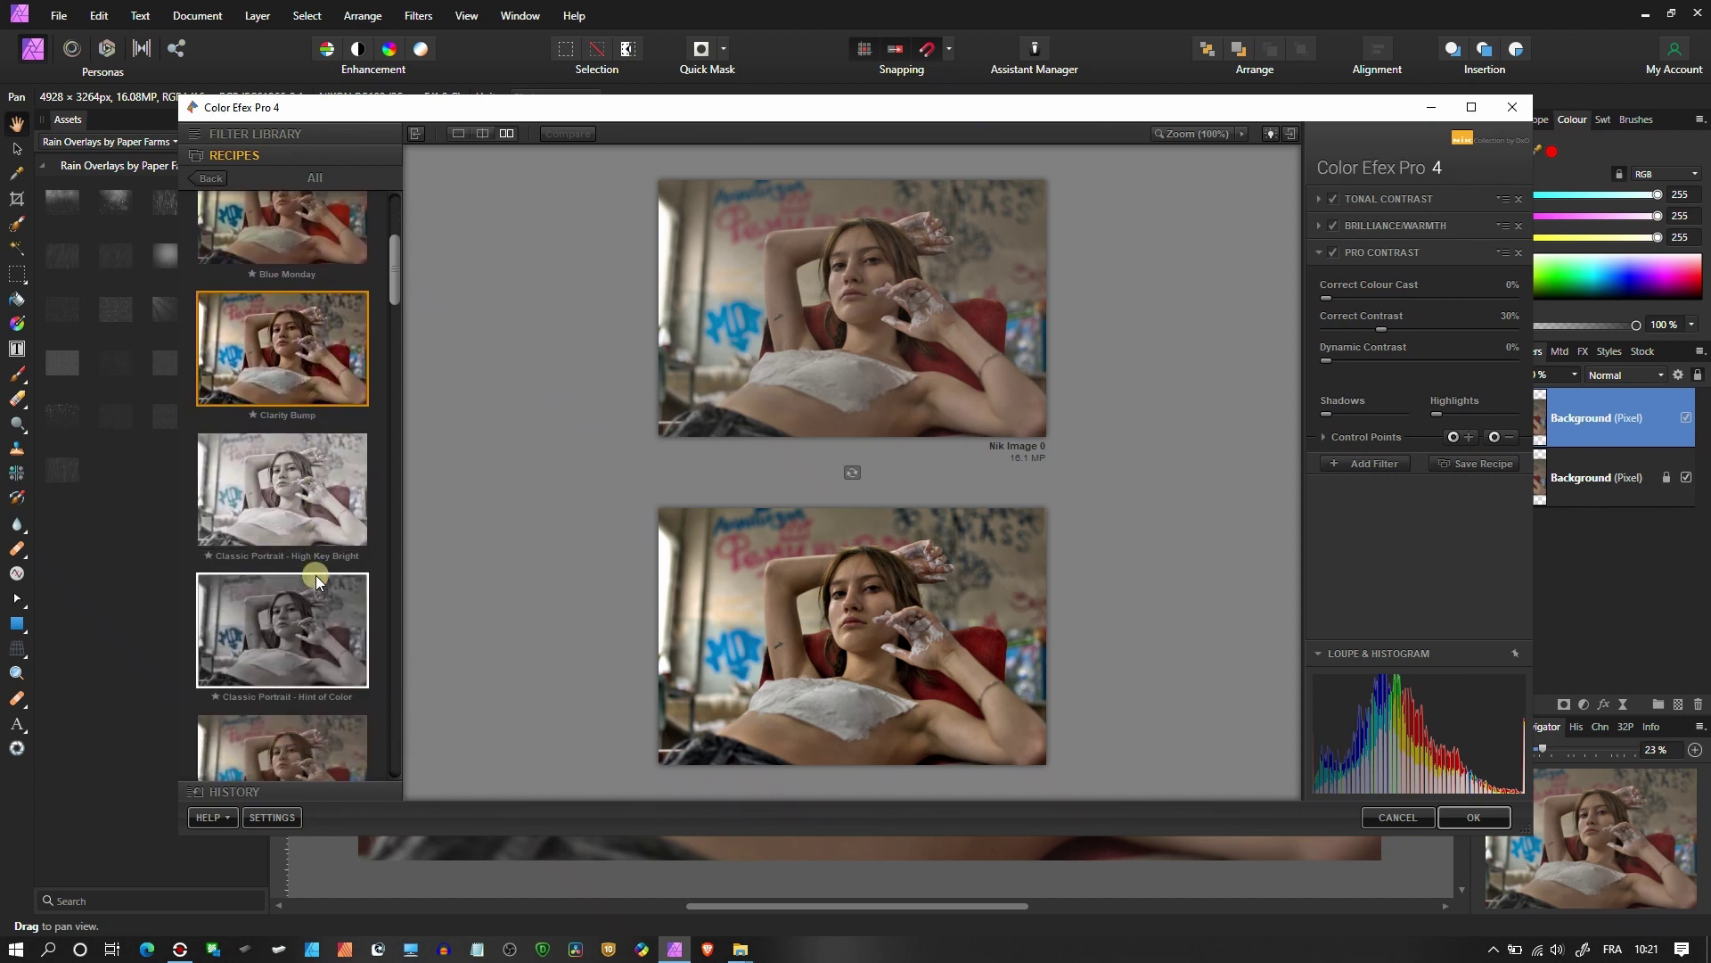
pyautogui.scroll(-5, 316, 579)
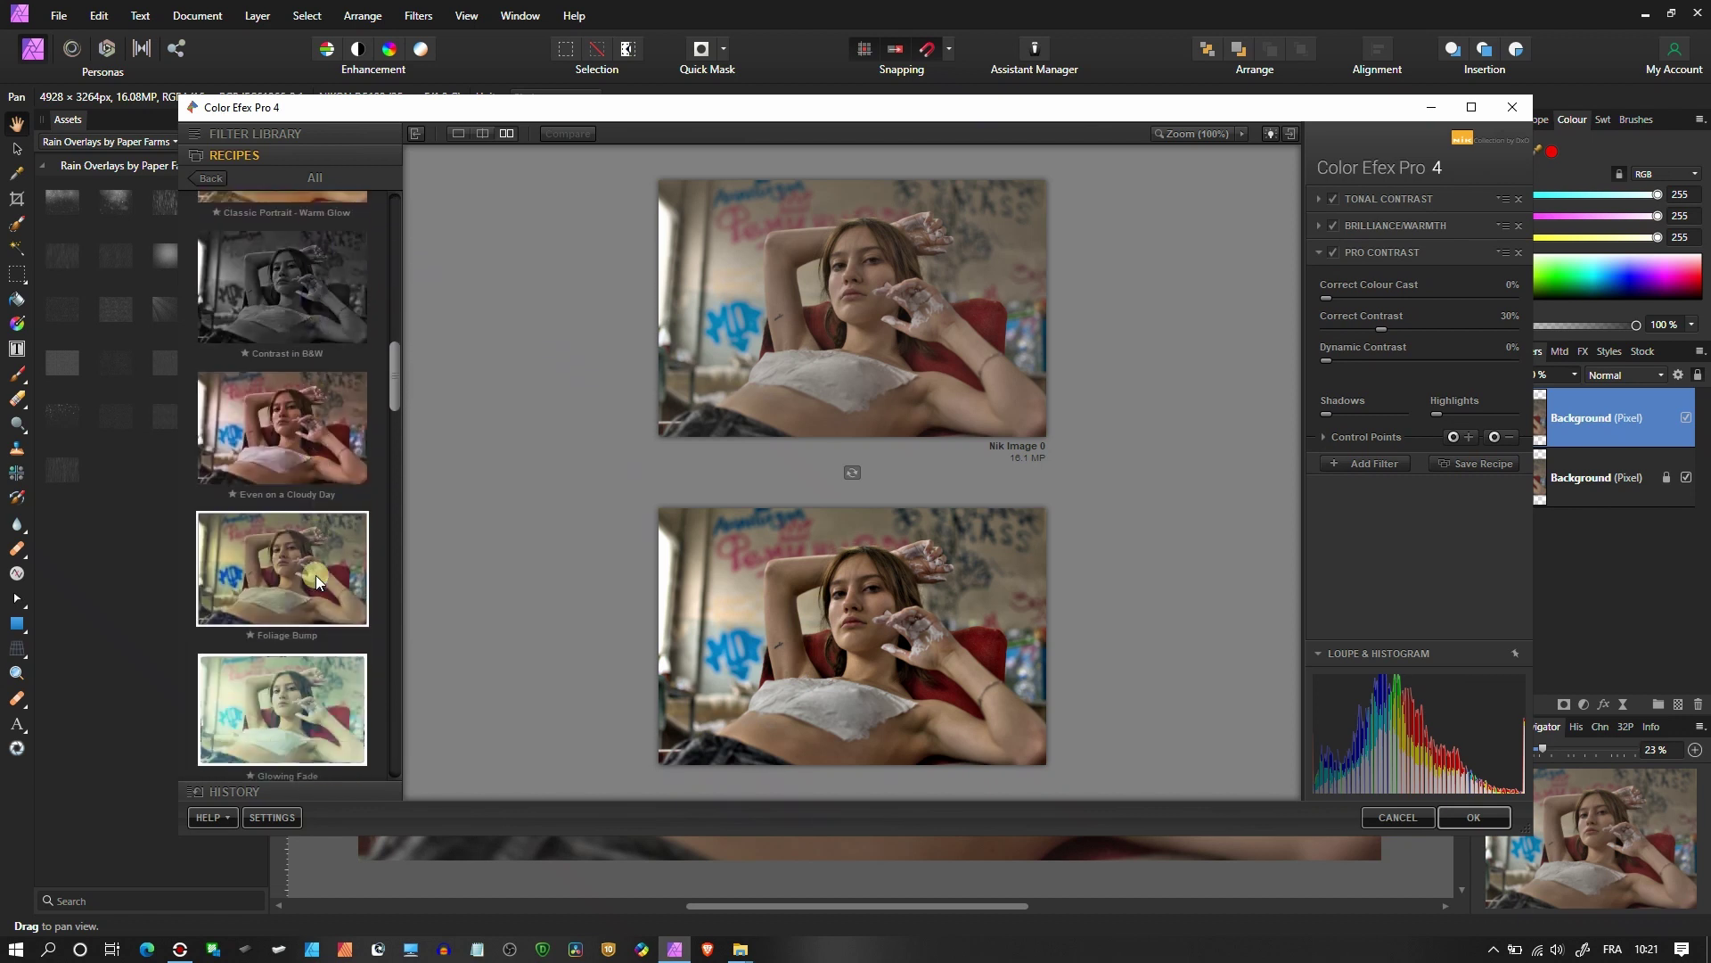
pyautogui.scroll(-10, 316, 579)
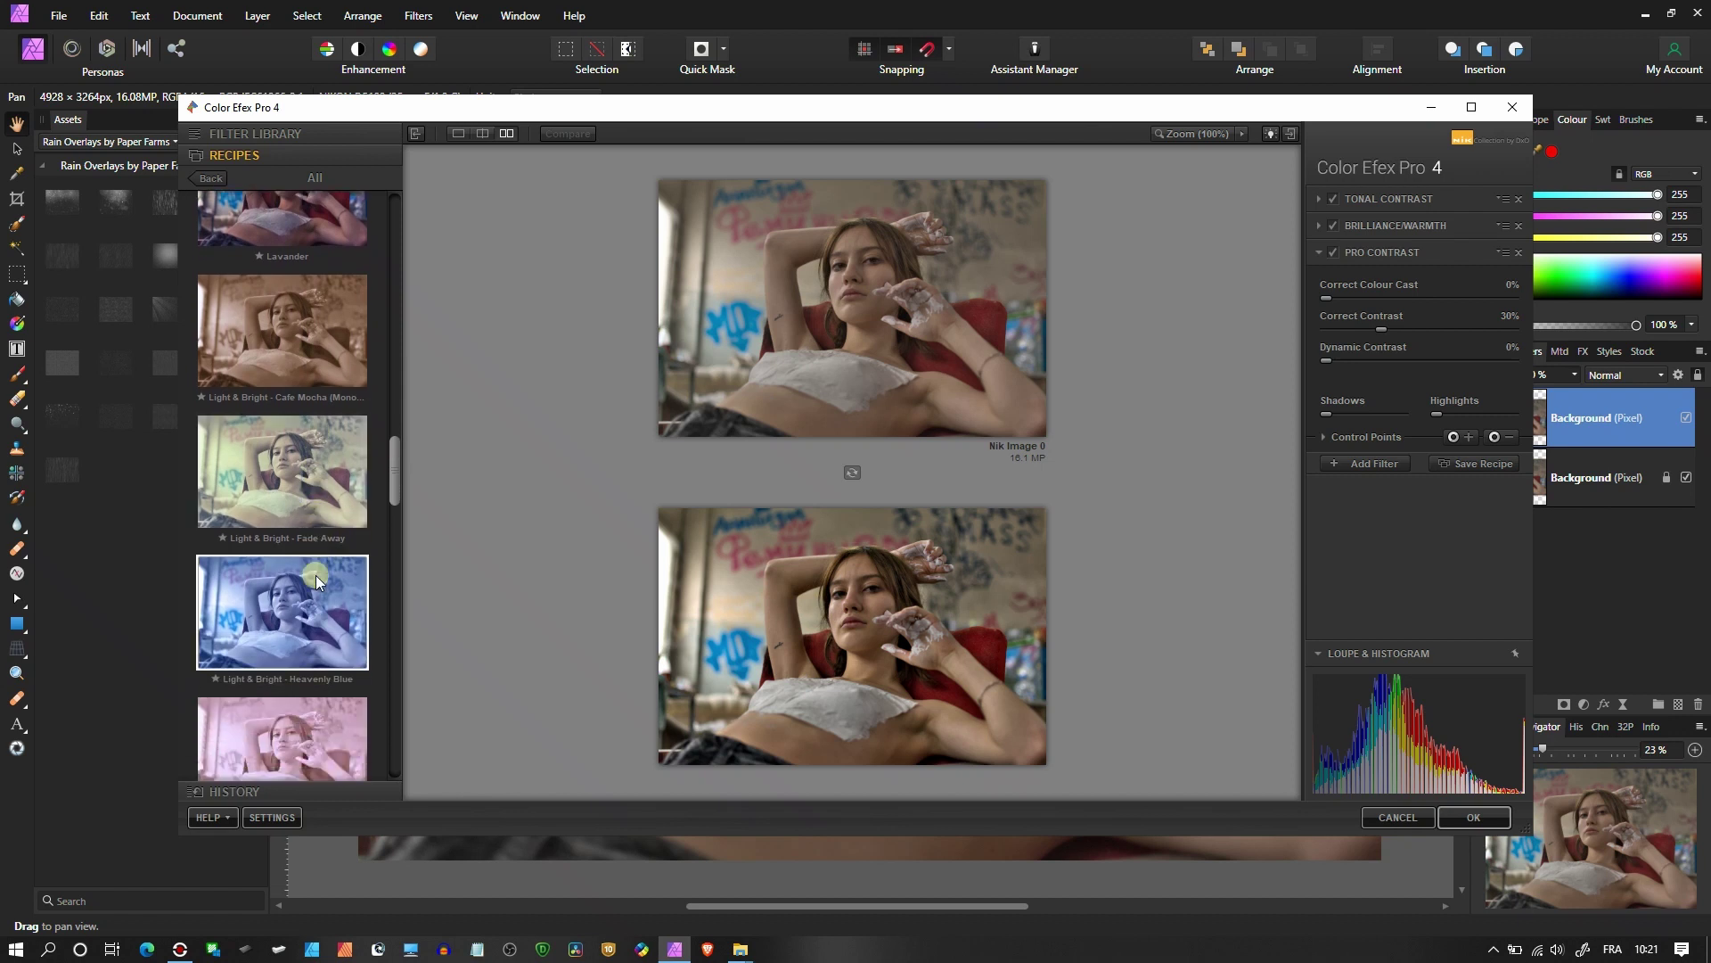
pyautogui.scroll(-8, 316, 579)
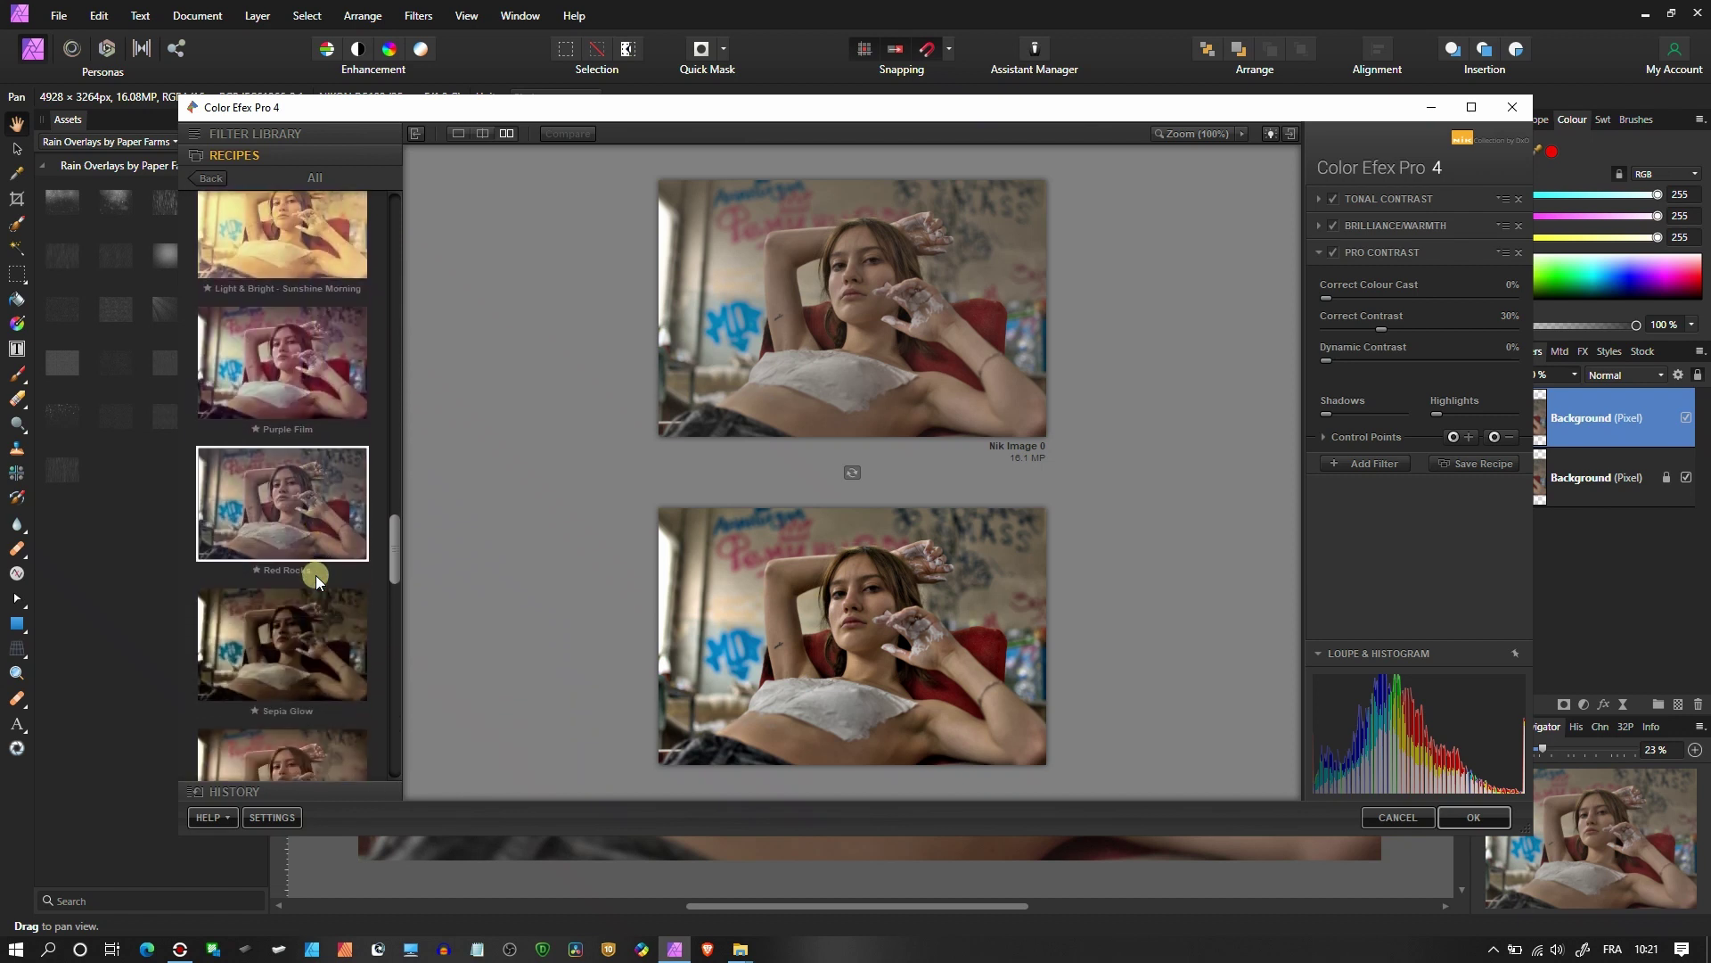
pyautogui.scroll(-7, 316, 580)
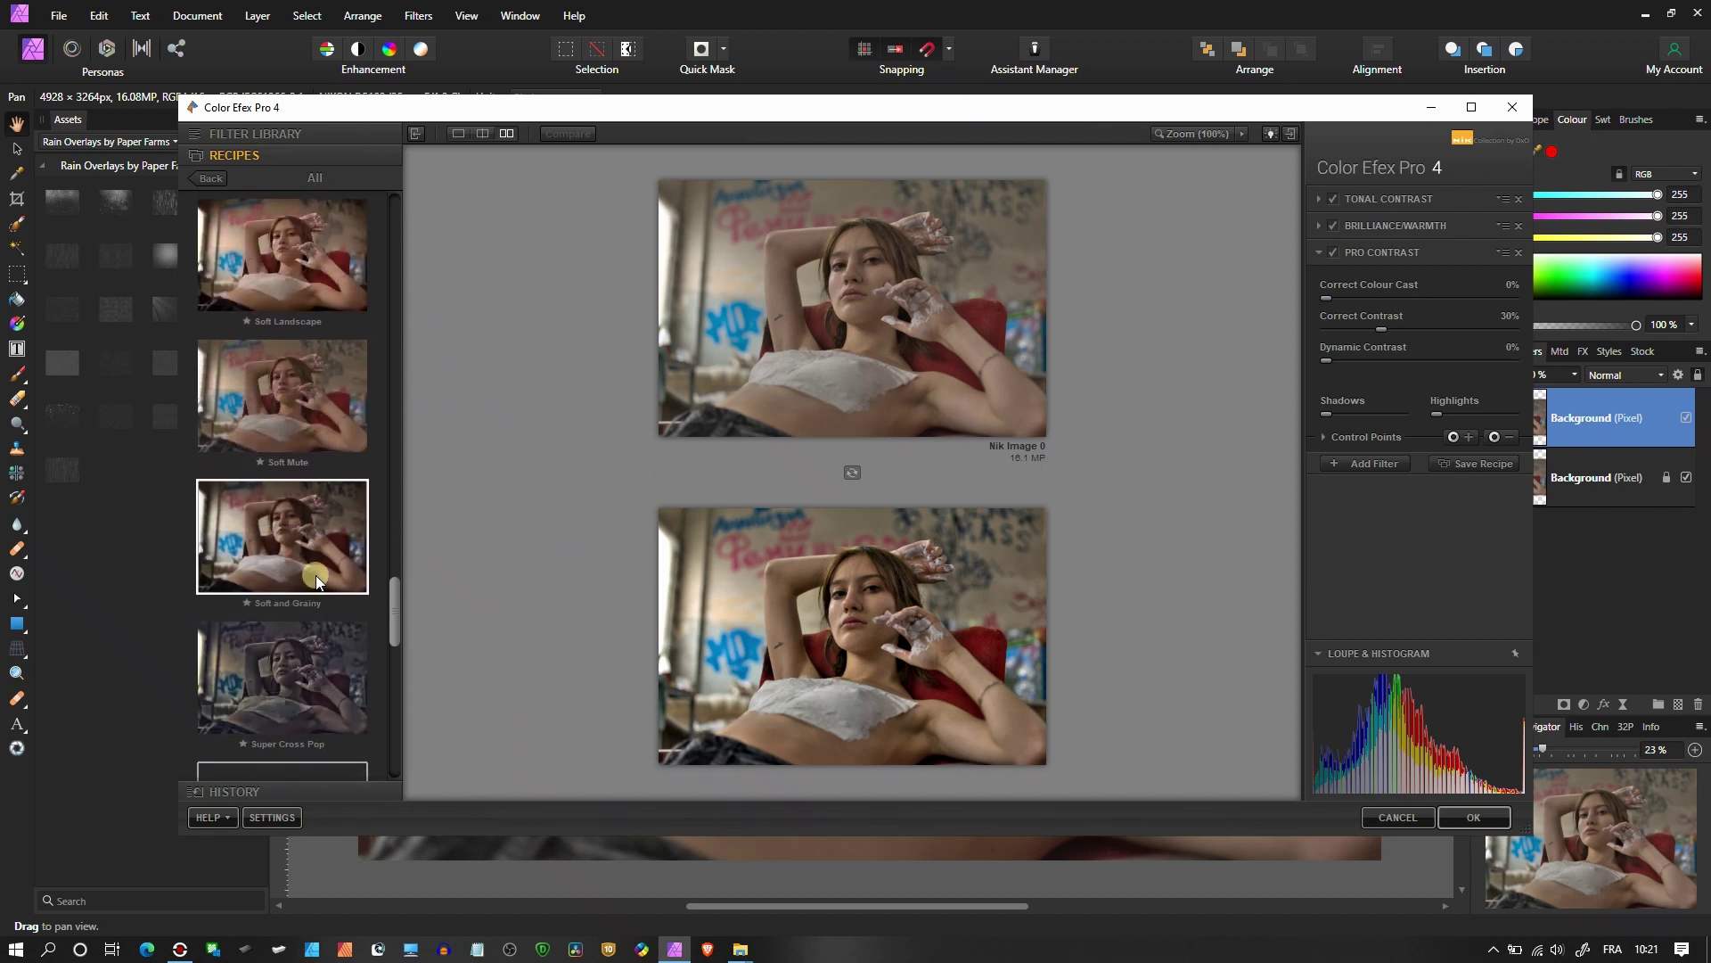
pyautogui.scroll(-5, 316, 579)
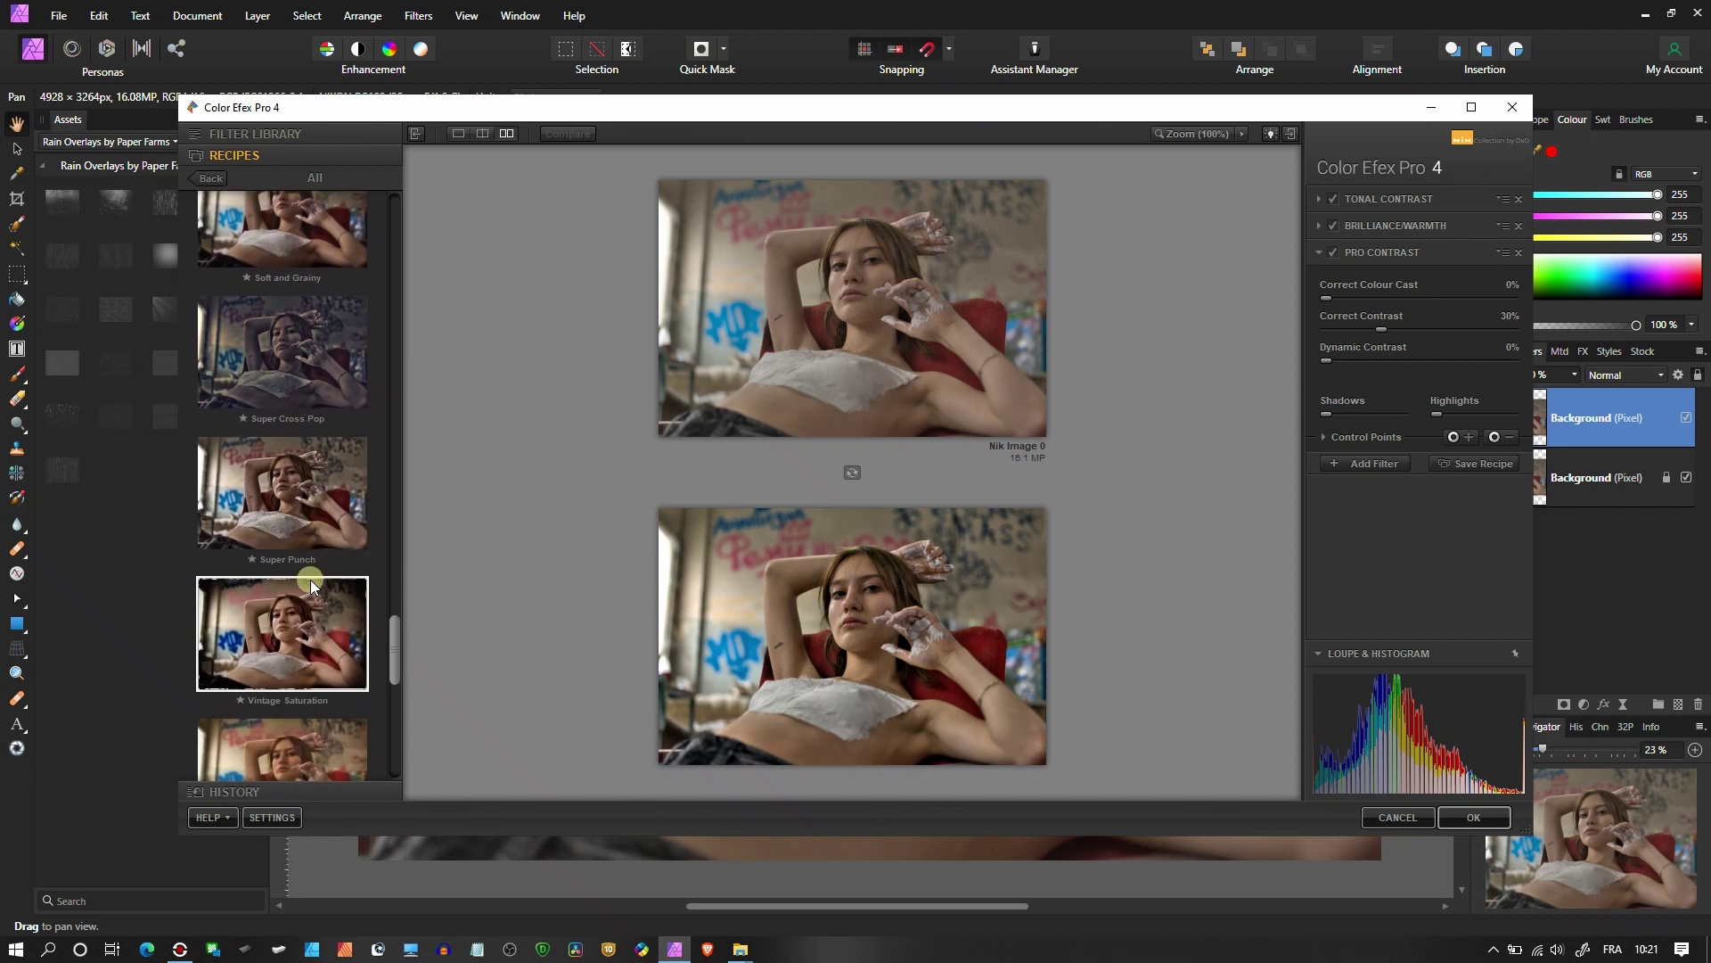
pyautogui.scroll(15, 307, 590)
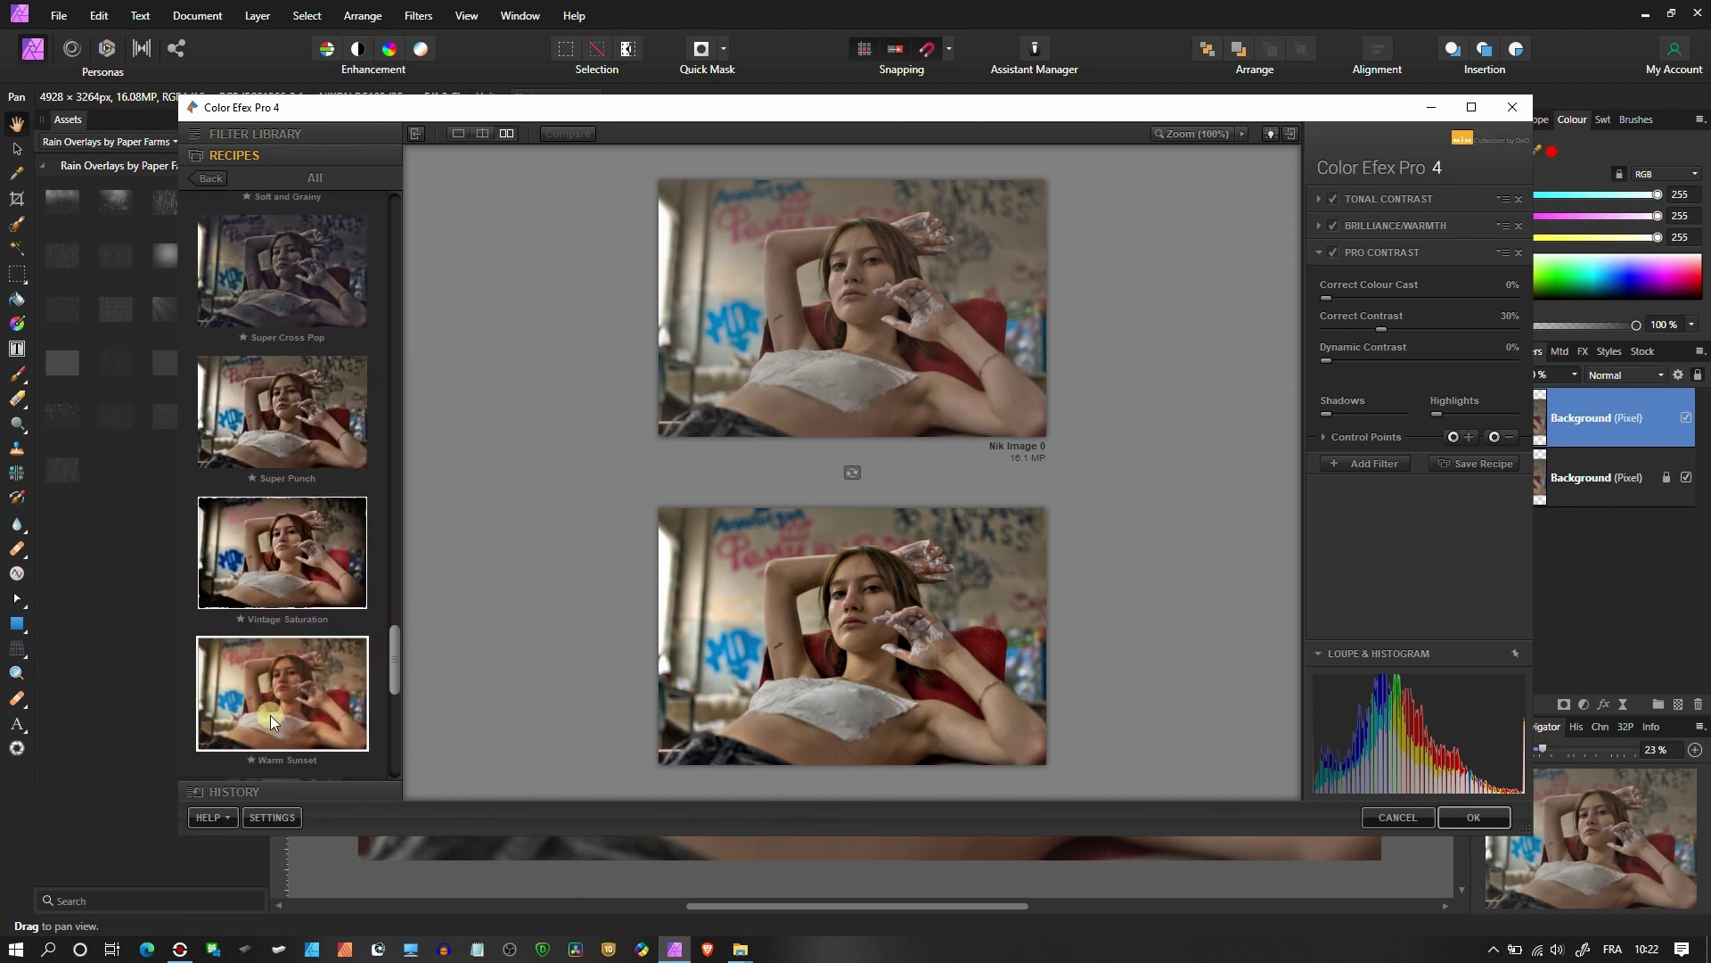
pyautogui.scroll(4, 448, 368)
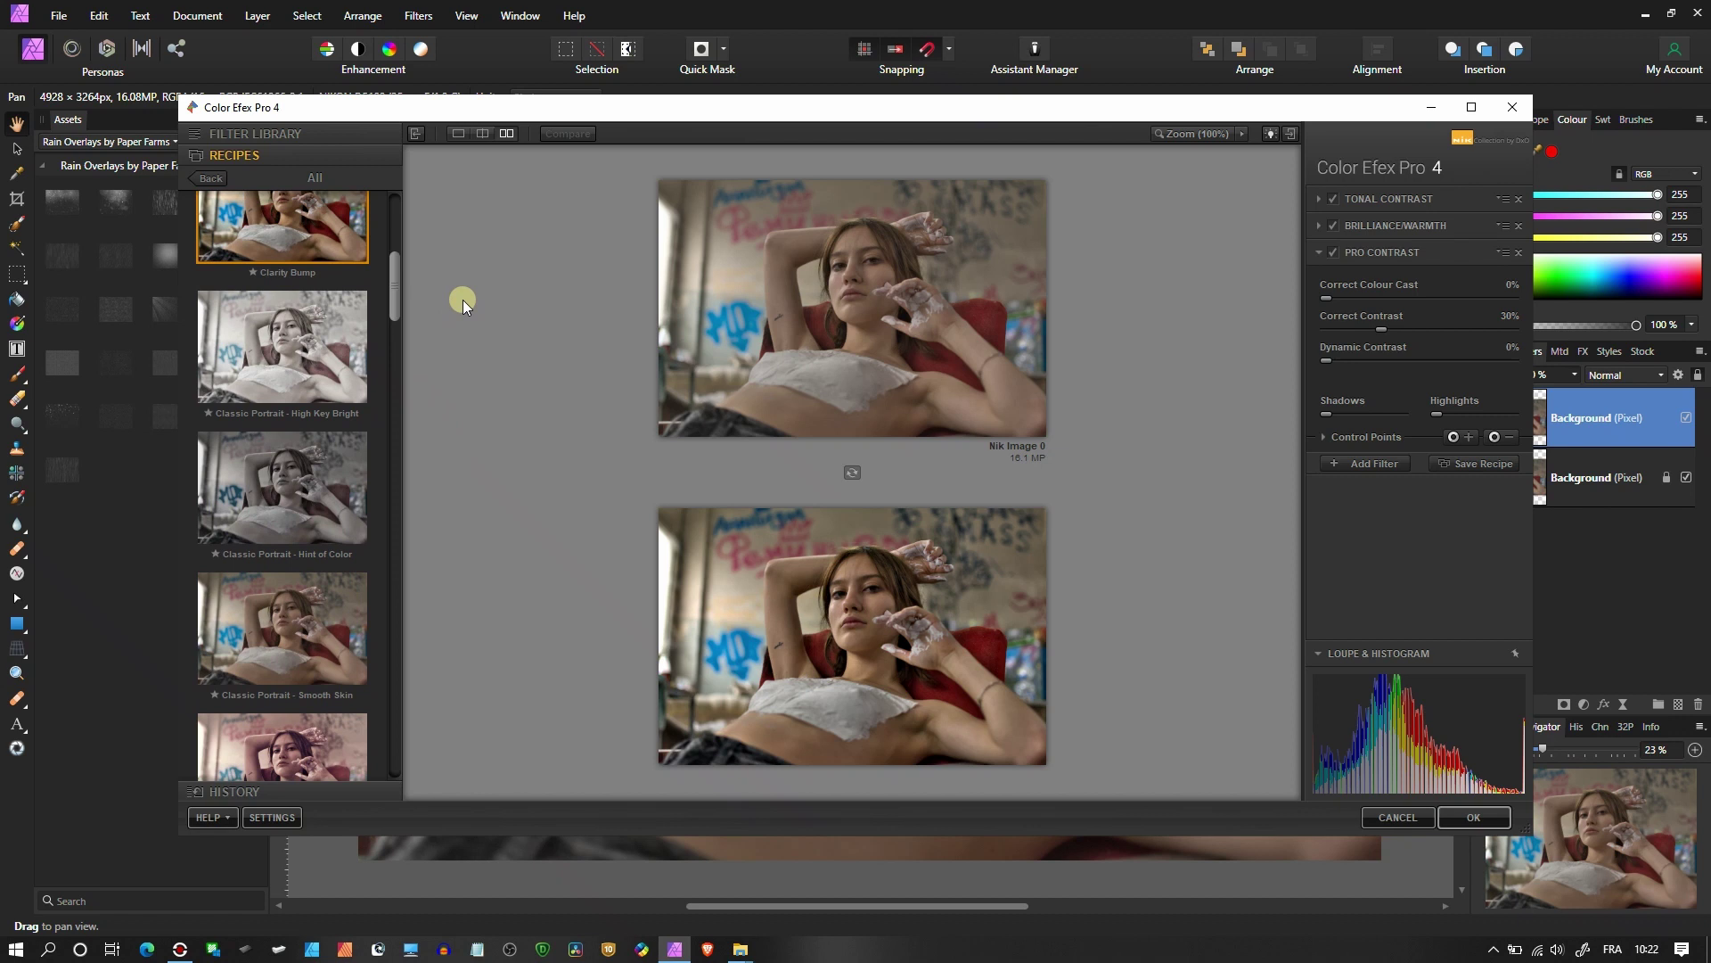
pyautogui.scroll(2, 462, 303)
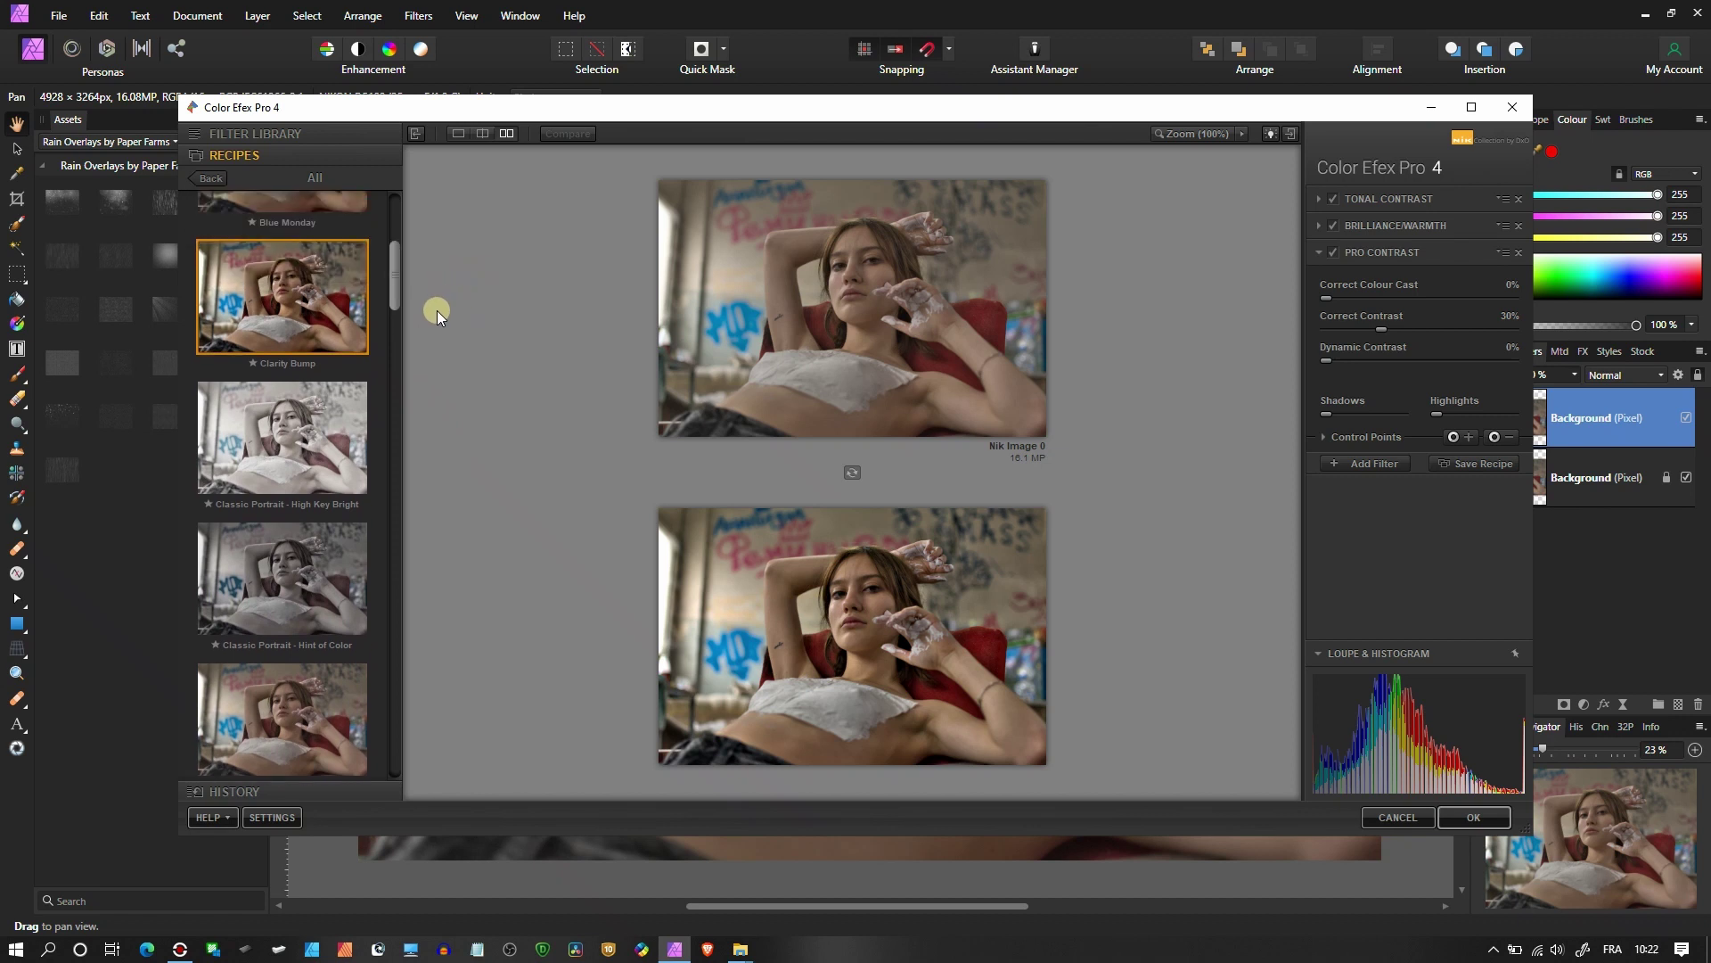
# - Apply High Key Bright in single view with Saturation -6%, Warmth -65%, Perceptual Saturation 13%
pyautogui.click(303, 392)
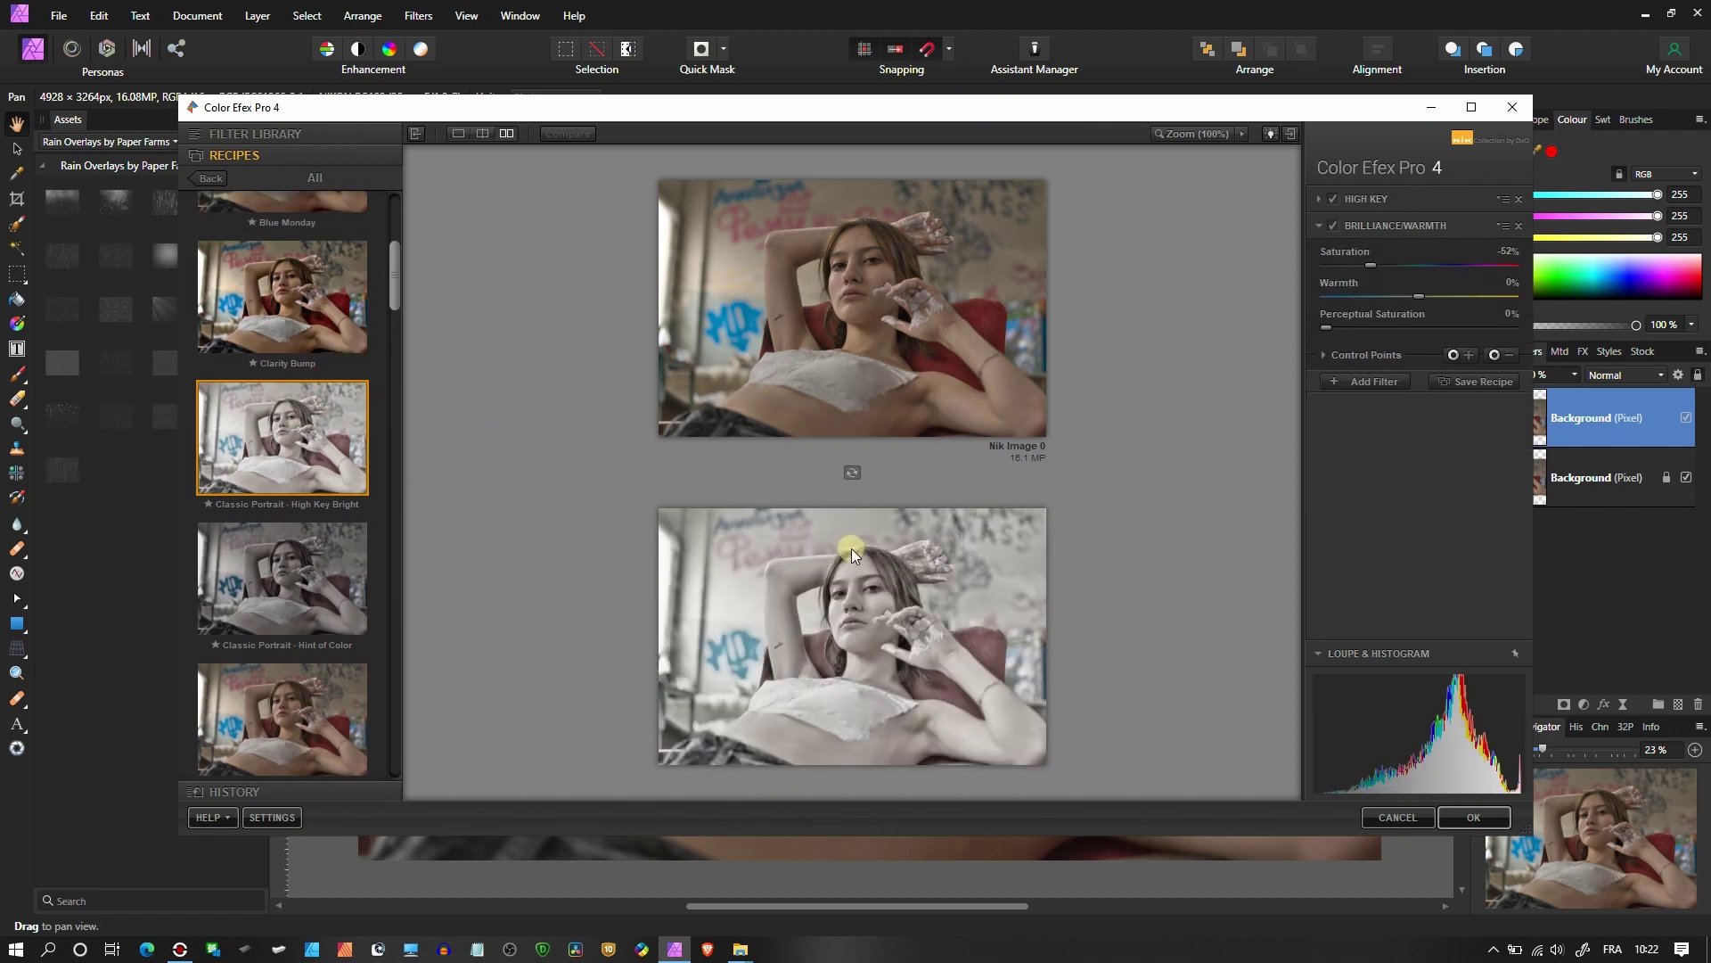
pyautogui.click(464, 134)
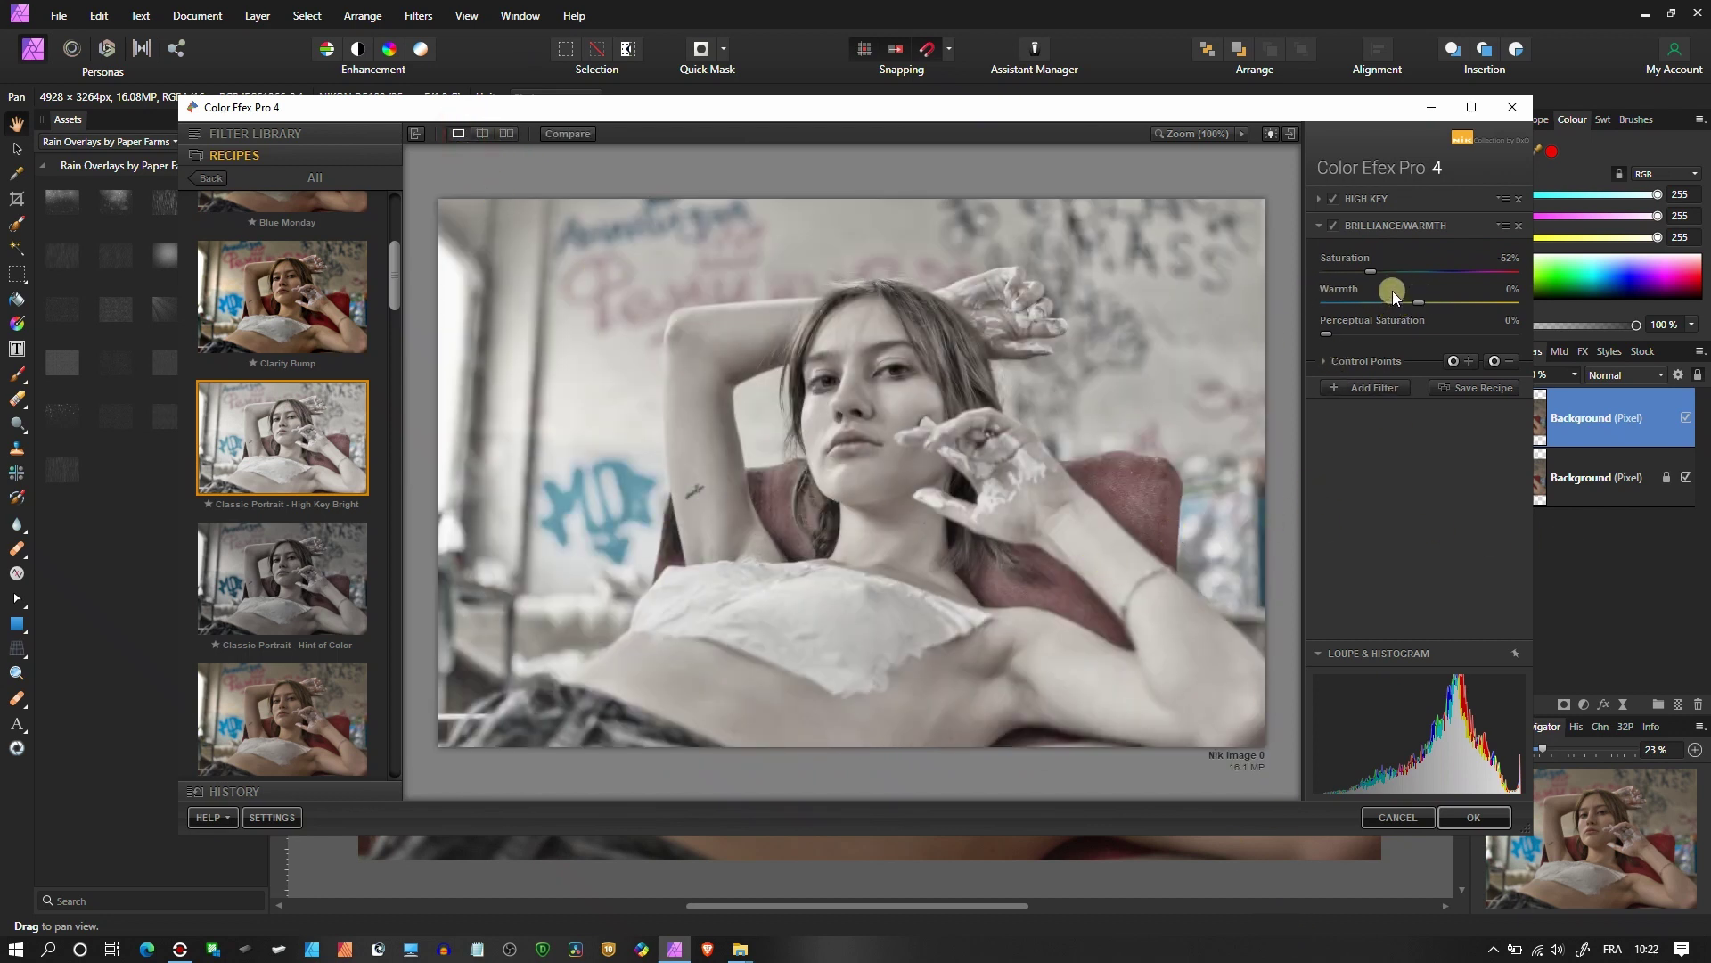
pyautogui.moveTo(1390, 275); pyautogui.dragTo(1415, 276)
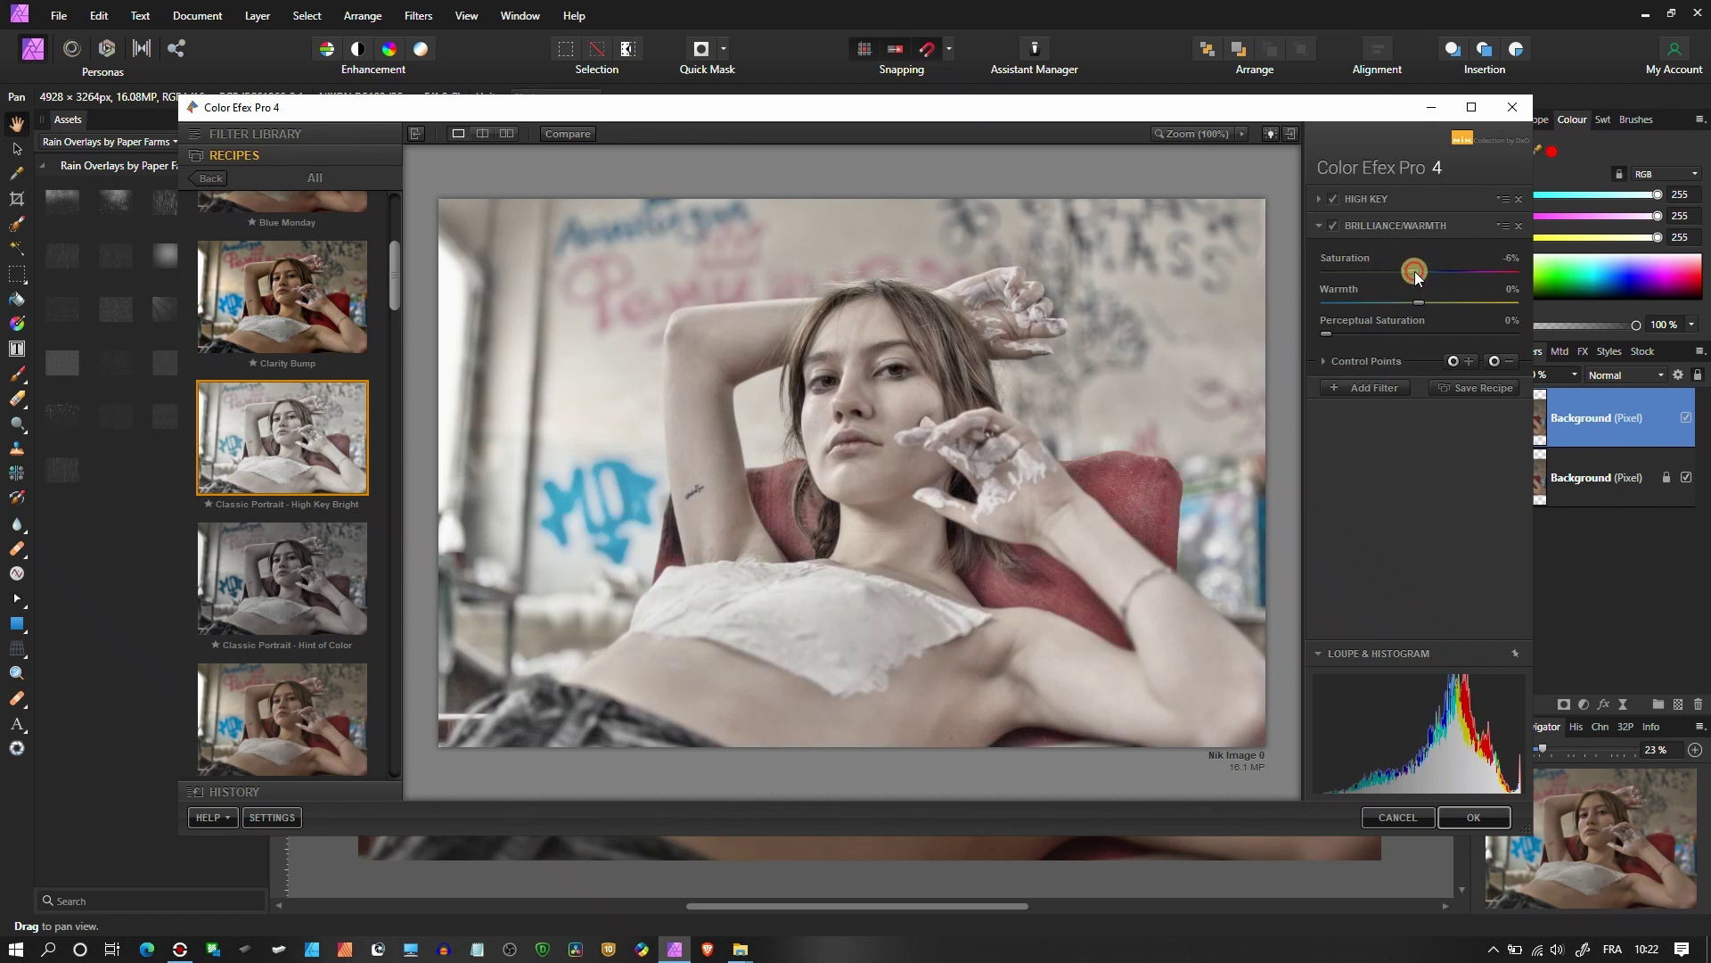
pyautogui.click(1359, 304)
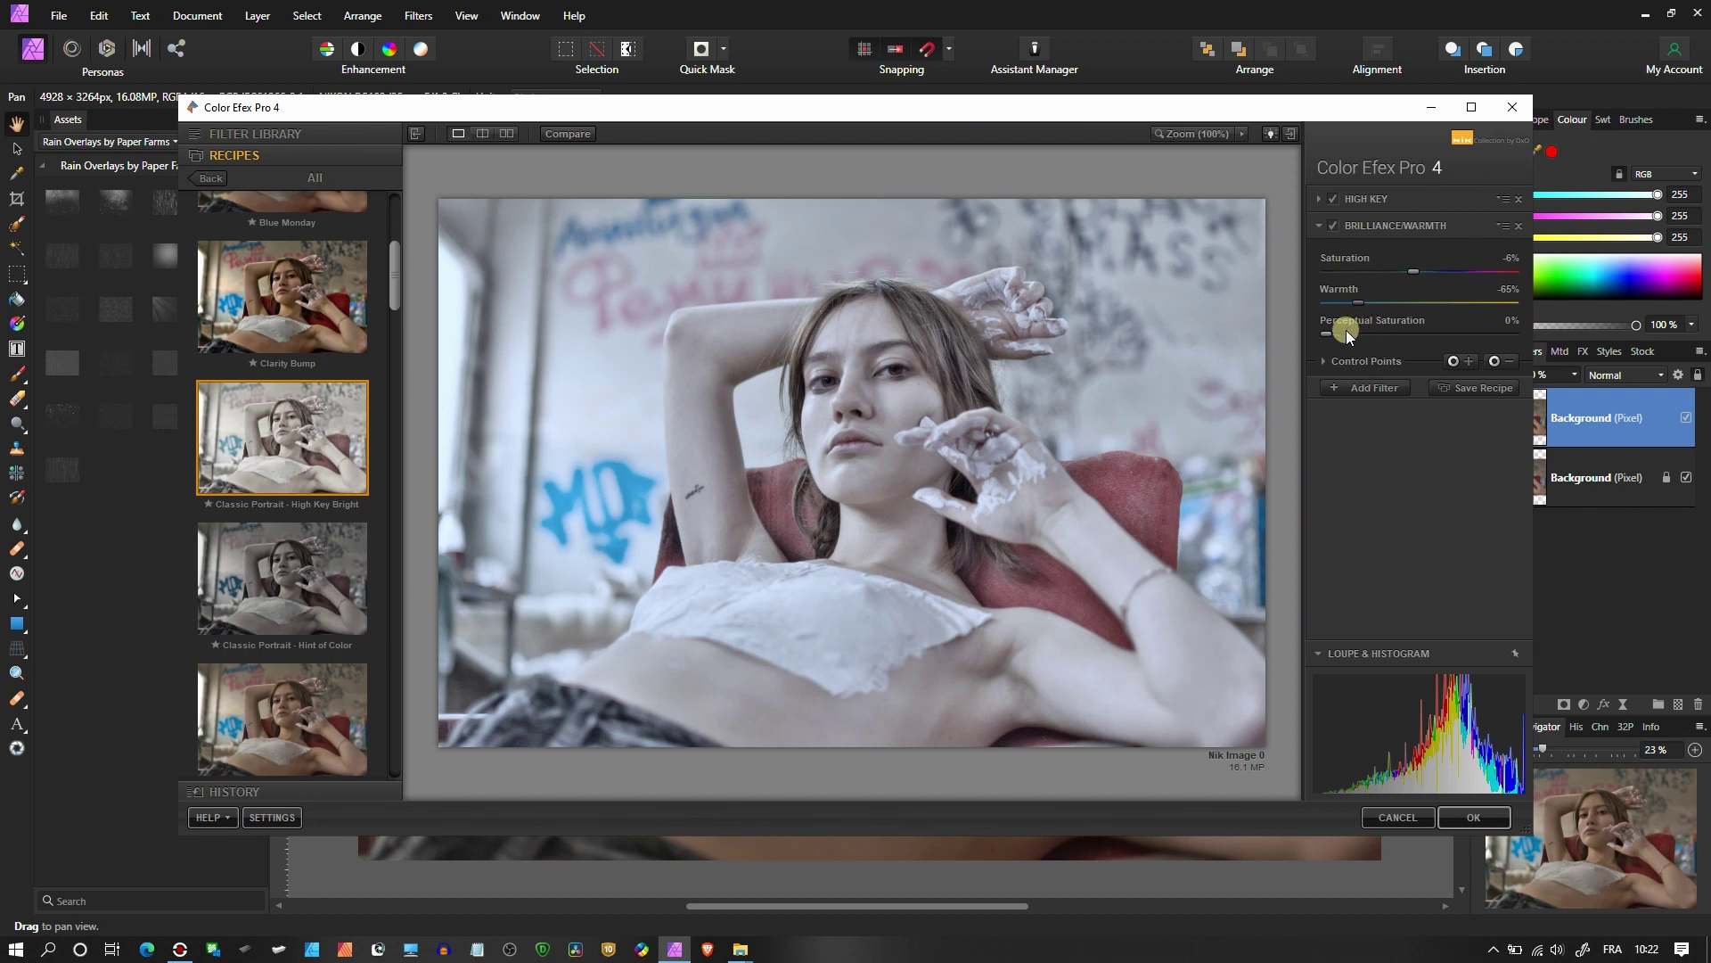
pyautogui.click(1357, 333)
# - Set High Key Glow 82%, Standard 29%, Dynamic 53%, Saturation 36%, Contrast 100%, Blacks 34%
pyautogui.moveTo(1358, 336); pyautogui.dragTo(1366, 336)
pyautogui.click(1366, 199)
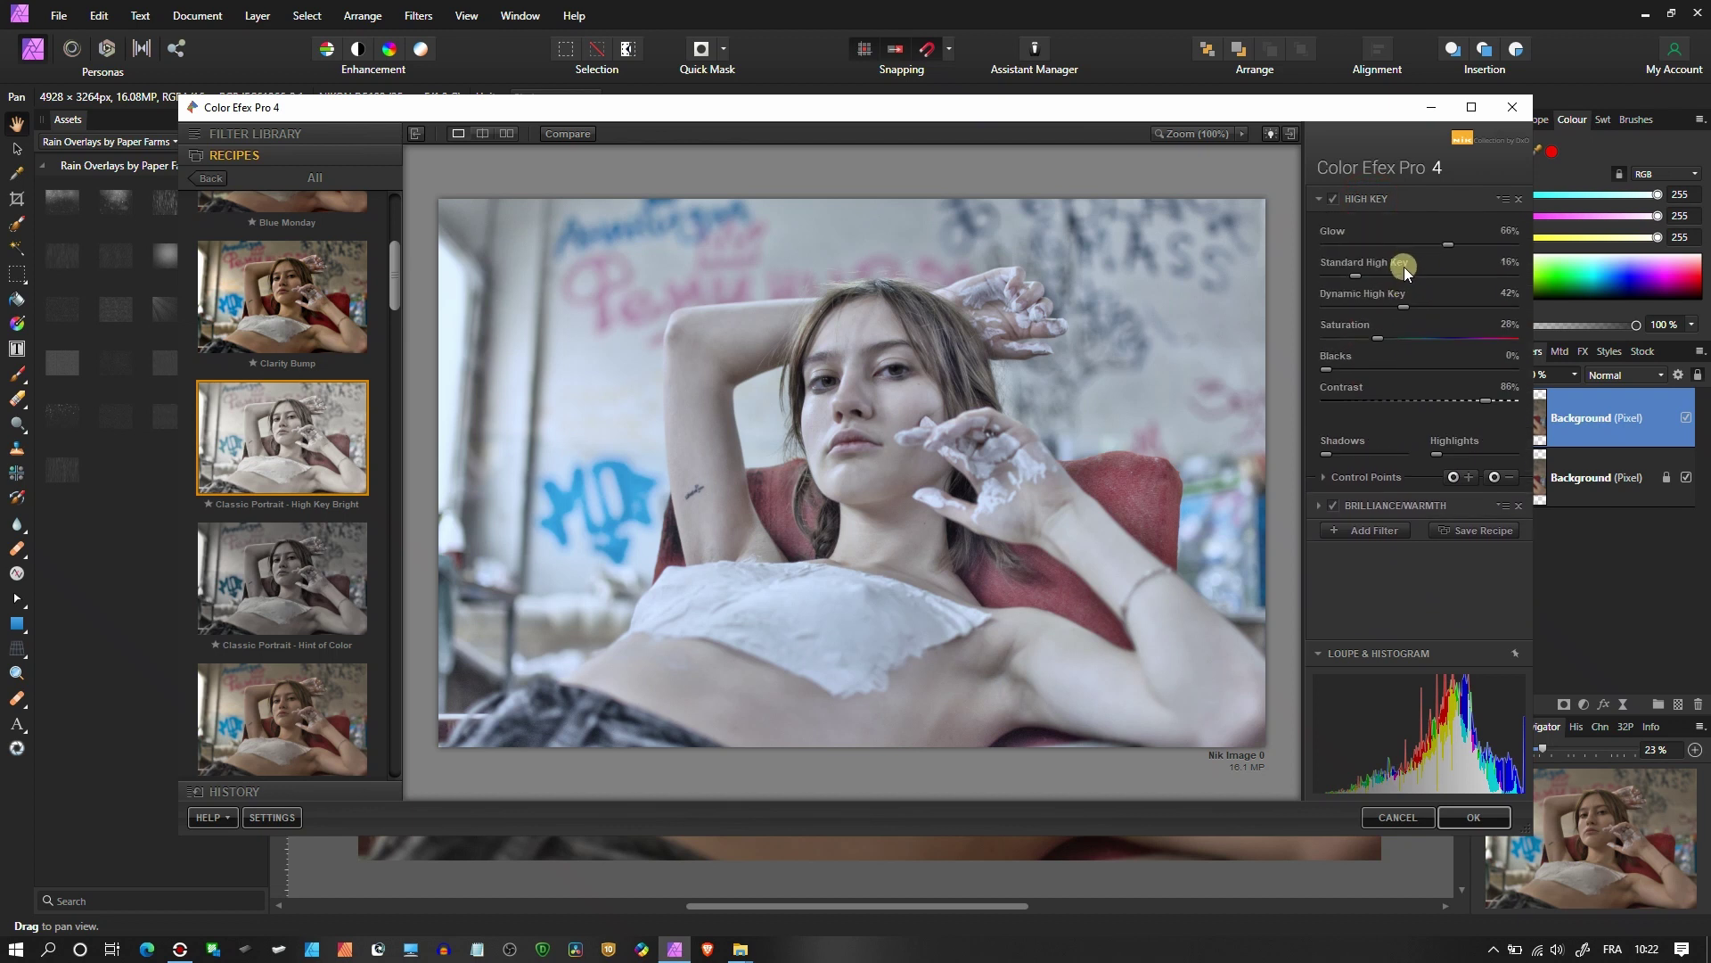
pyautogui.moveTo(1466, 243); pyautogui.dragTo(1479, 243)
pyautogui.click(1383, 283)
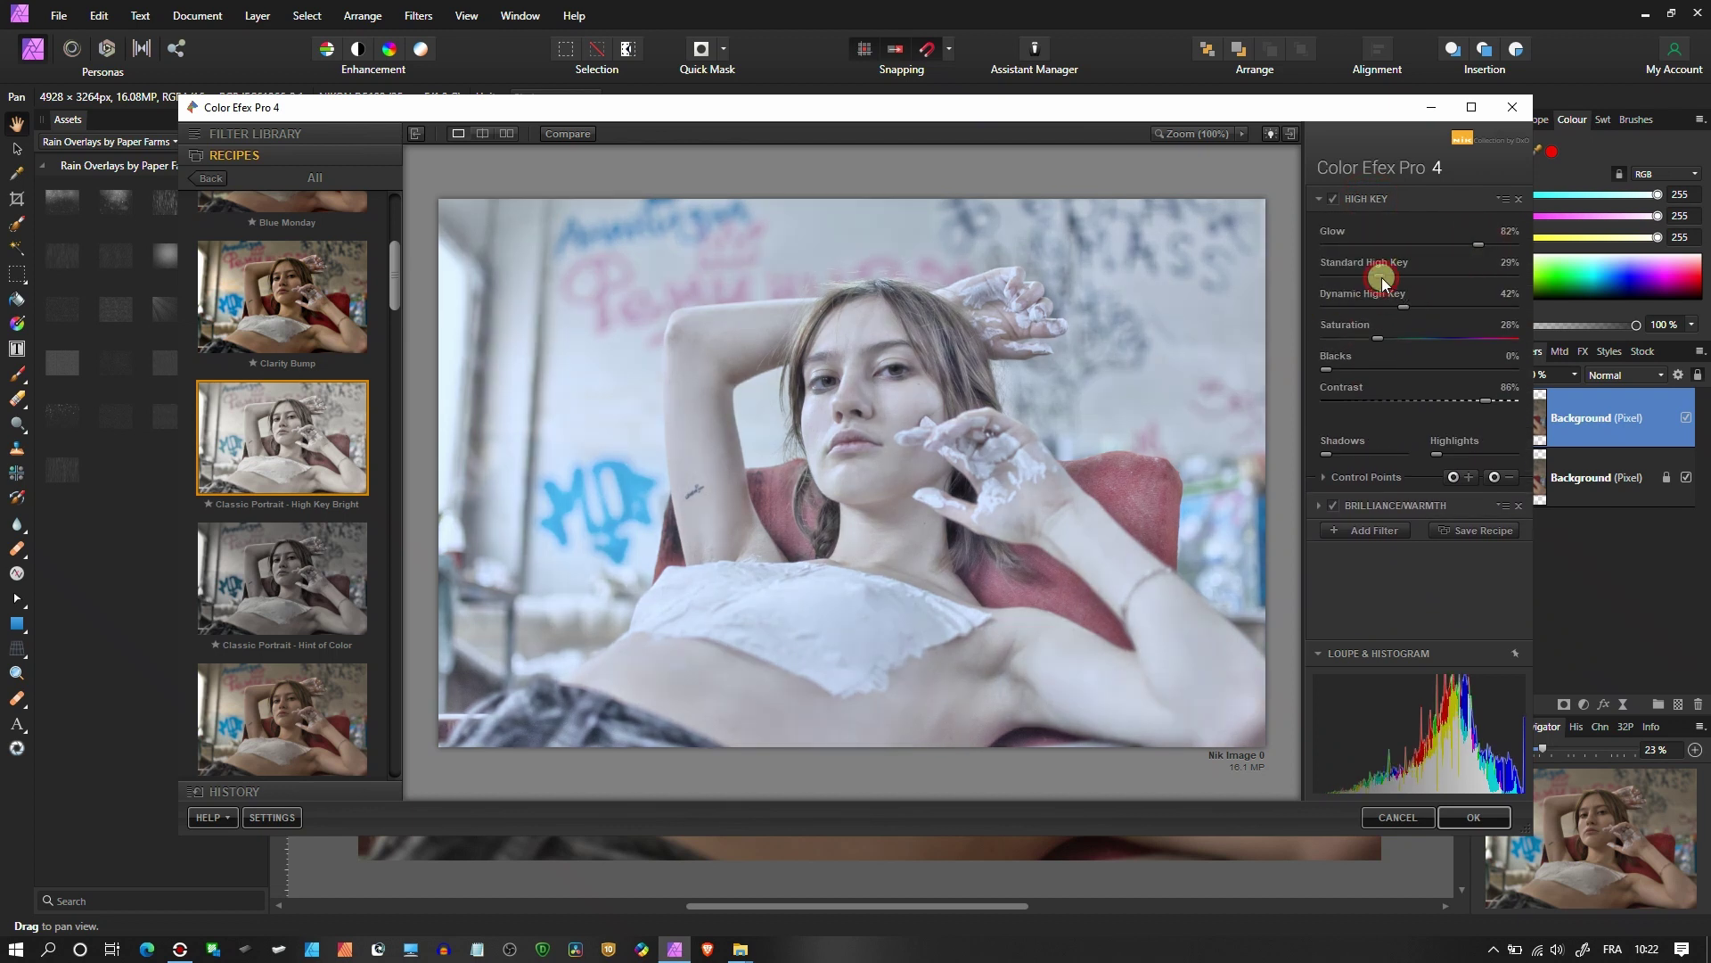
pyautogui.moveTo(1392, 337); pyautogui.dragTo(1409, 345)
pyautogui.click(1423, 307)
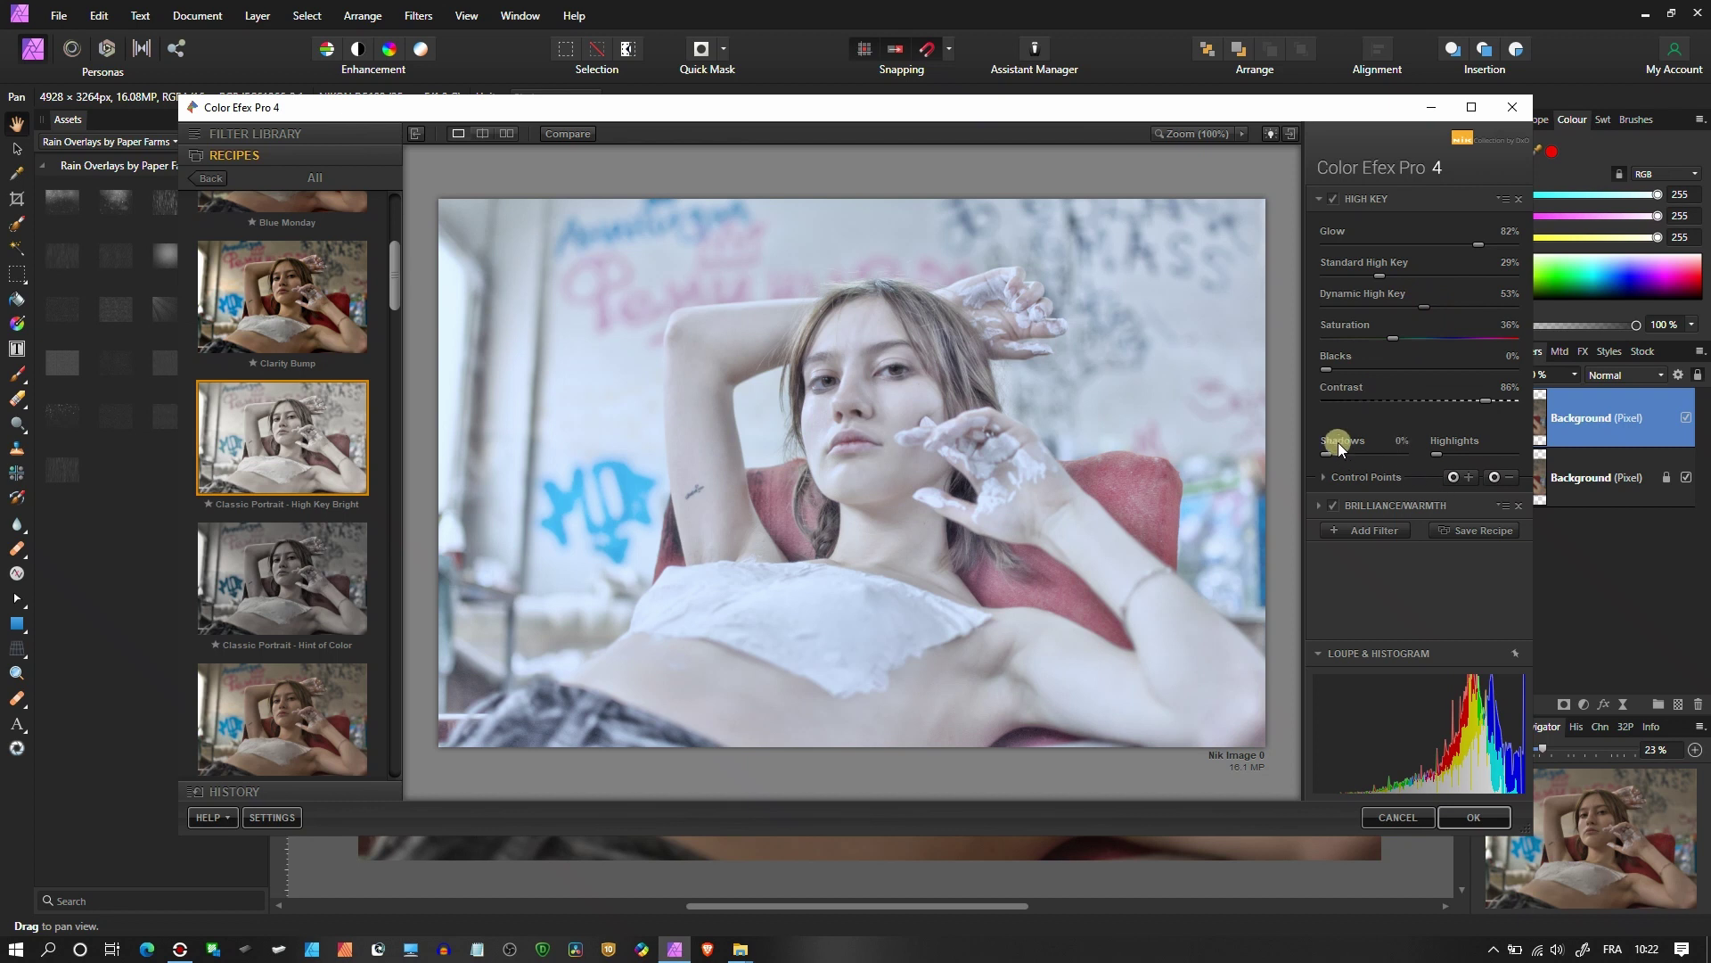
pyautogui.click(1501, 400)
pyautogui.moveTo(1503, 404); pyautogui.dragTo(1515, 401)
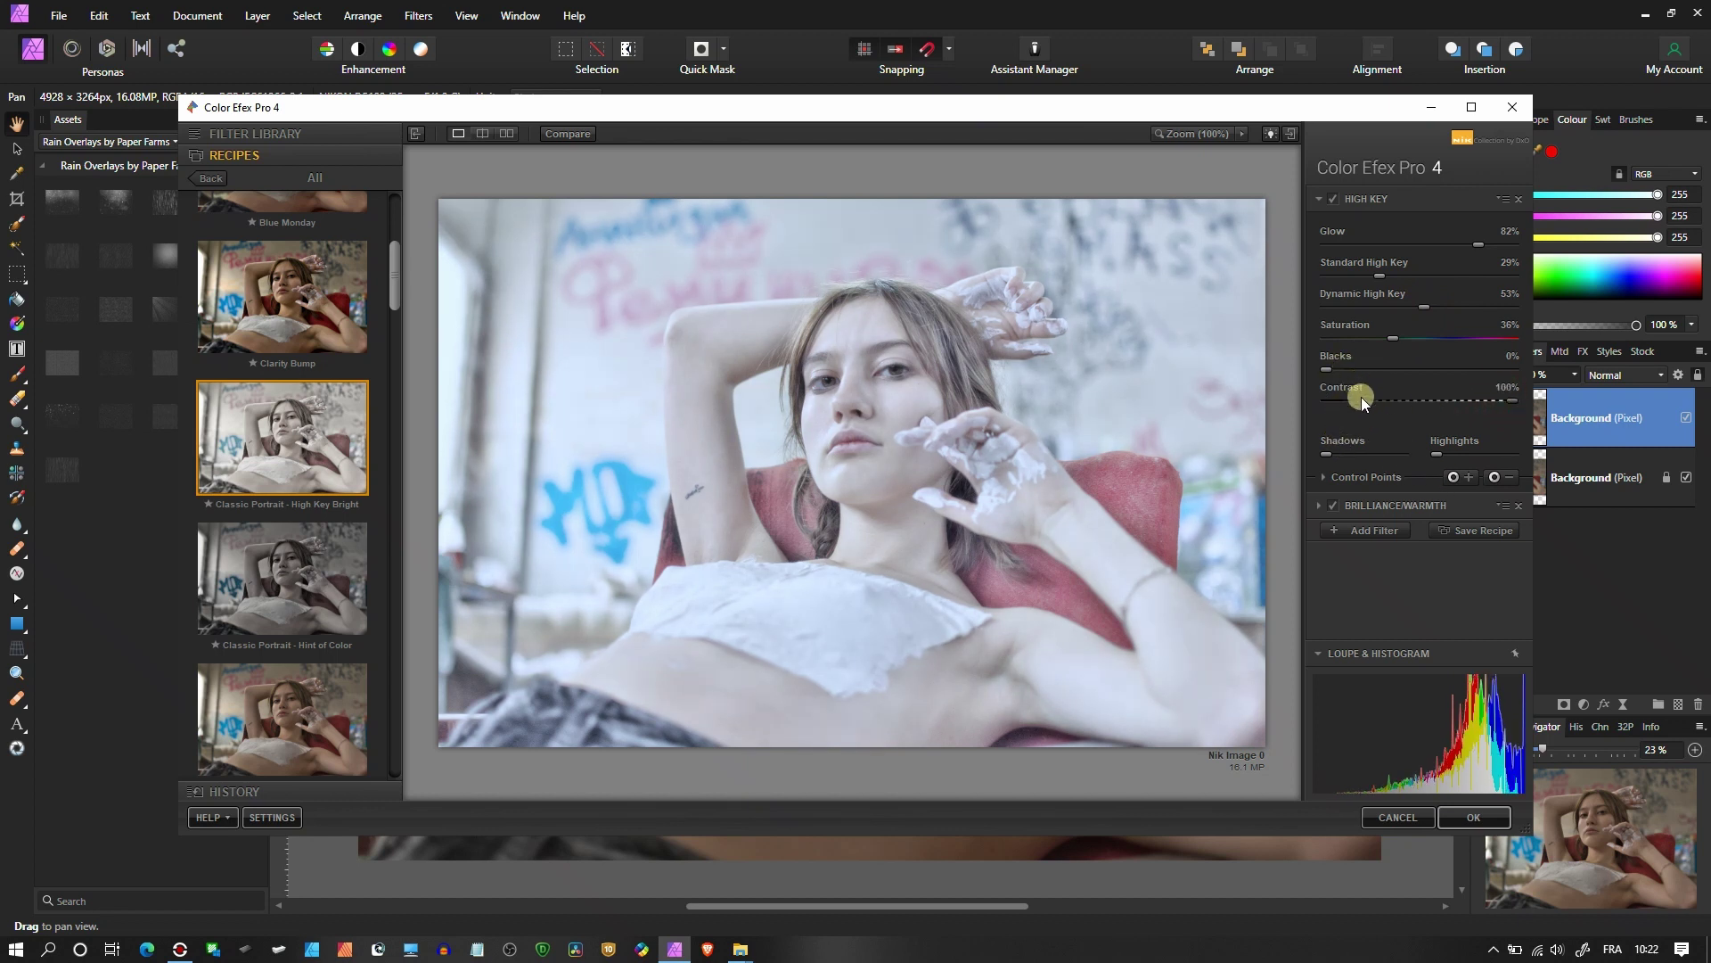
pyautogui.moveTo(1329, 373); pyautogui.dragTo(1389, 373)
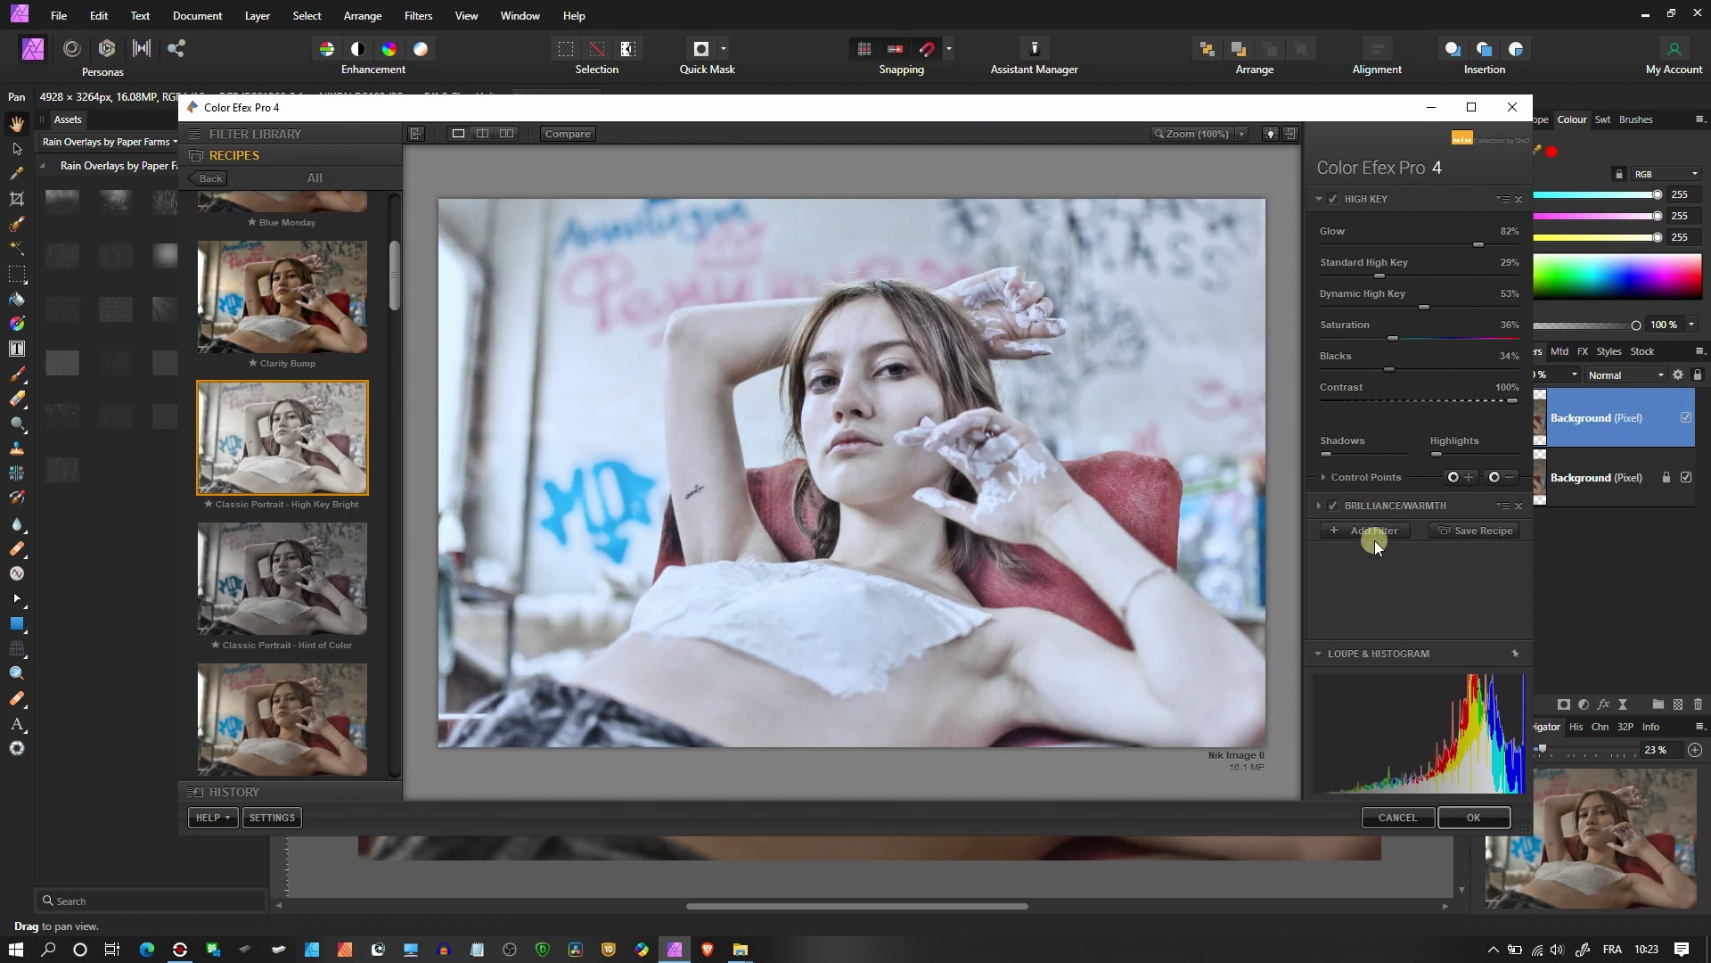
# - Raise Brilliance/Warmth saturation to 10% and render the cool high-key look into Affinity Photo
pyautogui.click(1382, 504)
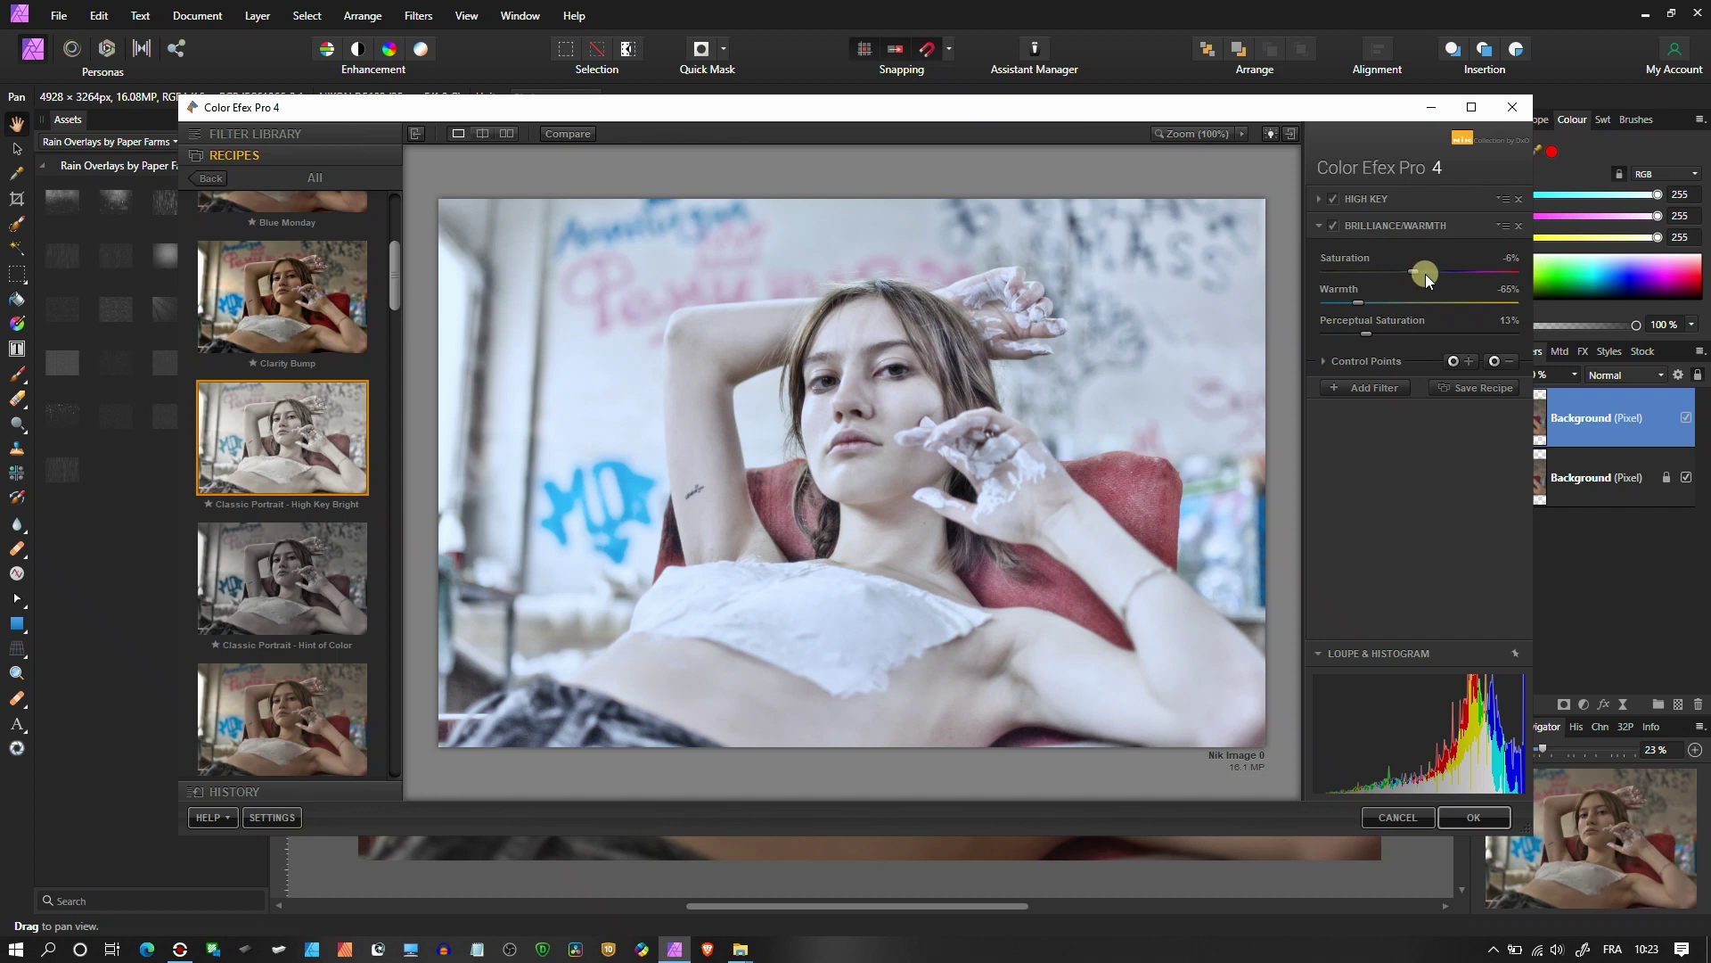
pyautogui.click(1430, 271)
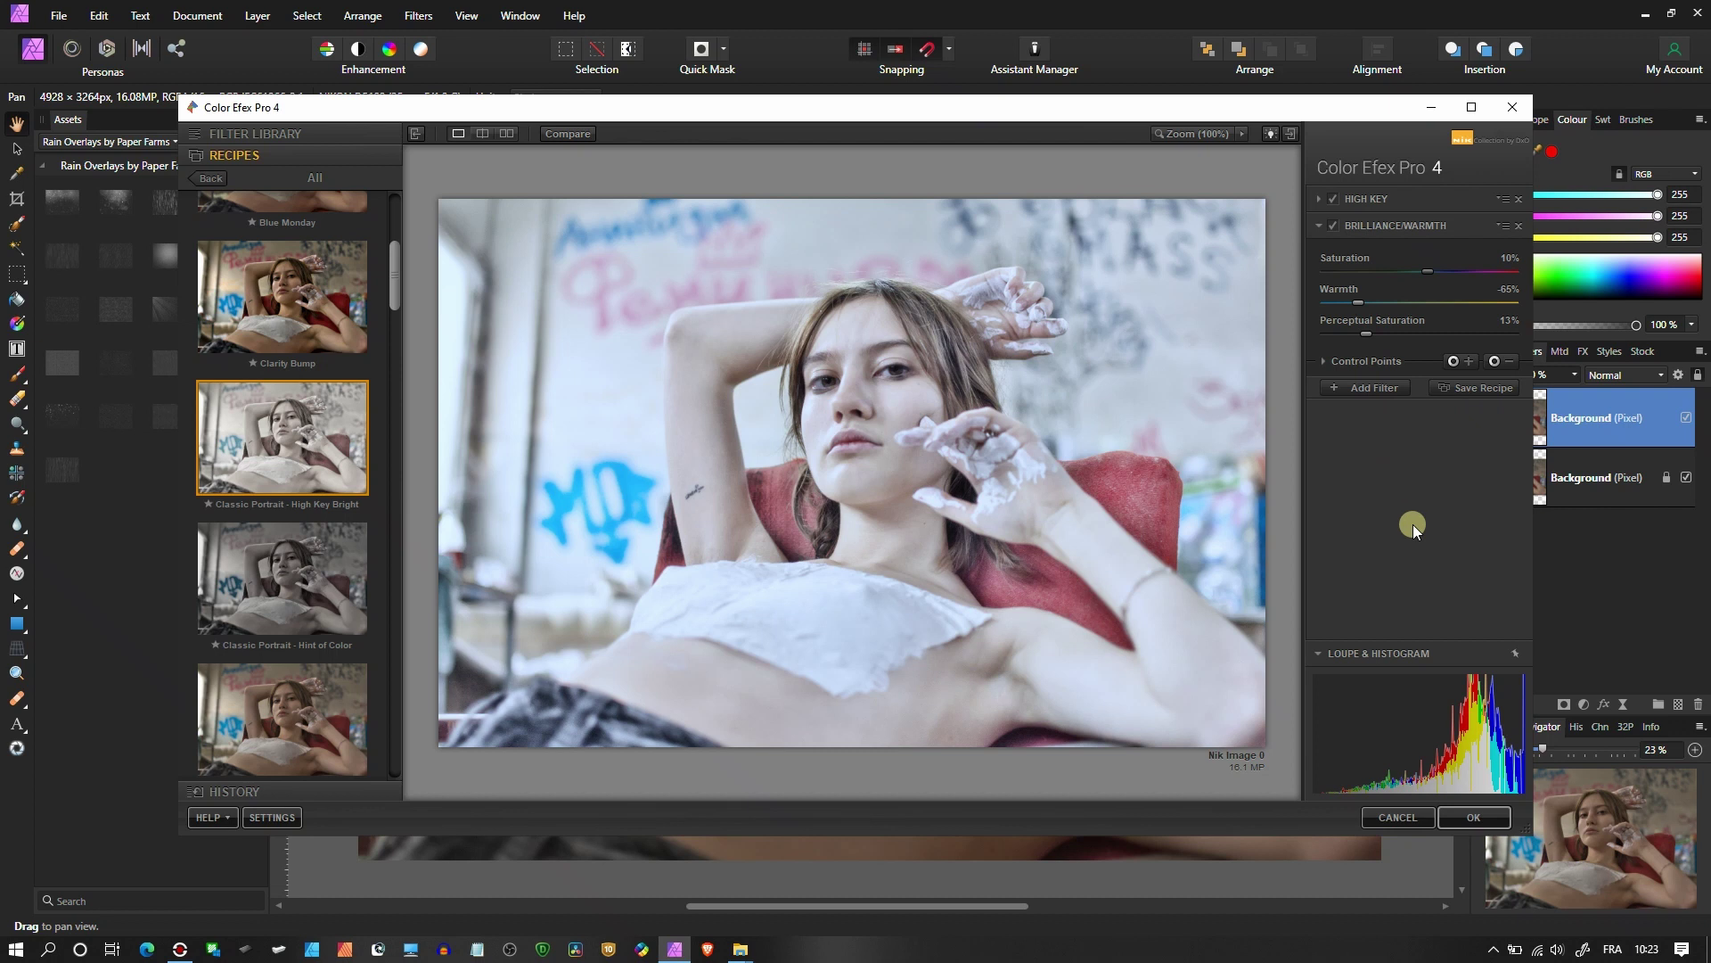
pyautogui.click(1476, 818)
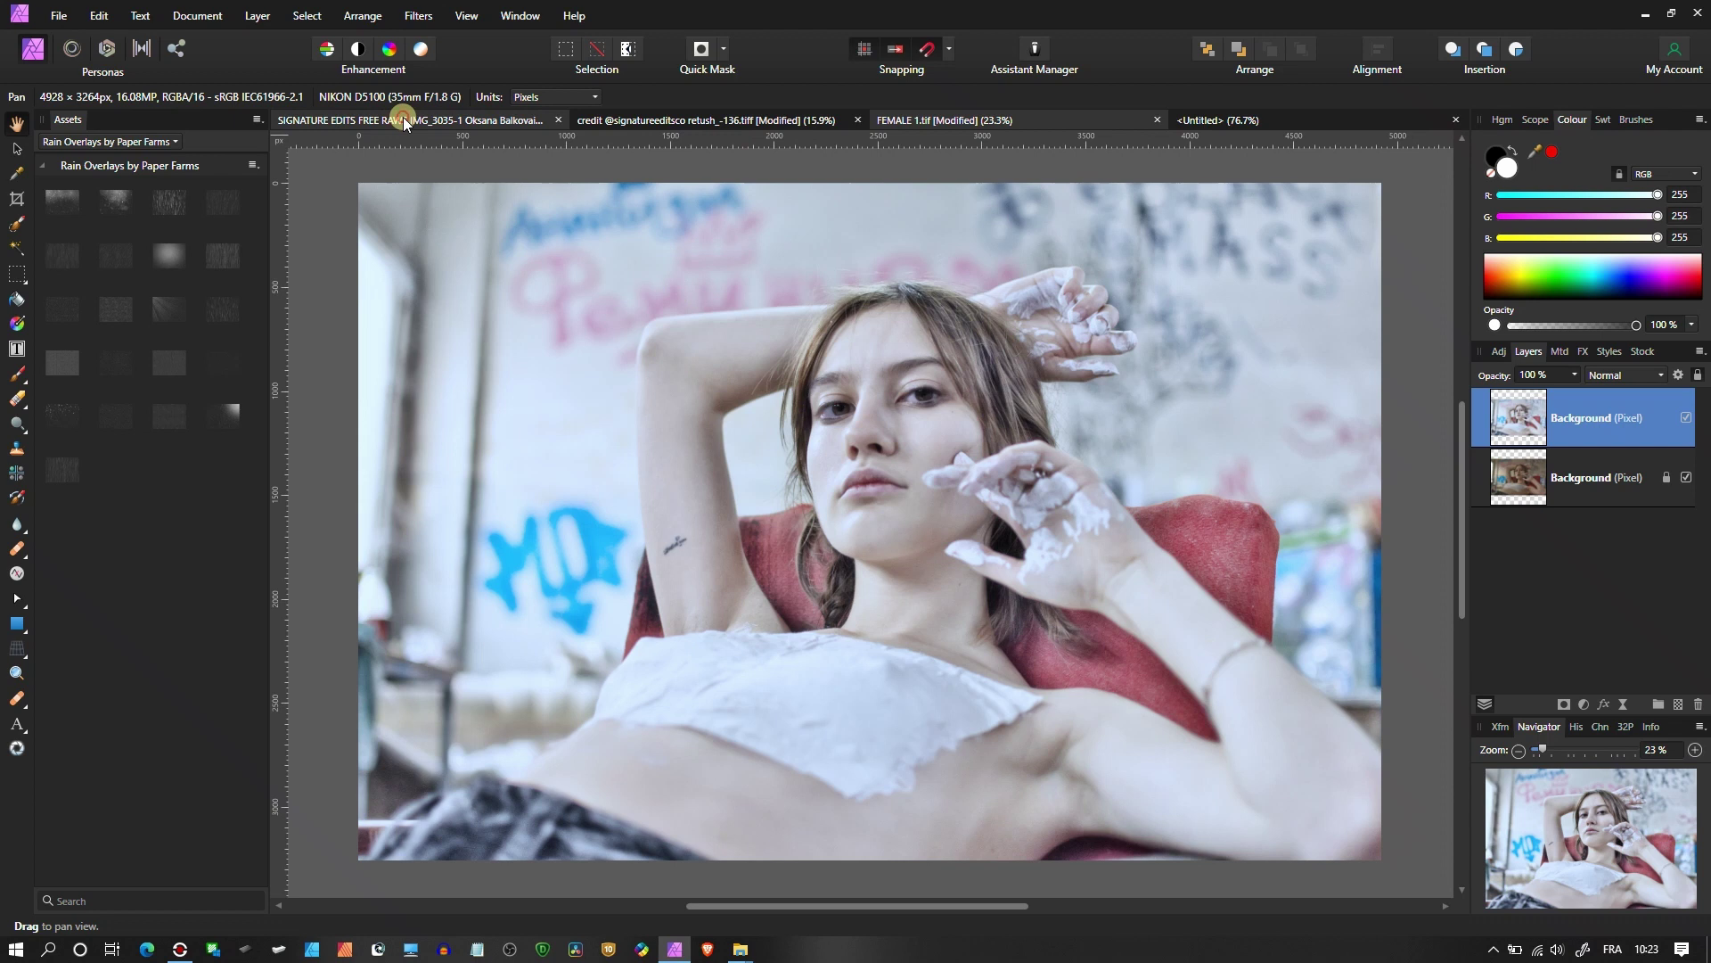
# - Flip between the red-haired, leather-jacket and graffiti-wall portraits, ending on FEMALE 1.tif
pyautogui.click(412, 116)
pyautogui.click(626, 122)
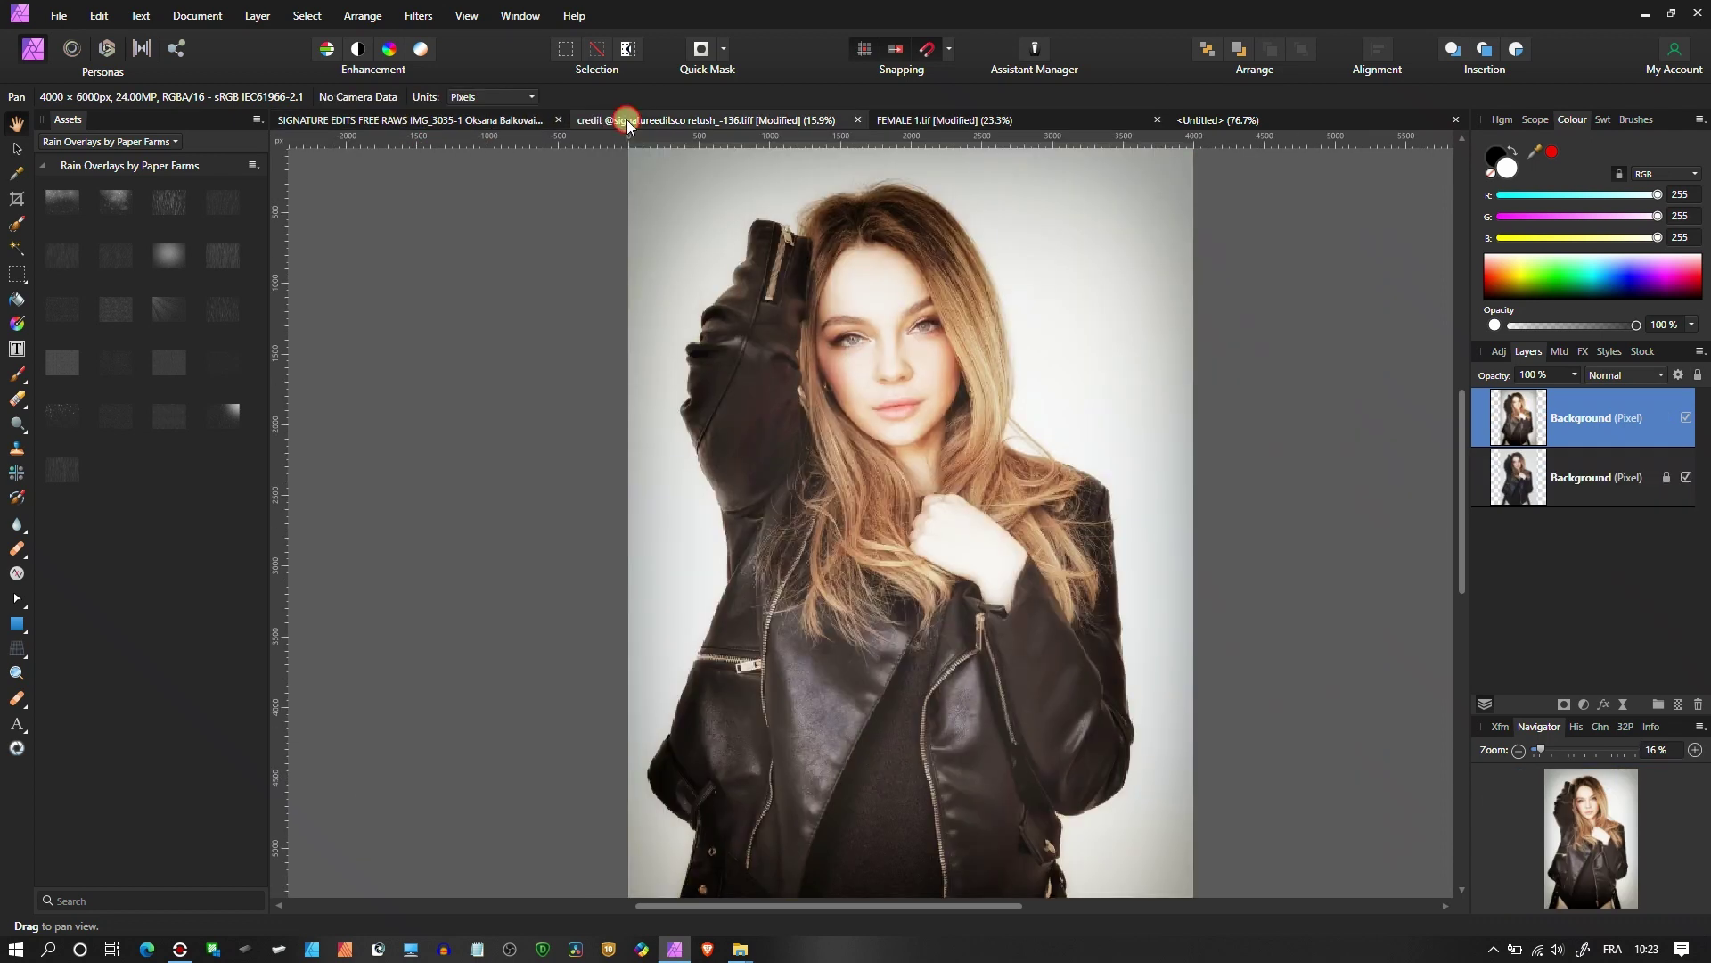
pyautogui.click(988, 125)
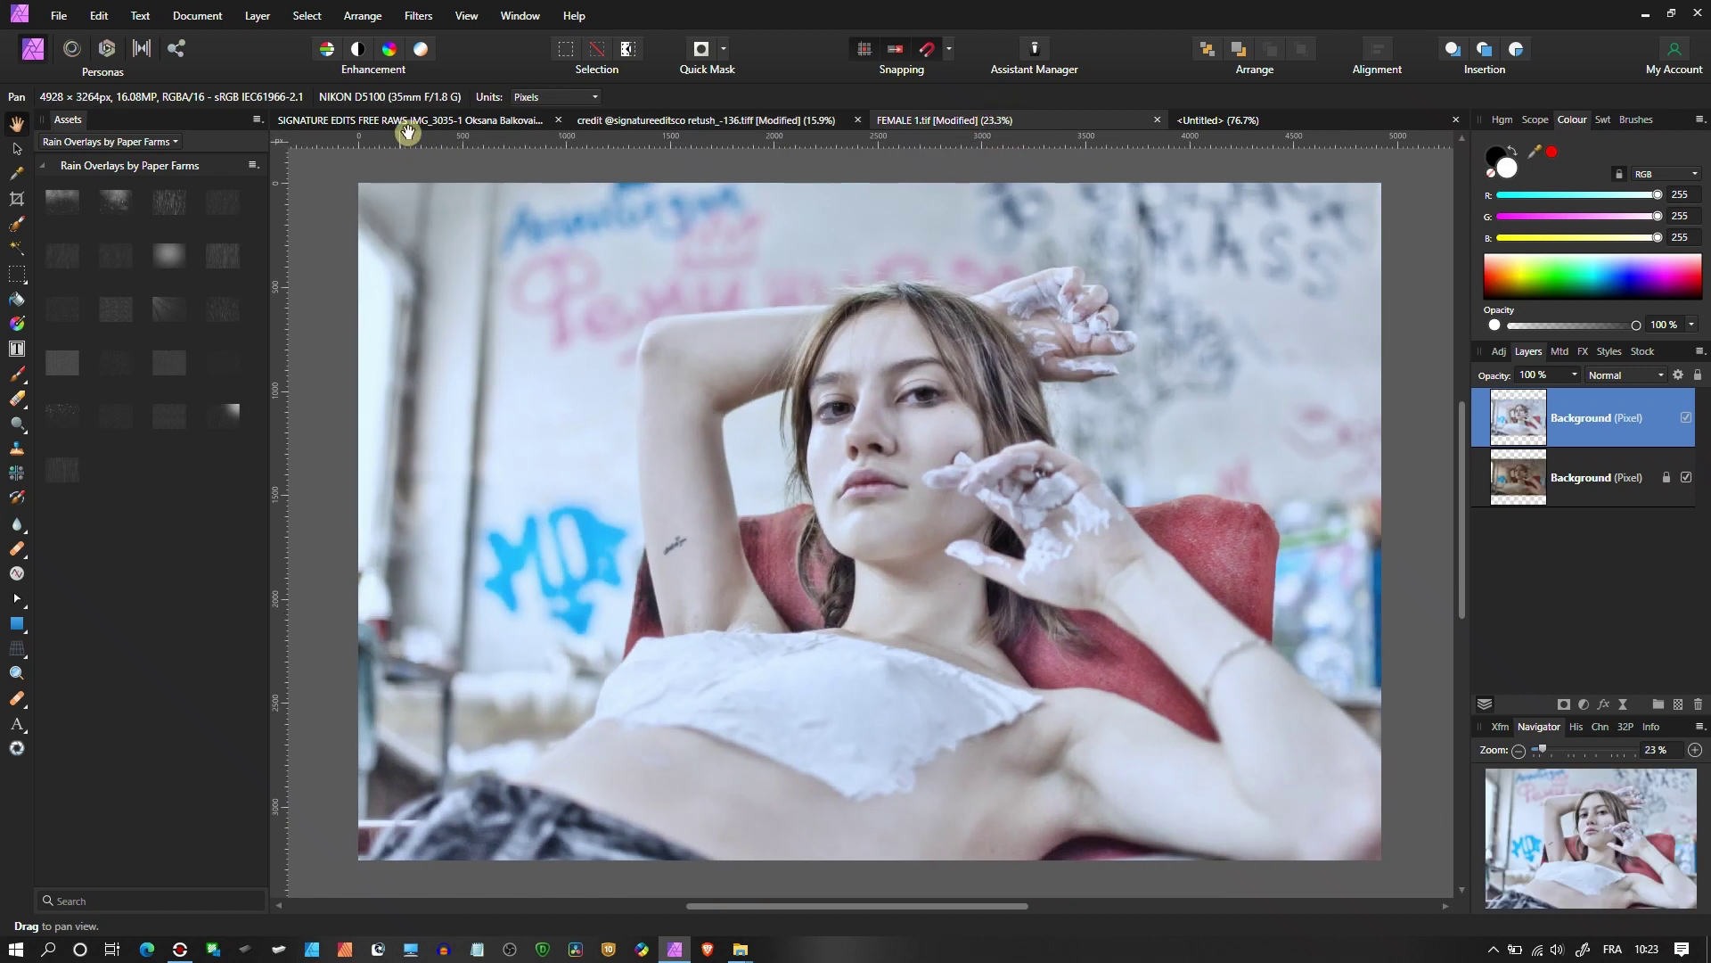
pyautogui.click(412, 121)
pyautogui.click(729, 122)
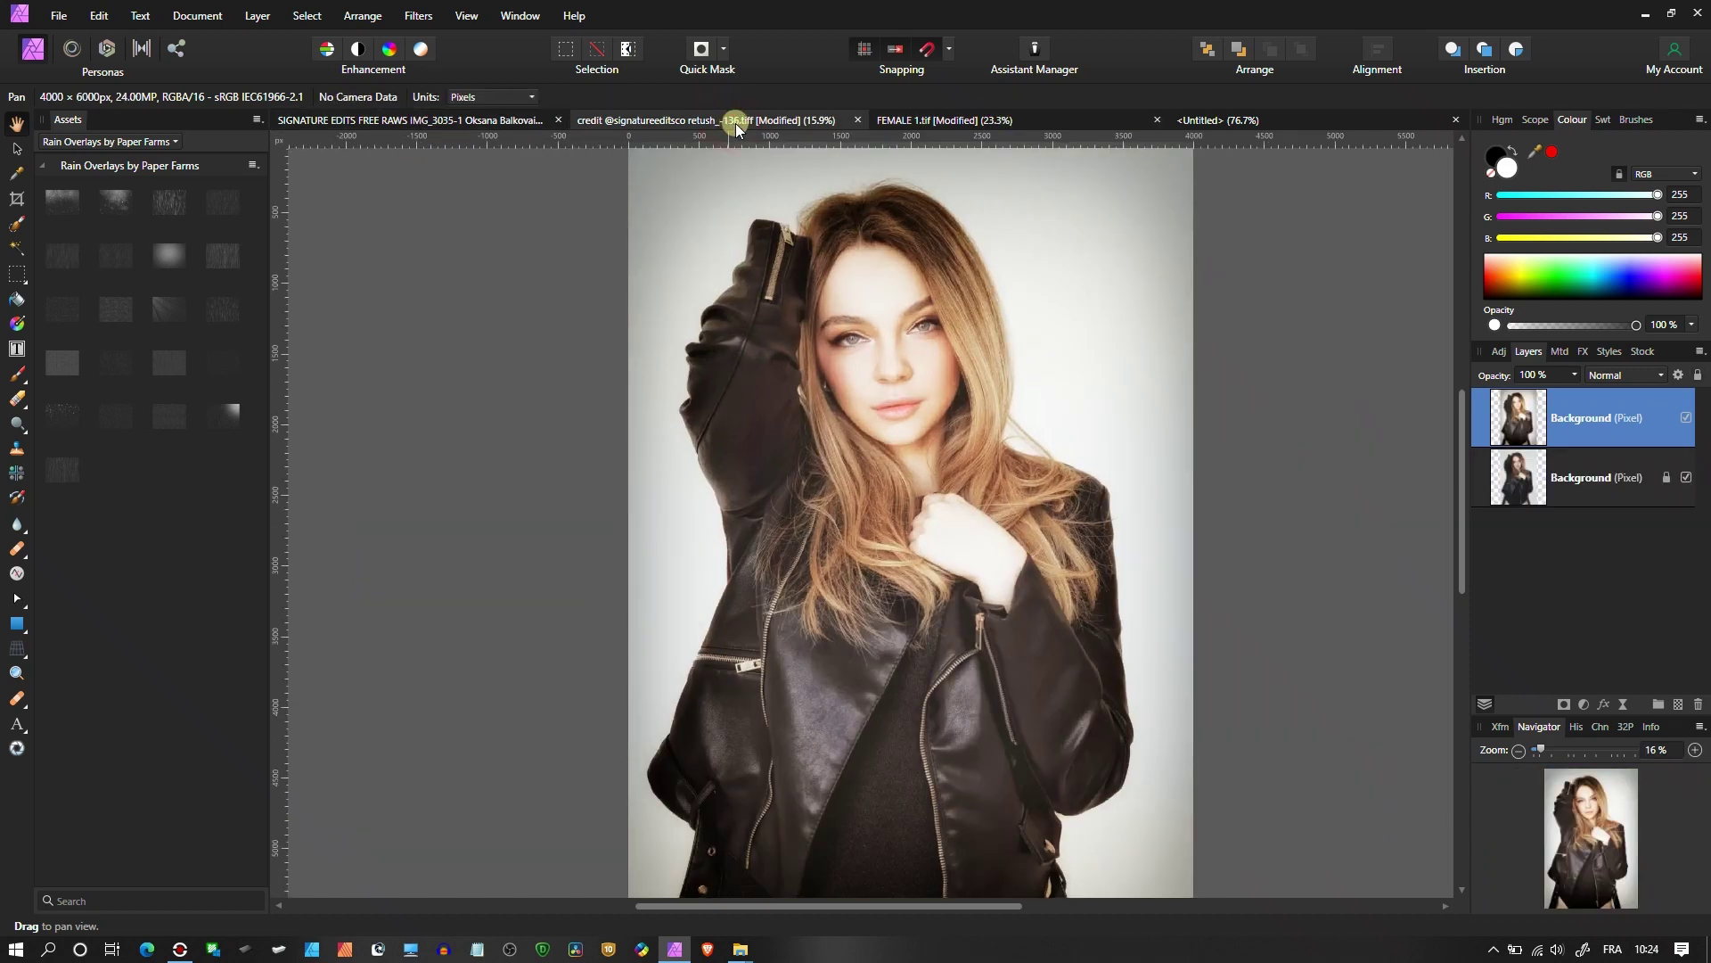
pyautogui.click(392, 123)
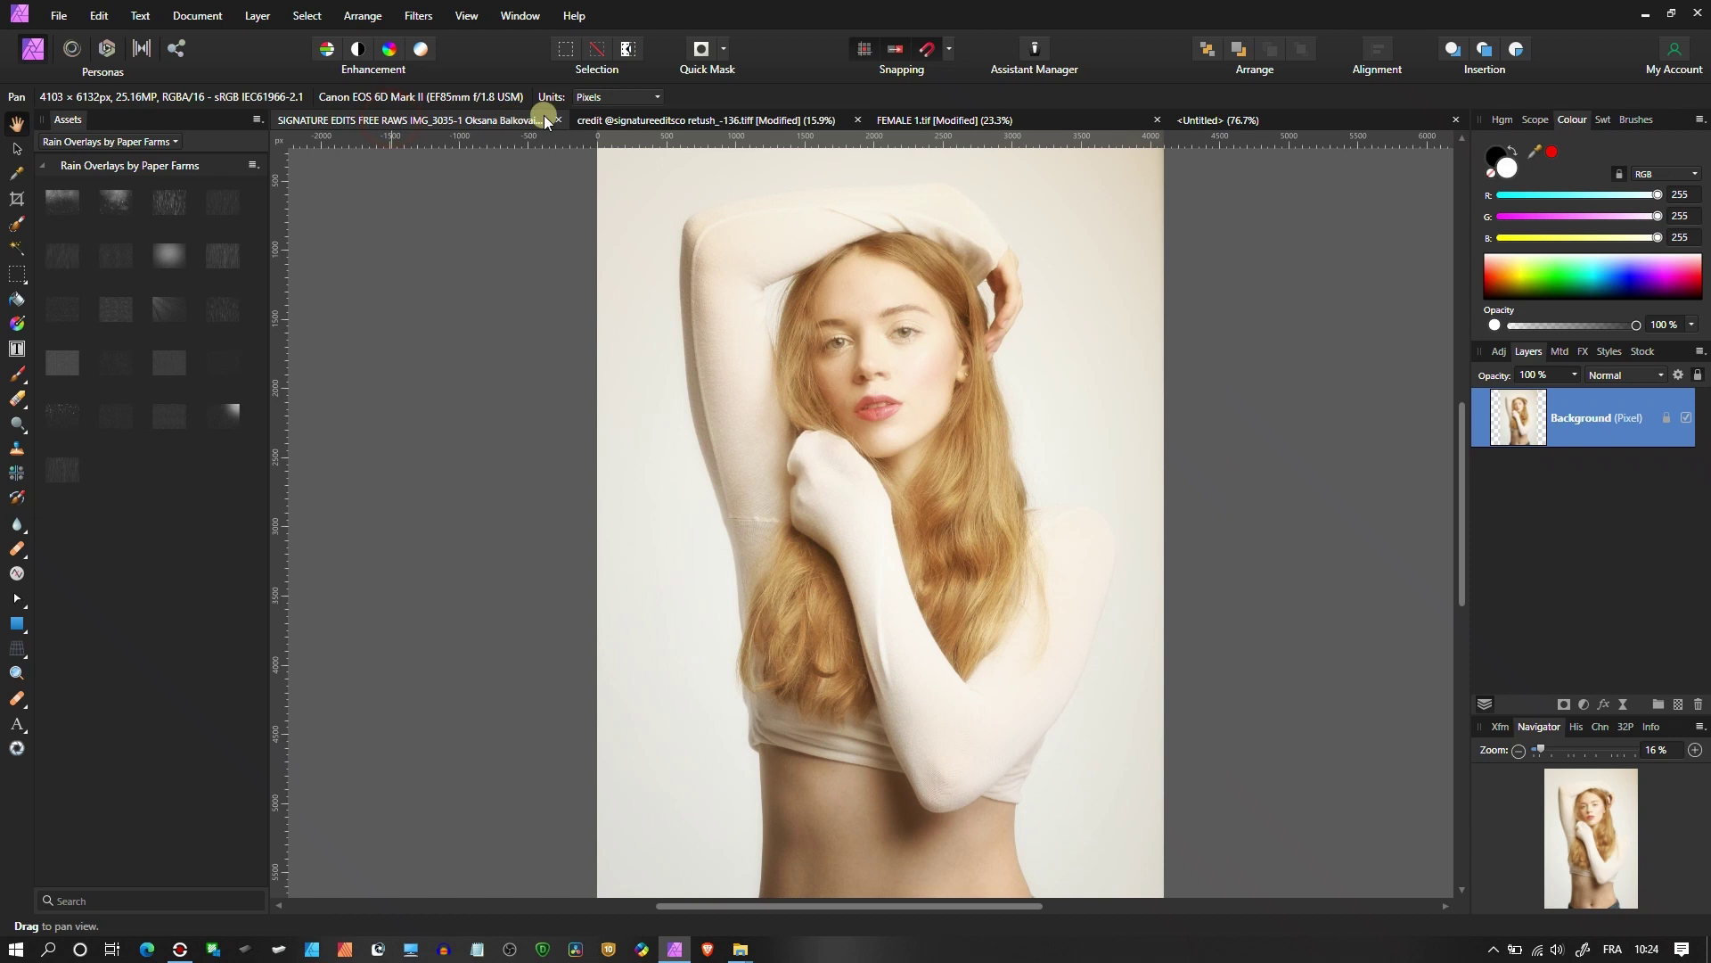
pyautogui.click(638, 122)
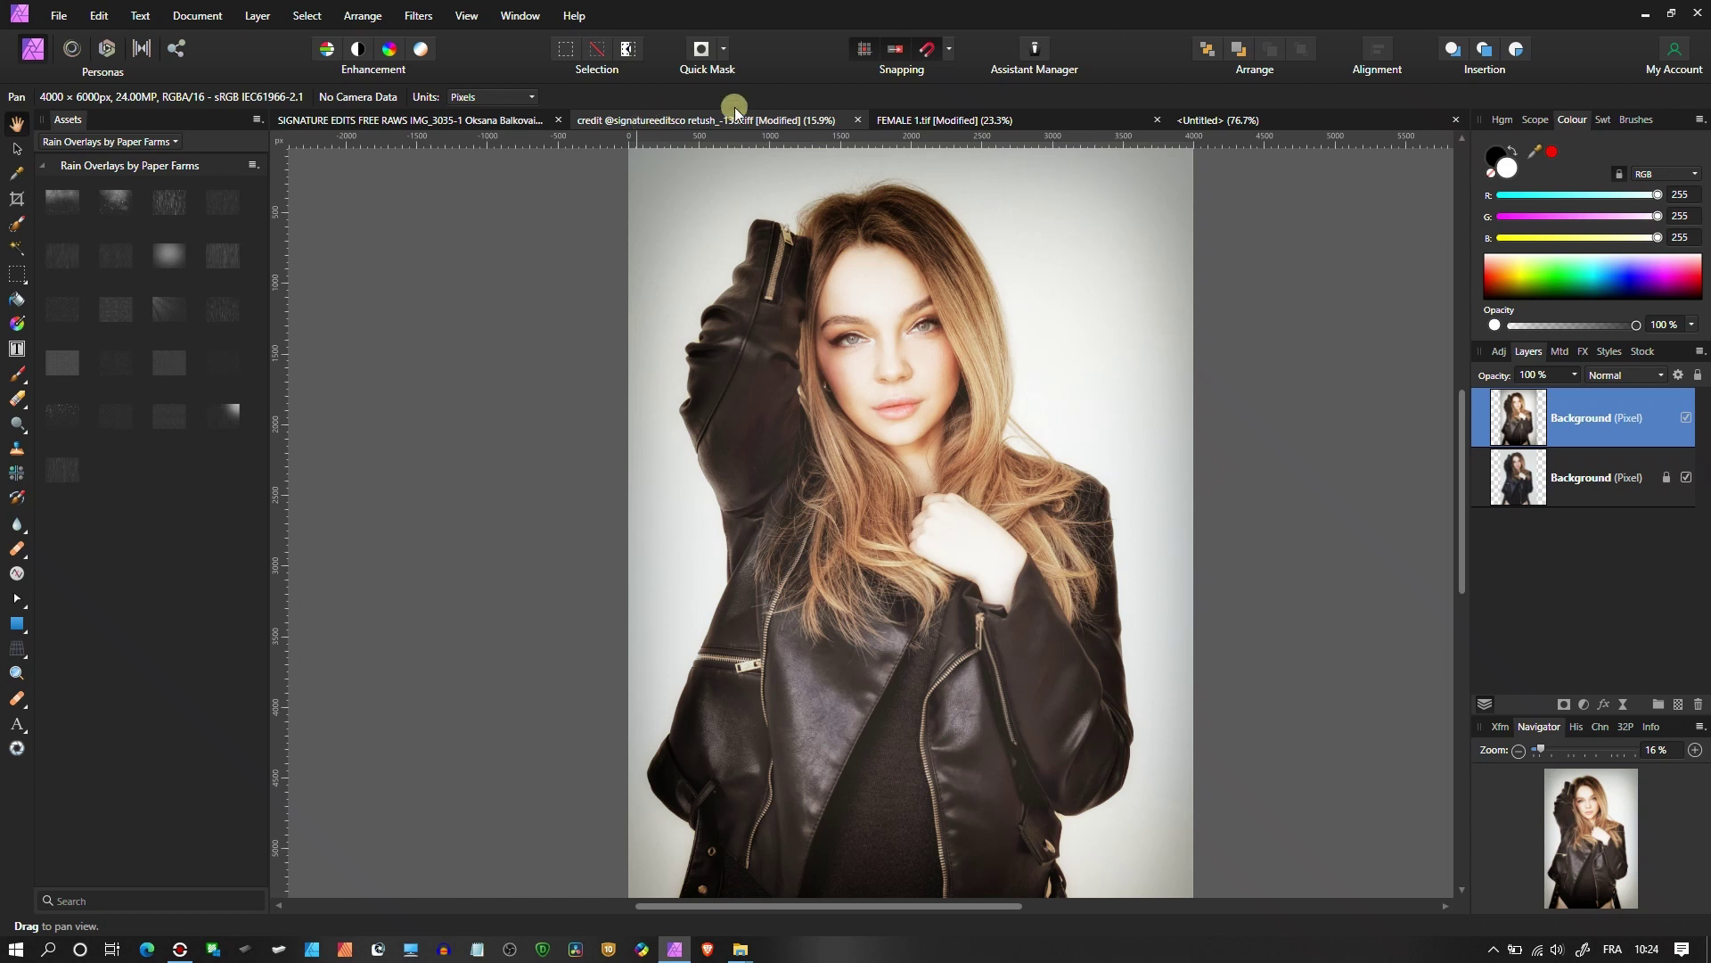
pyautogui.click(958, 123)
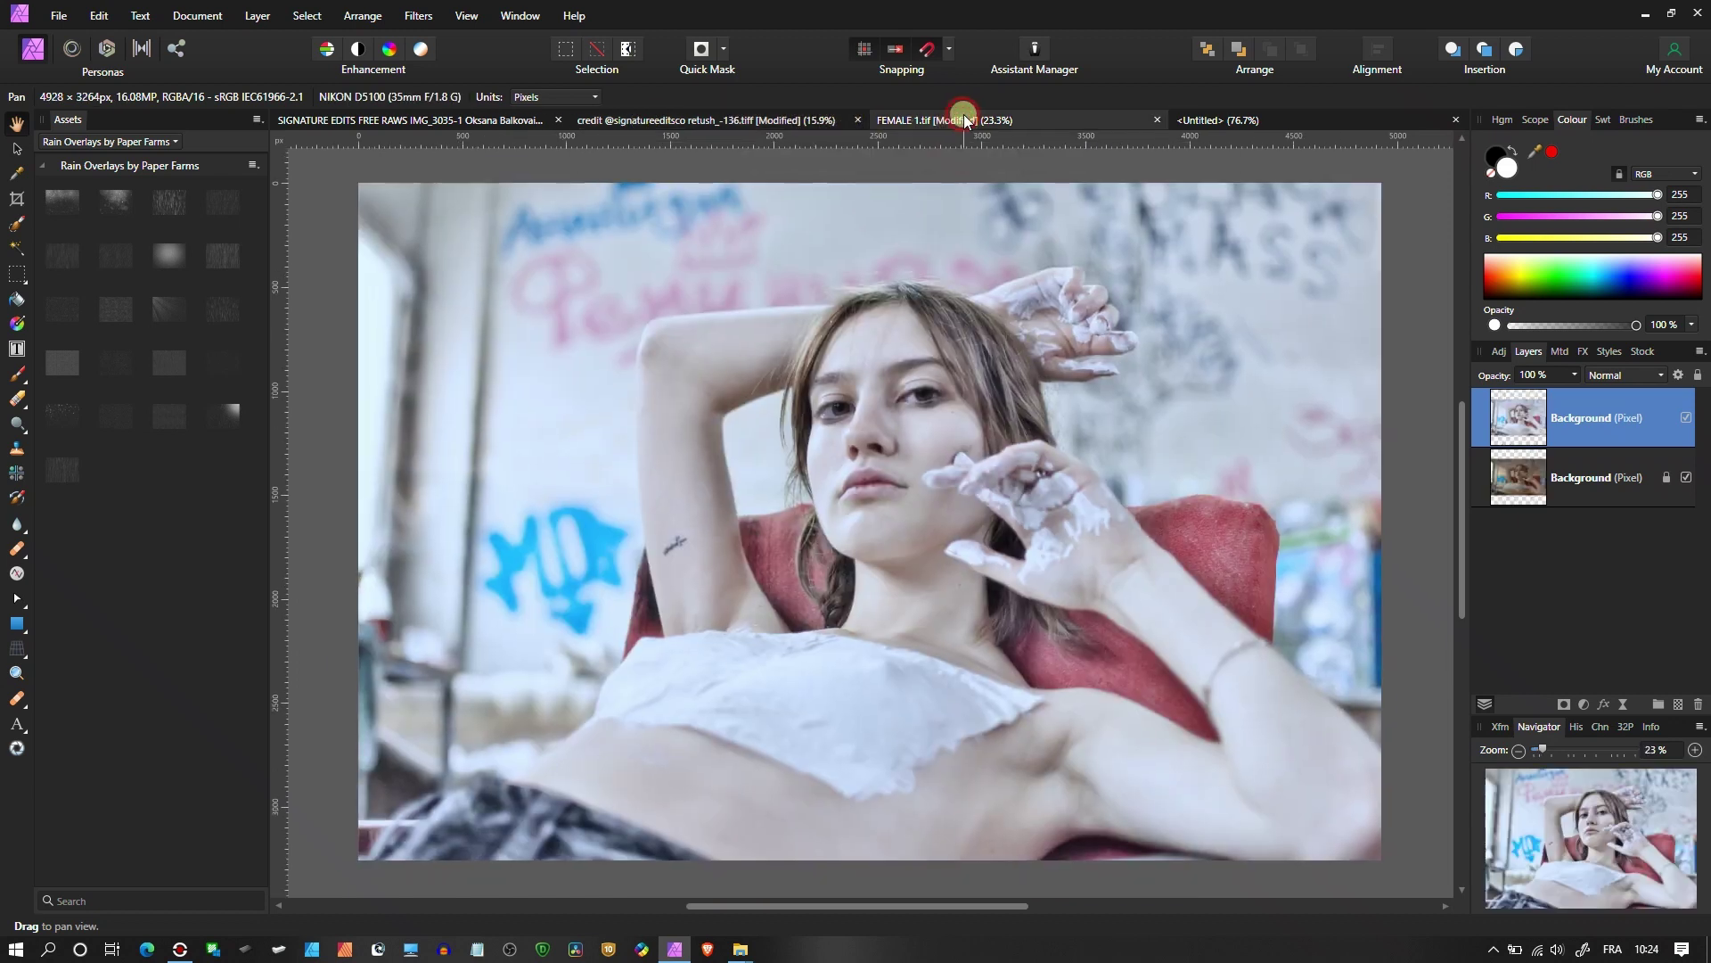